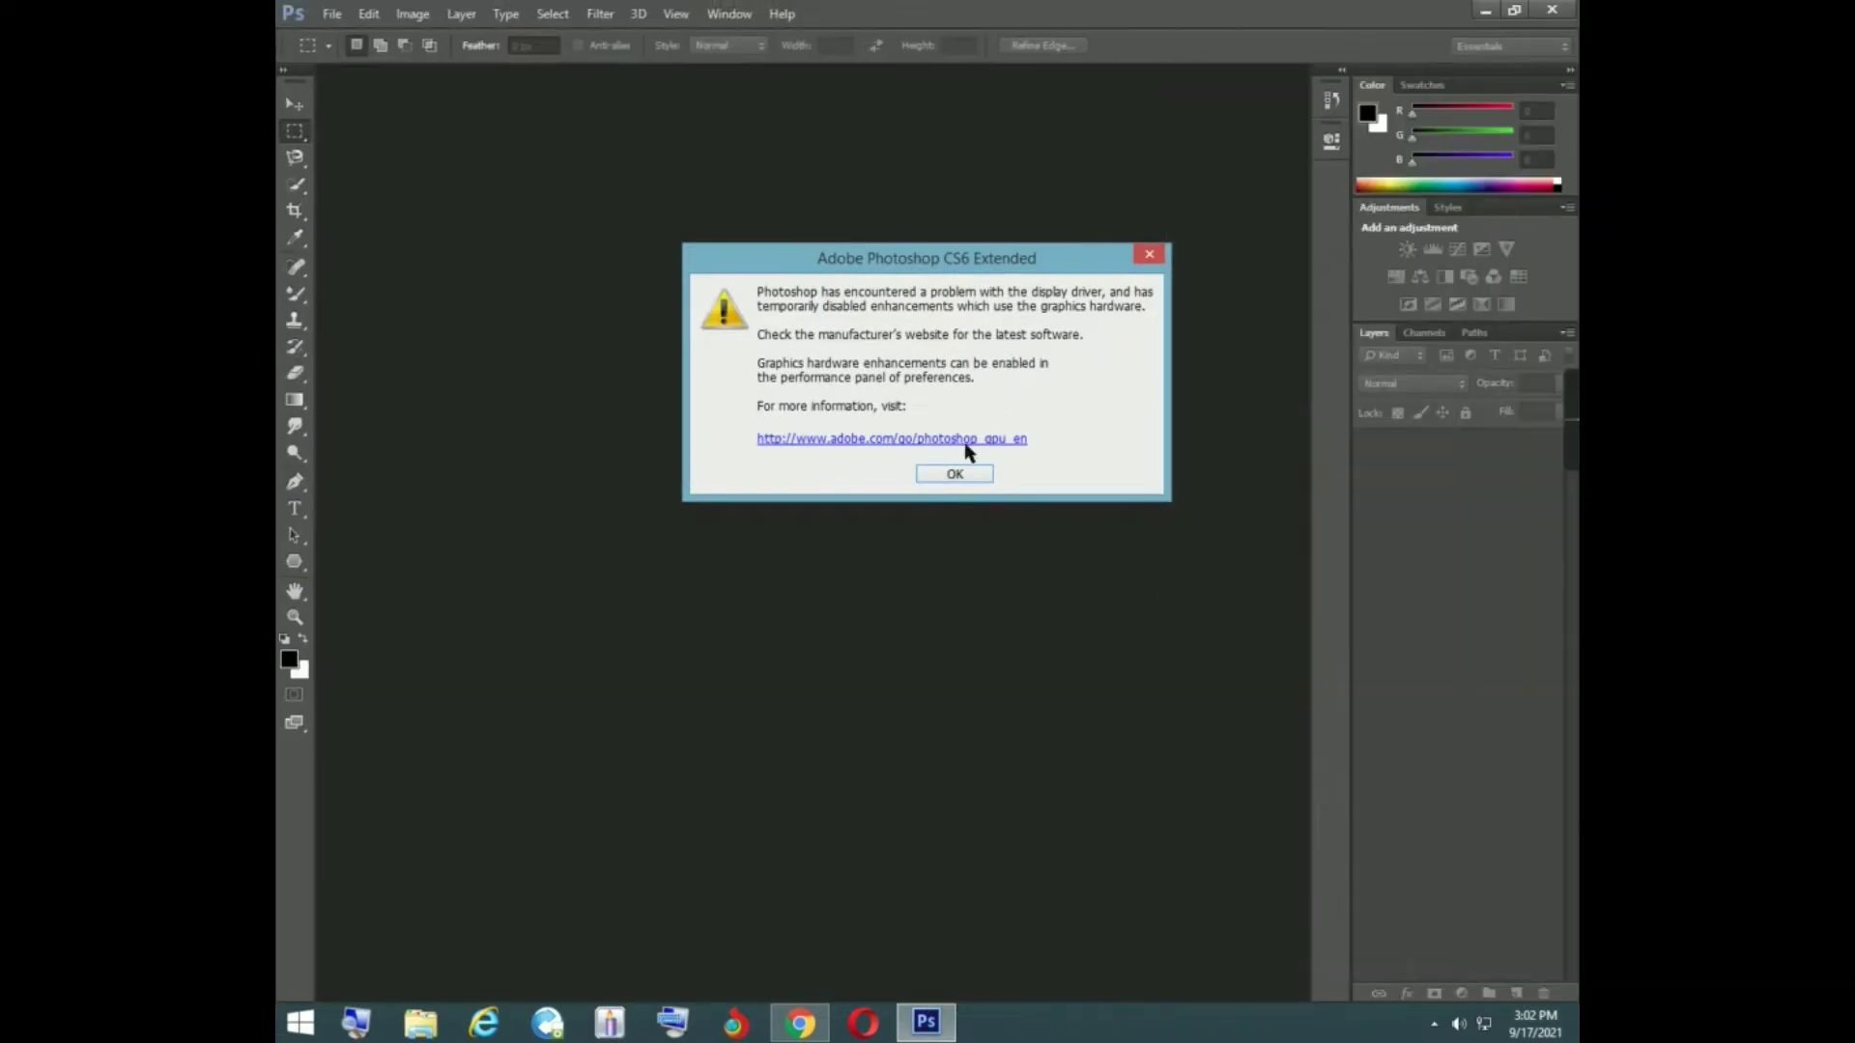
- Dismiss the display driver warning and open the photo DSCN0021.jpg from the Downloads folder
{"action": "left_click", "coordinate": [950, 472]}
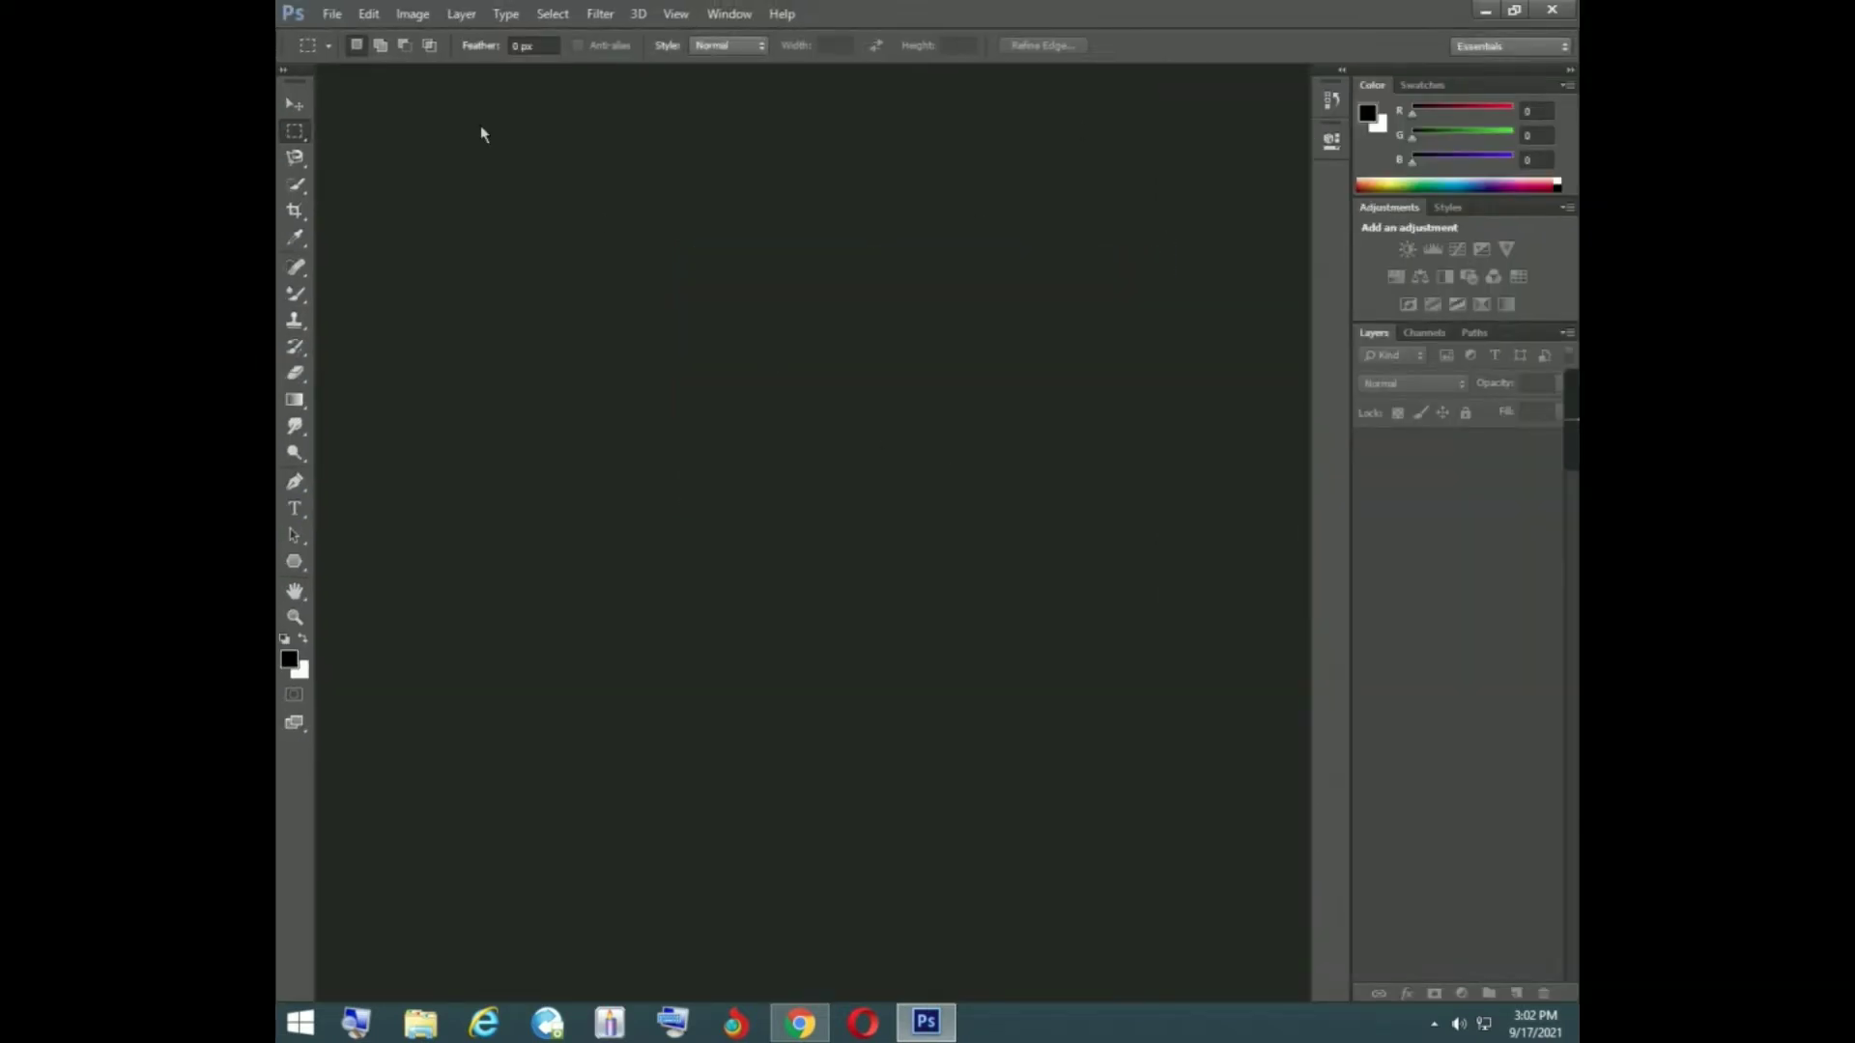
{"action": "double_click", "coordinate": [444, 98]}
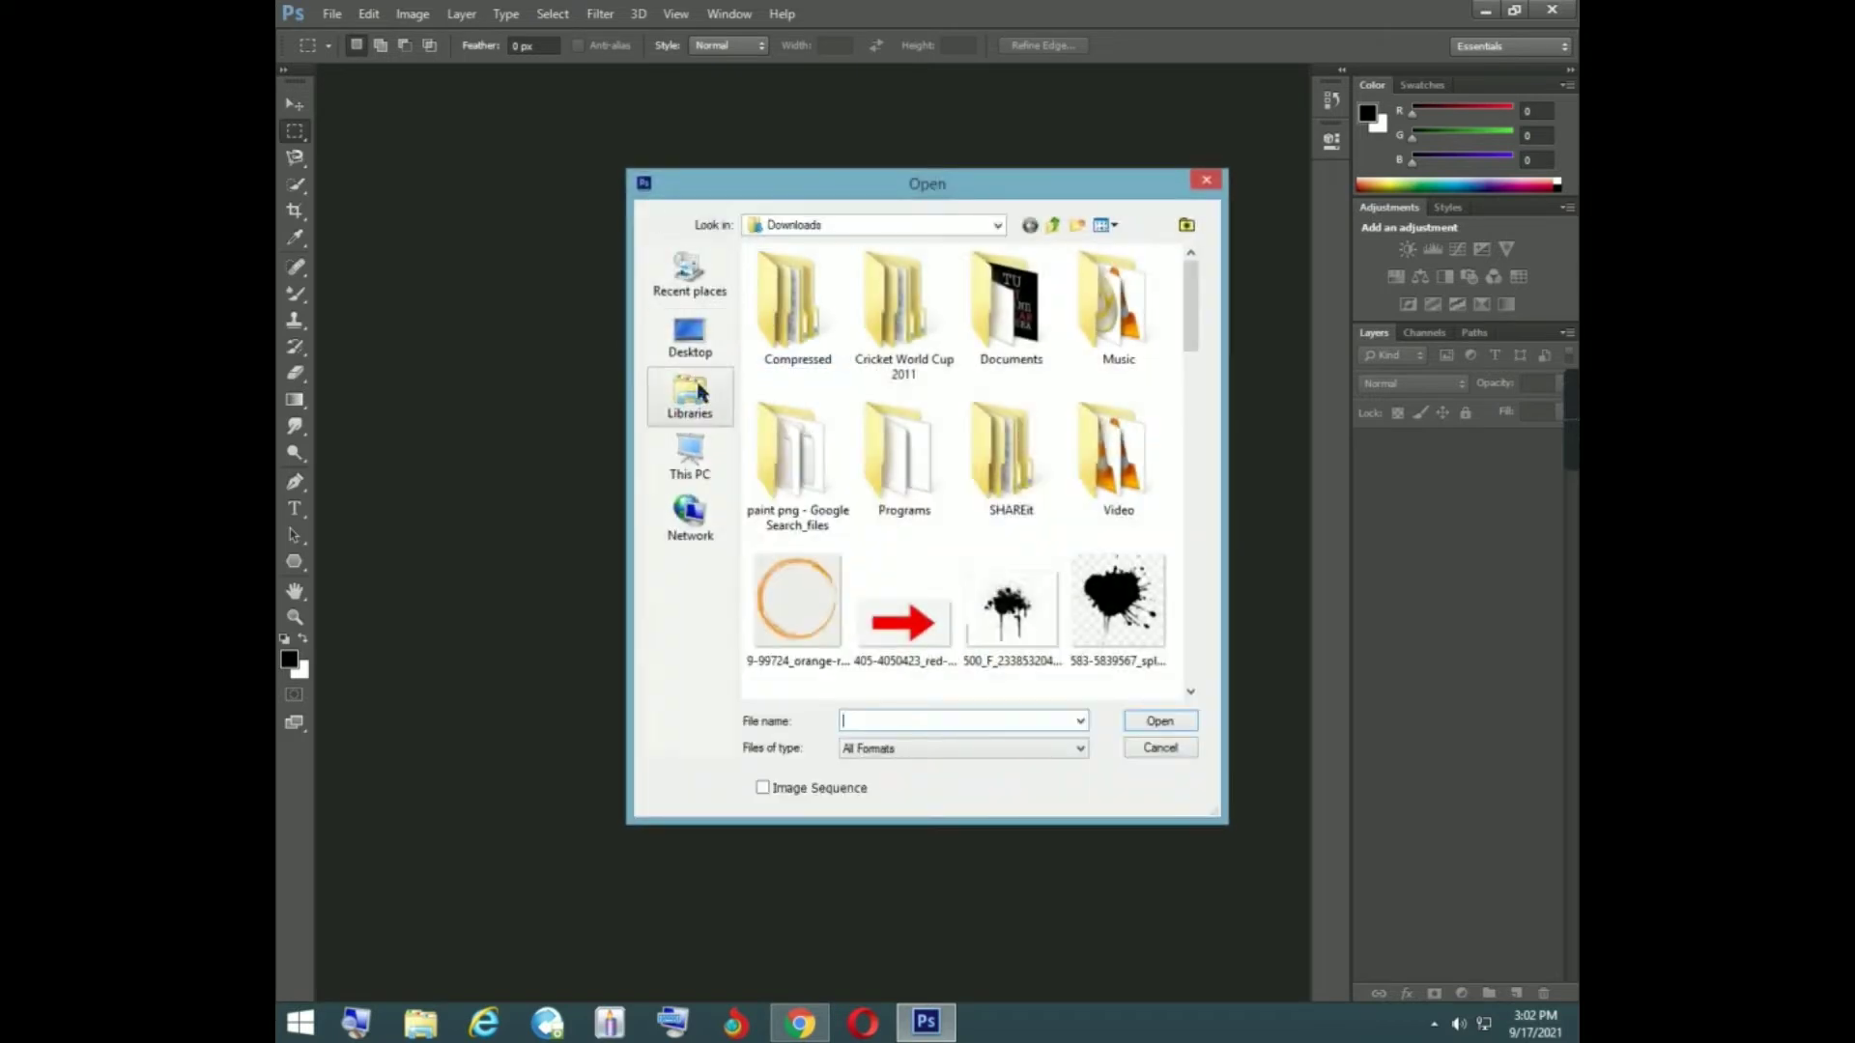
{"action": "scroll", "coordinate": [814, 436], "scroll_direction": "down", "scroll_amount": 3}
{"action": "scroll", "coordinate": [815, 437], "scroll_direction": "up", "scroll_amount": 2}
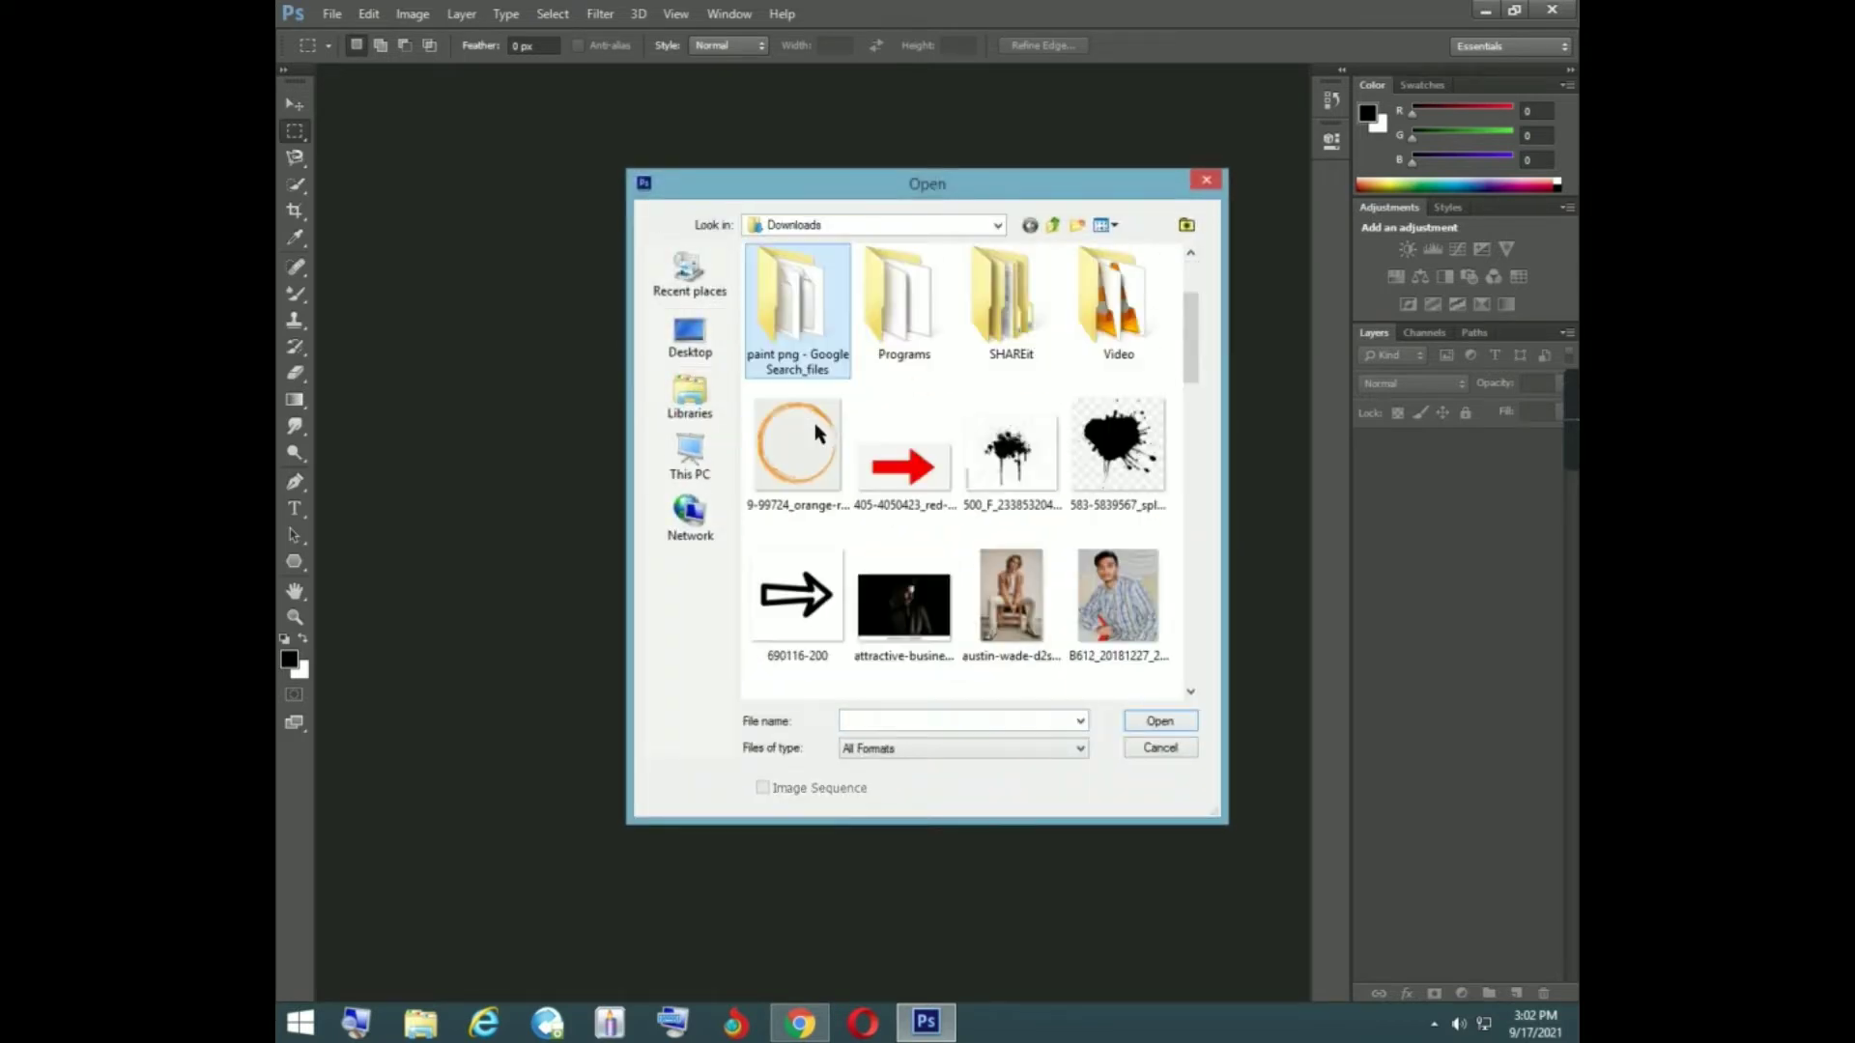
{"action": "scroll", "coordinate": [816, 435], "scroll_direction": "down", "scroll_amount": 5}
{"action": "double_click", "coordinate": [1011, 531]}
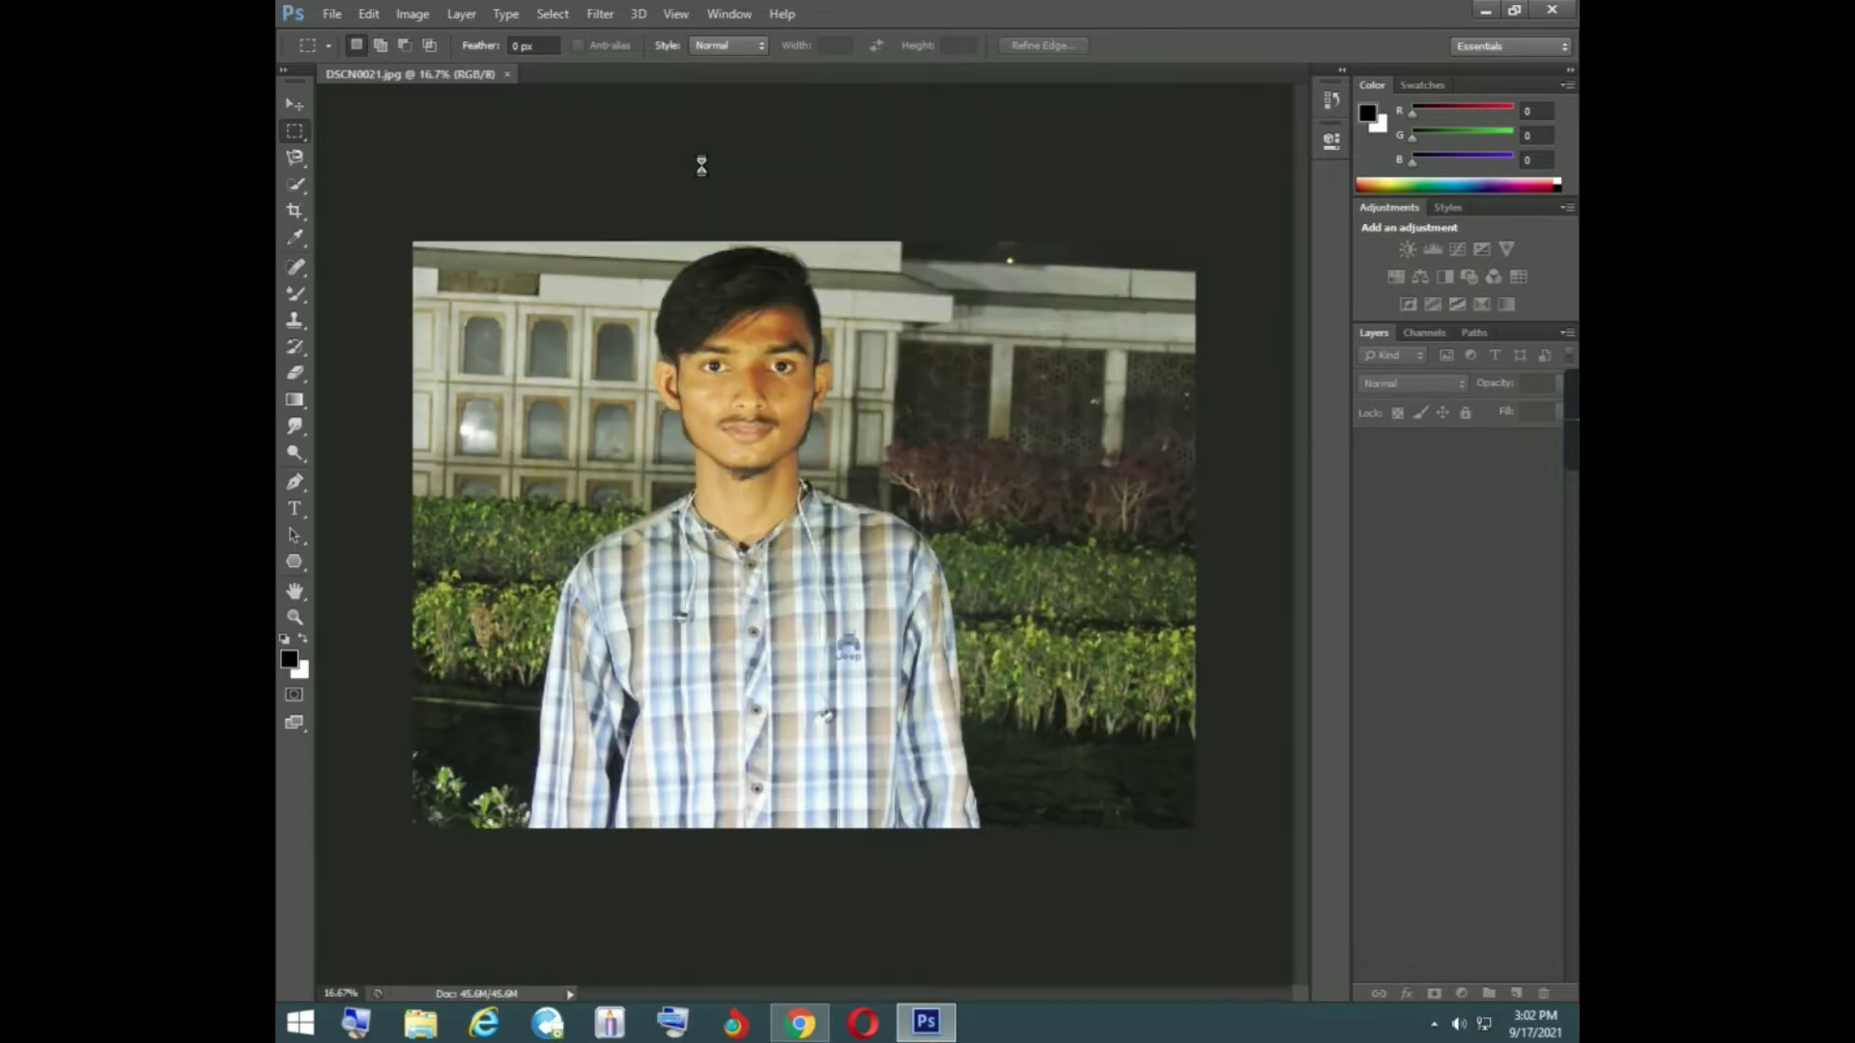
- Select the man's head, neck and part of his shirt using Quick Selection in add mode with a brush size of 150
{"action": "left_click", "coordinate": [295, 617]}
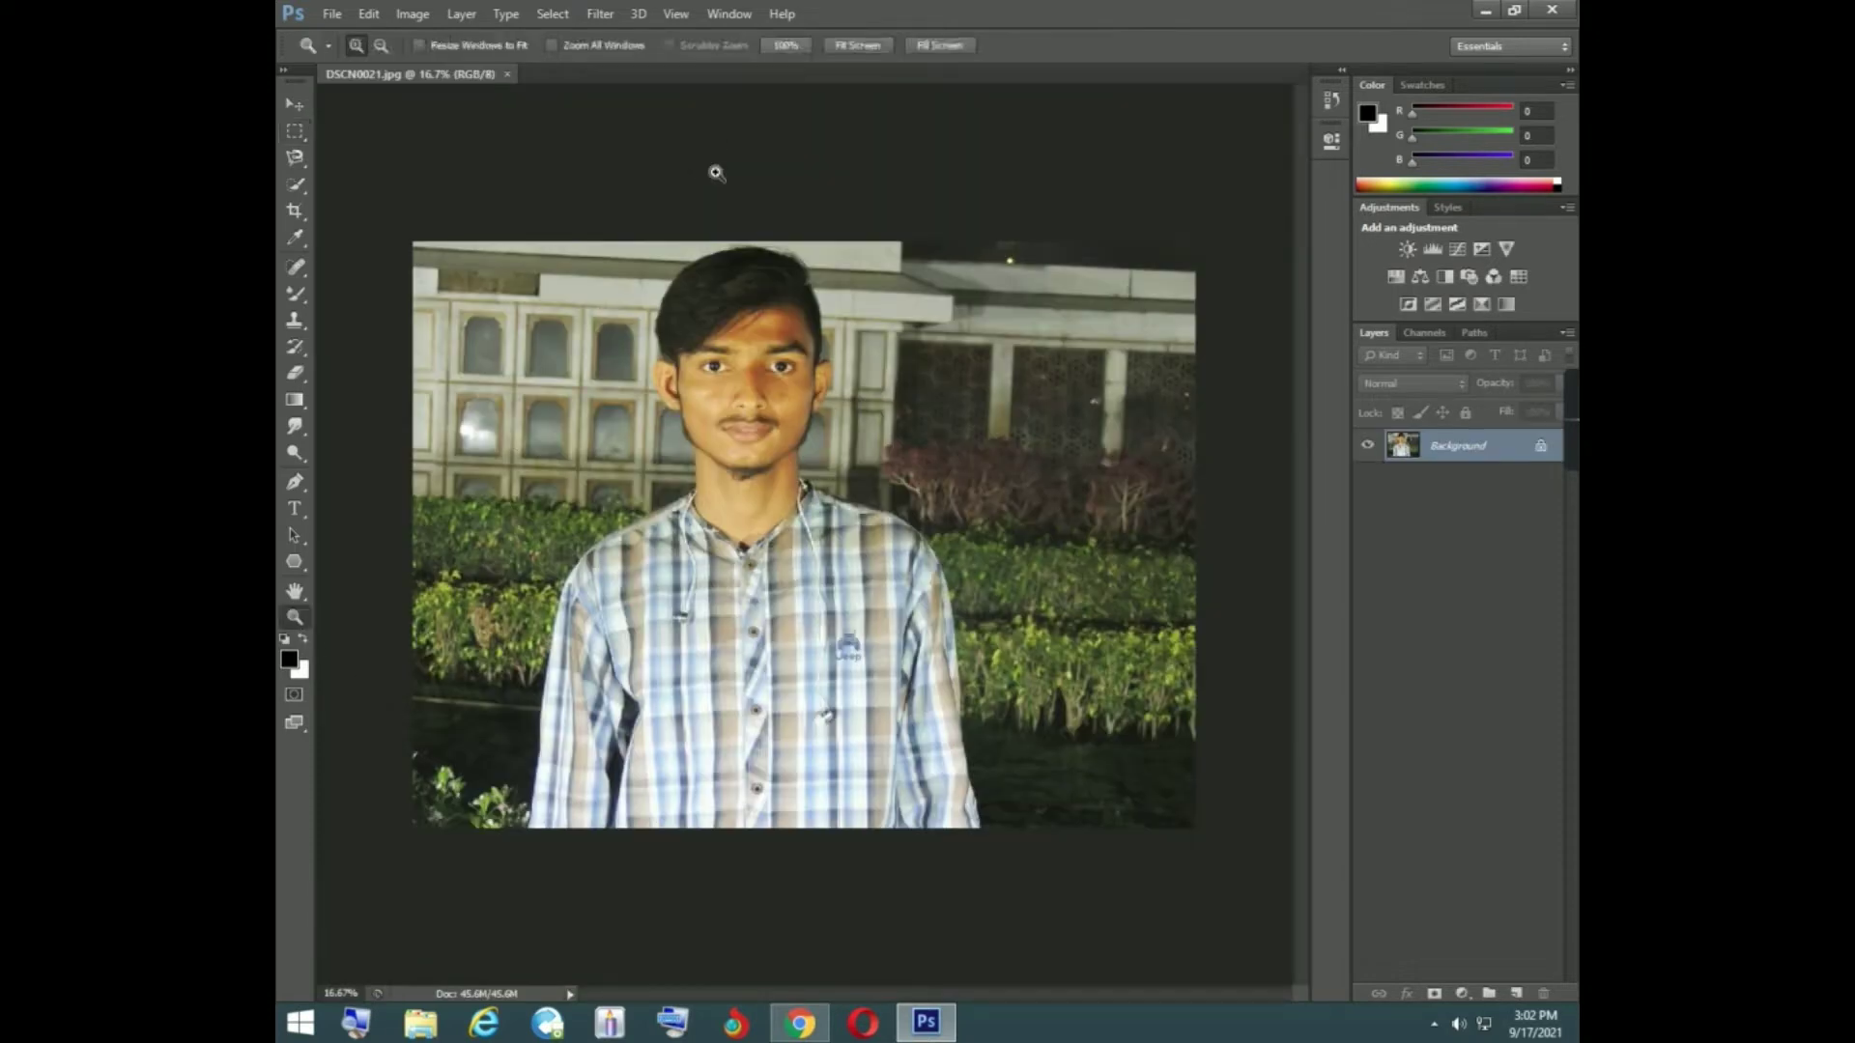
{"action": "left_click", "coordinate": [881, 50]}
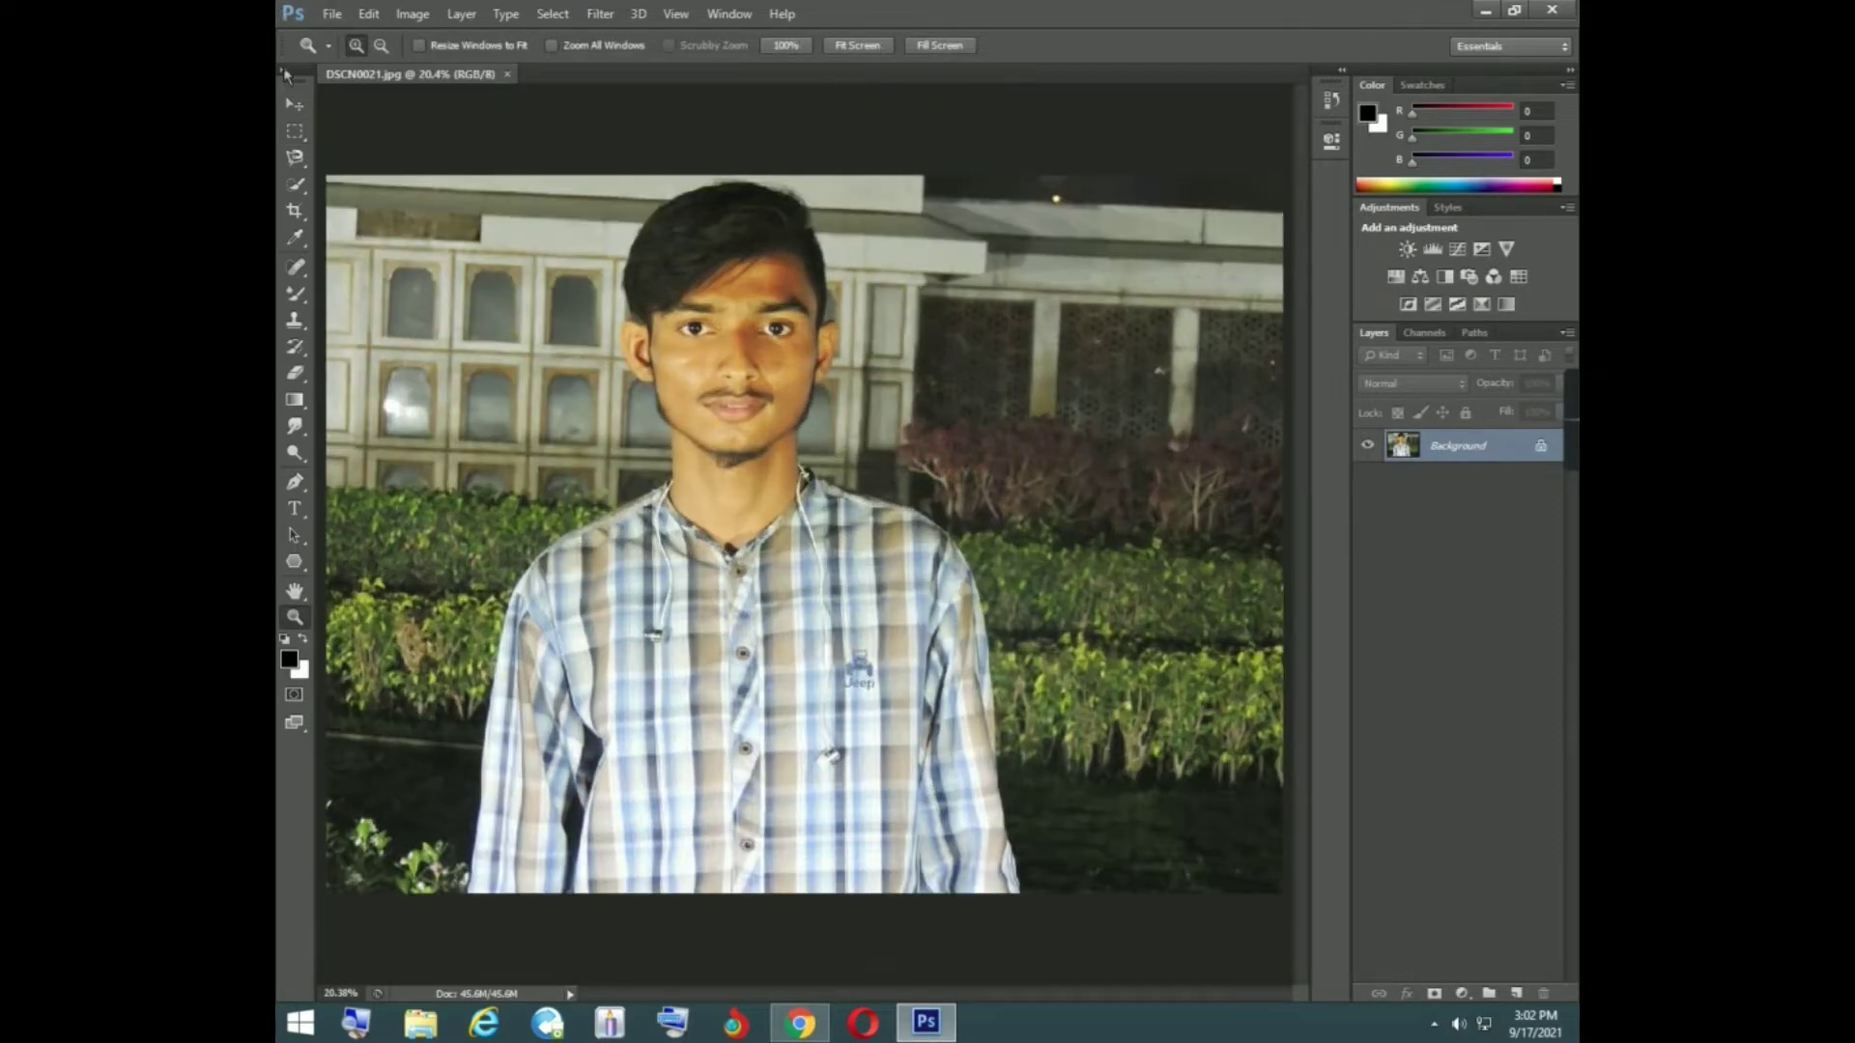
{"action": "left_click", "coordinate": [295, 183]}
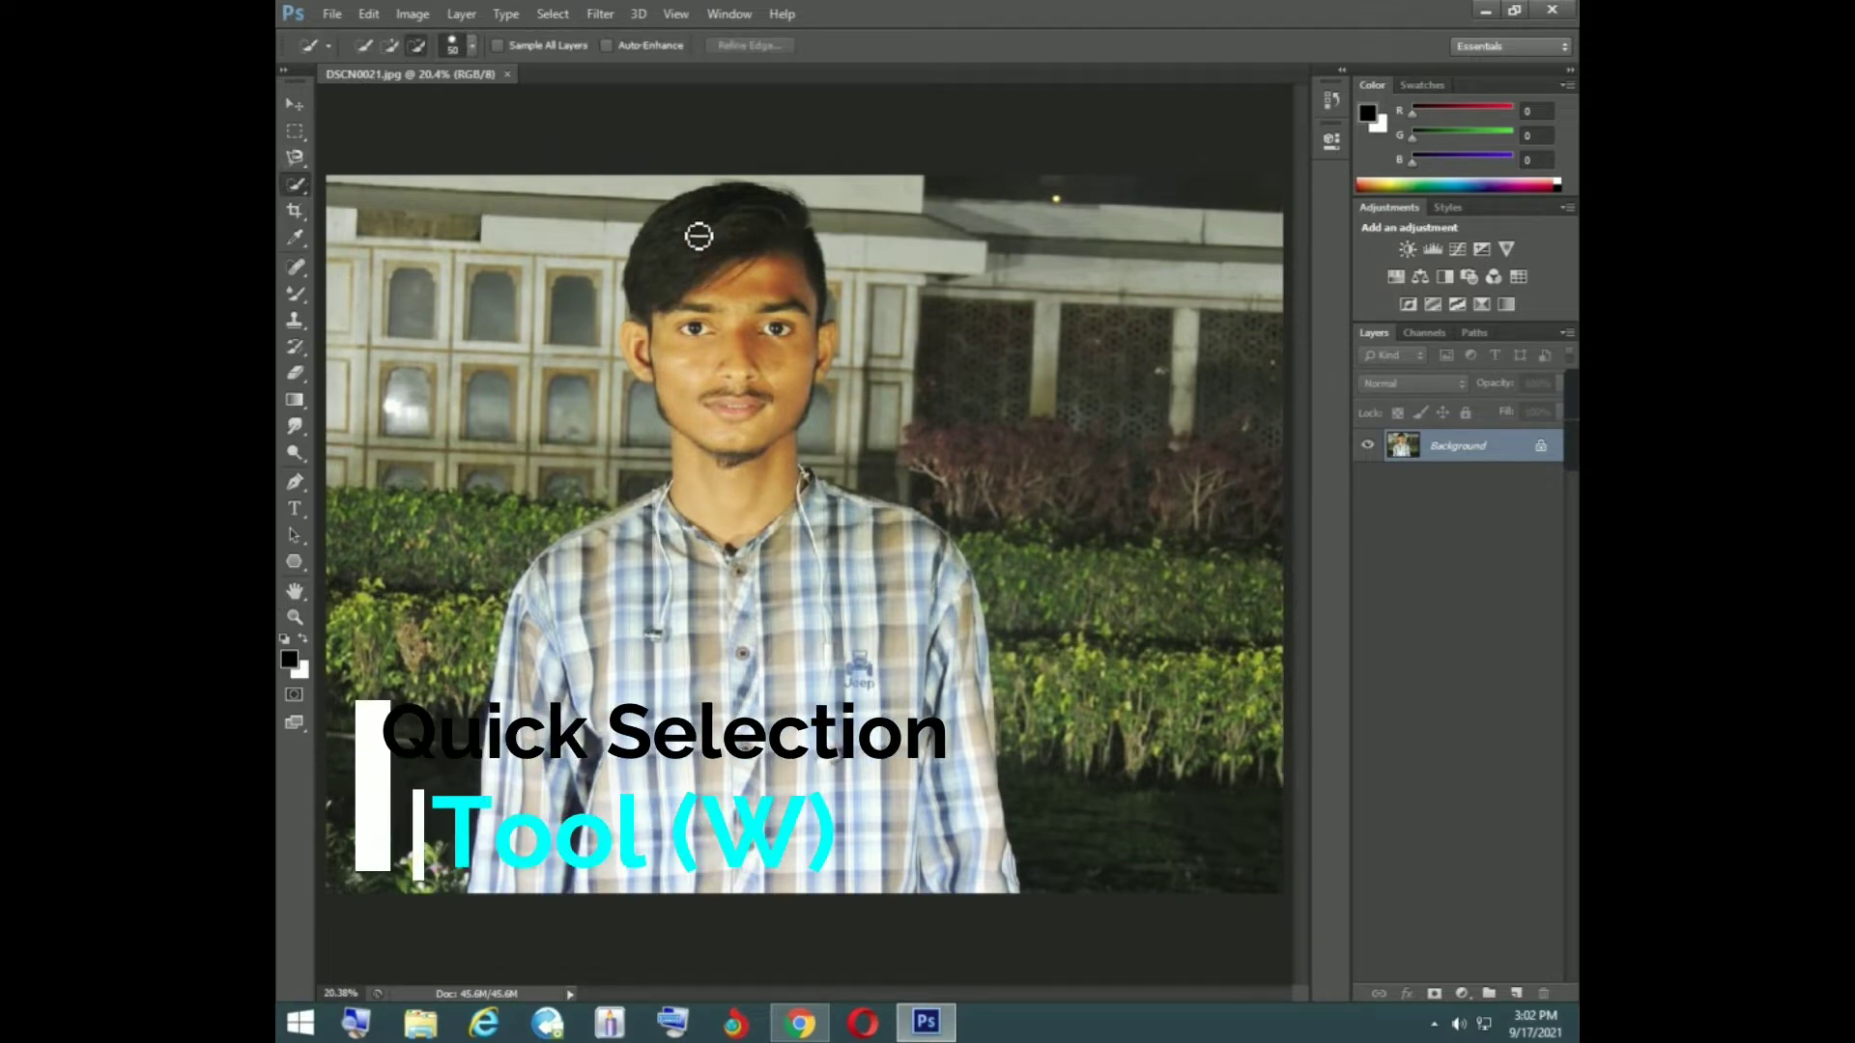
{"action": "left_click", "coordinate": [389, 46]}
{"action": "key", "text": "bracketright"}
{"action": "key", "text": "bracketright"}
{"action": "key", "text": "bracketright"}
{"action": "key", "text": "bracketright"}
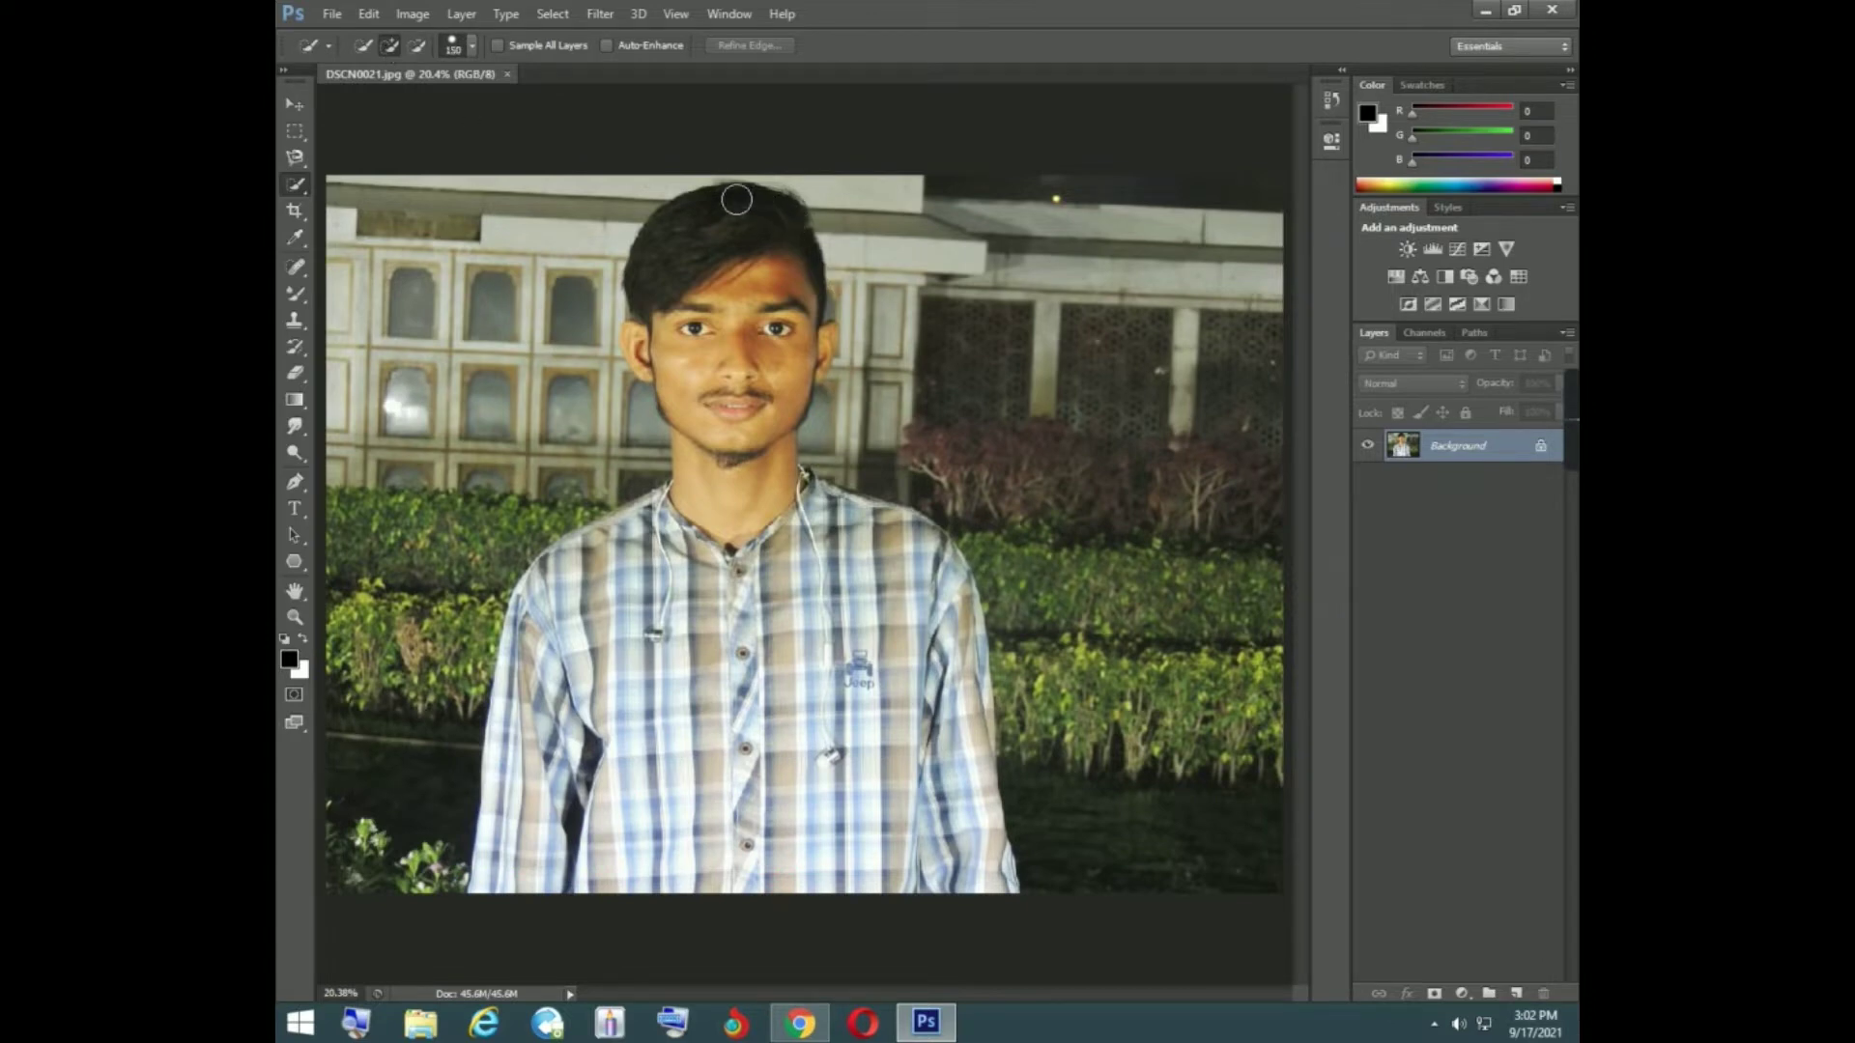
{"action": "left_click_drag", "start_coordinate": [734, 254], "coordinate": [763, 440]}
{"action": "left_click", "coordinate": [744, 467]}
{"action": "mouse_move", "coordinate": [744, 546]}
{"action": "left_mouse_down"}
{"action": "mouse_move", "coordinate": [759, 667]}
{"action": "mouse_move", "coordinate": [980, 845]}
{"action": "left_mouse_up"}
- Extend the selection over the rest of the shirt, both sleeves, the shoulders and the ears
{"action": "mouse_move", "coordinate": [901, 643]}
{"action": "left_mouse_down"}
{"action": "mouse_move", "coordinate": [918, 632]}
{"action": "mouse_move", "coordinate": [875, 580]}
{"action": "mouse_move", "coordinate": [657, 690]}
{"action": "mouse_move", "coordinate": [697, 546]}
{"action": "left_mouse_up"}
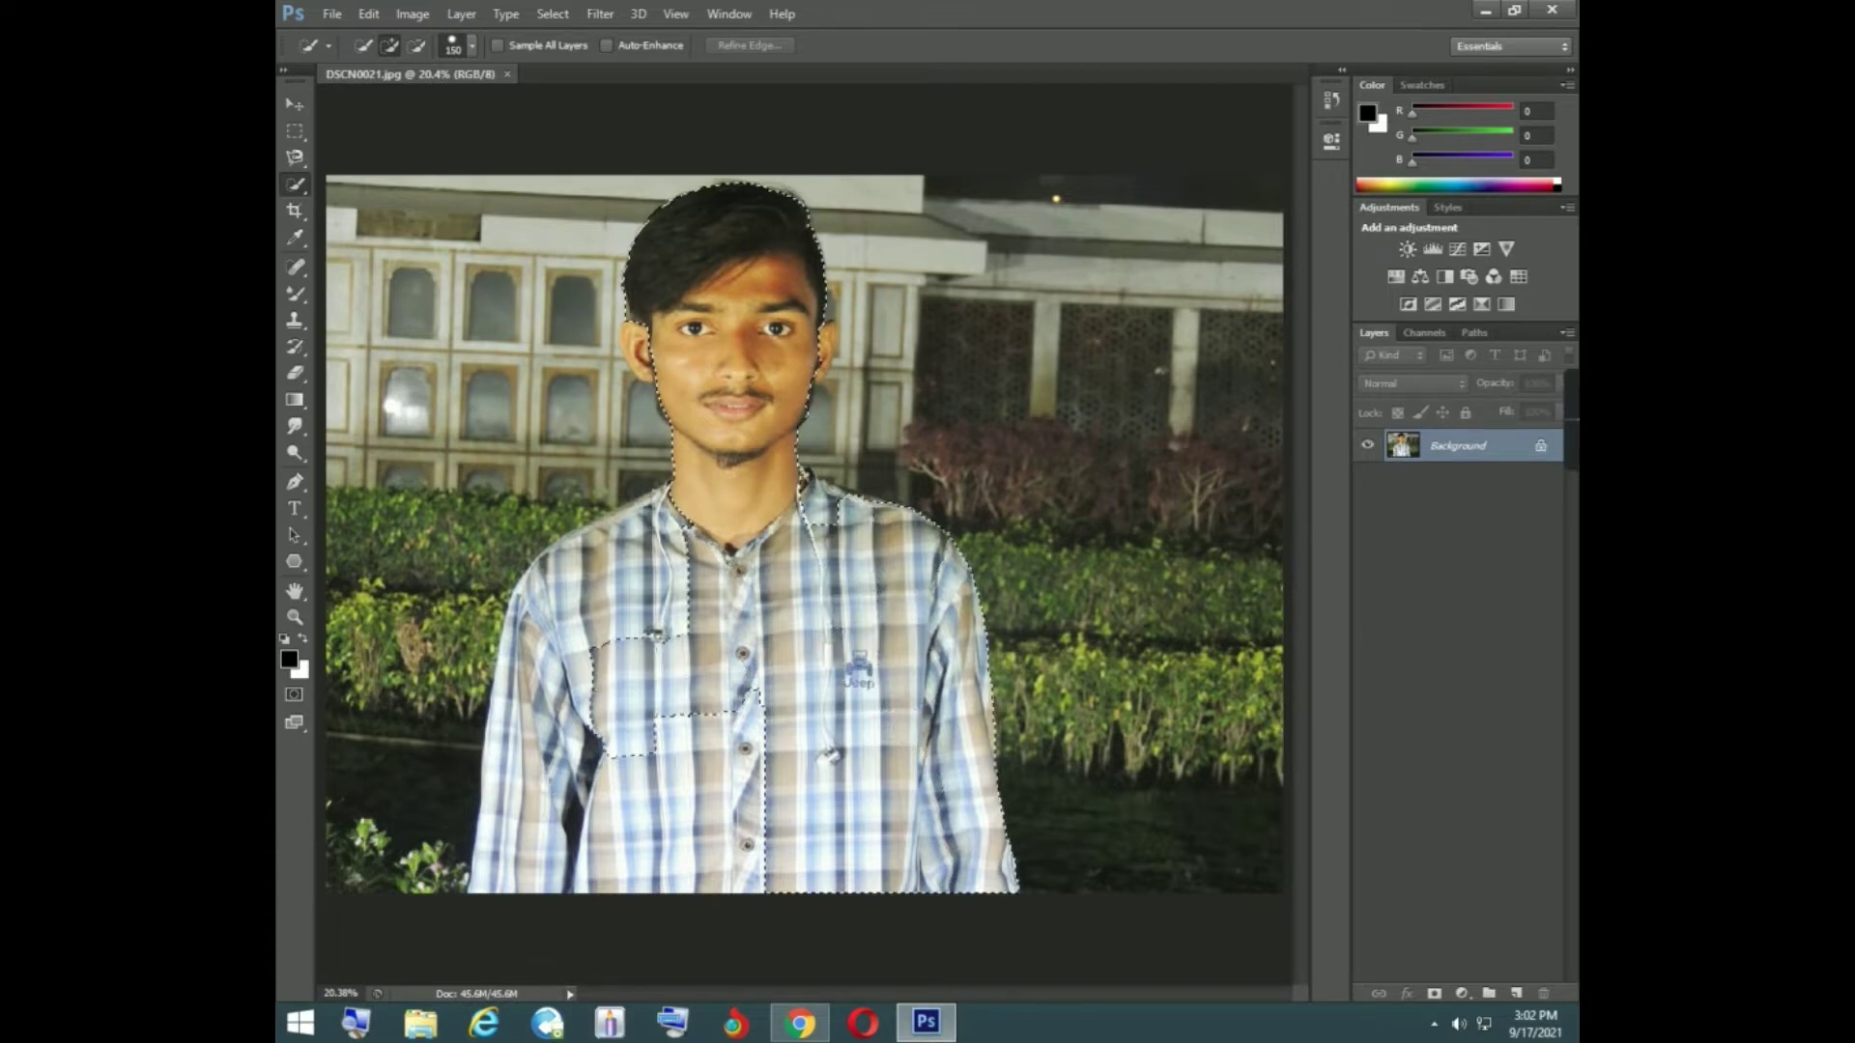
{"action": "mouse_move", "coordinate": [591, 727]}
{"action": "left_mouse_down"}
{"action": "mouse_move", "coordinate": [528, 809]}
{"action": "mouse_move", "coordinate": [691, 892]}
{"action": "mouse_move", "coordinate": [748, 895]}
{"action": "mouse_move", "coordinate": [493, 864]}
{"action": "left_mouse_up"}
{"action": "mouse_move", "coordinate": [547, 680]}
{"action": "left_mouse_down"}
{"action": "mouse_move", "coordinate": [572, 611]}
{"action": "mouse_move", "coordinate": [650, 568]}
{"action": "left_mouse_up"}
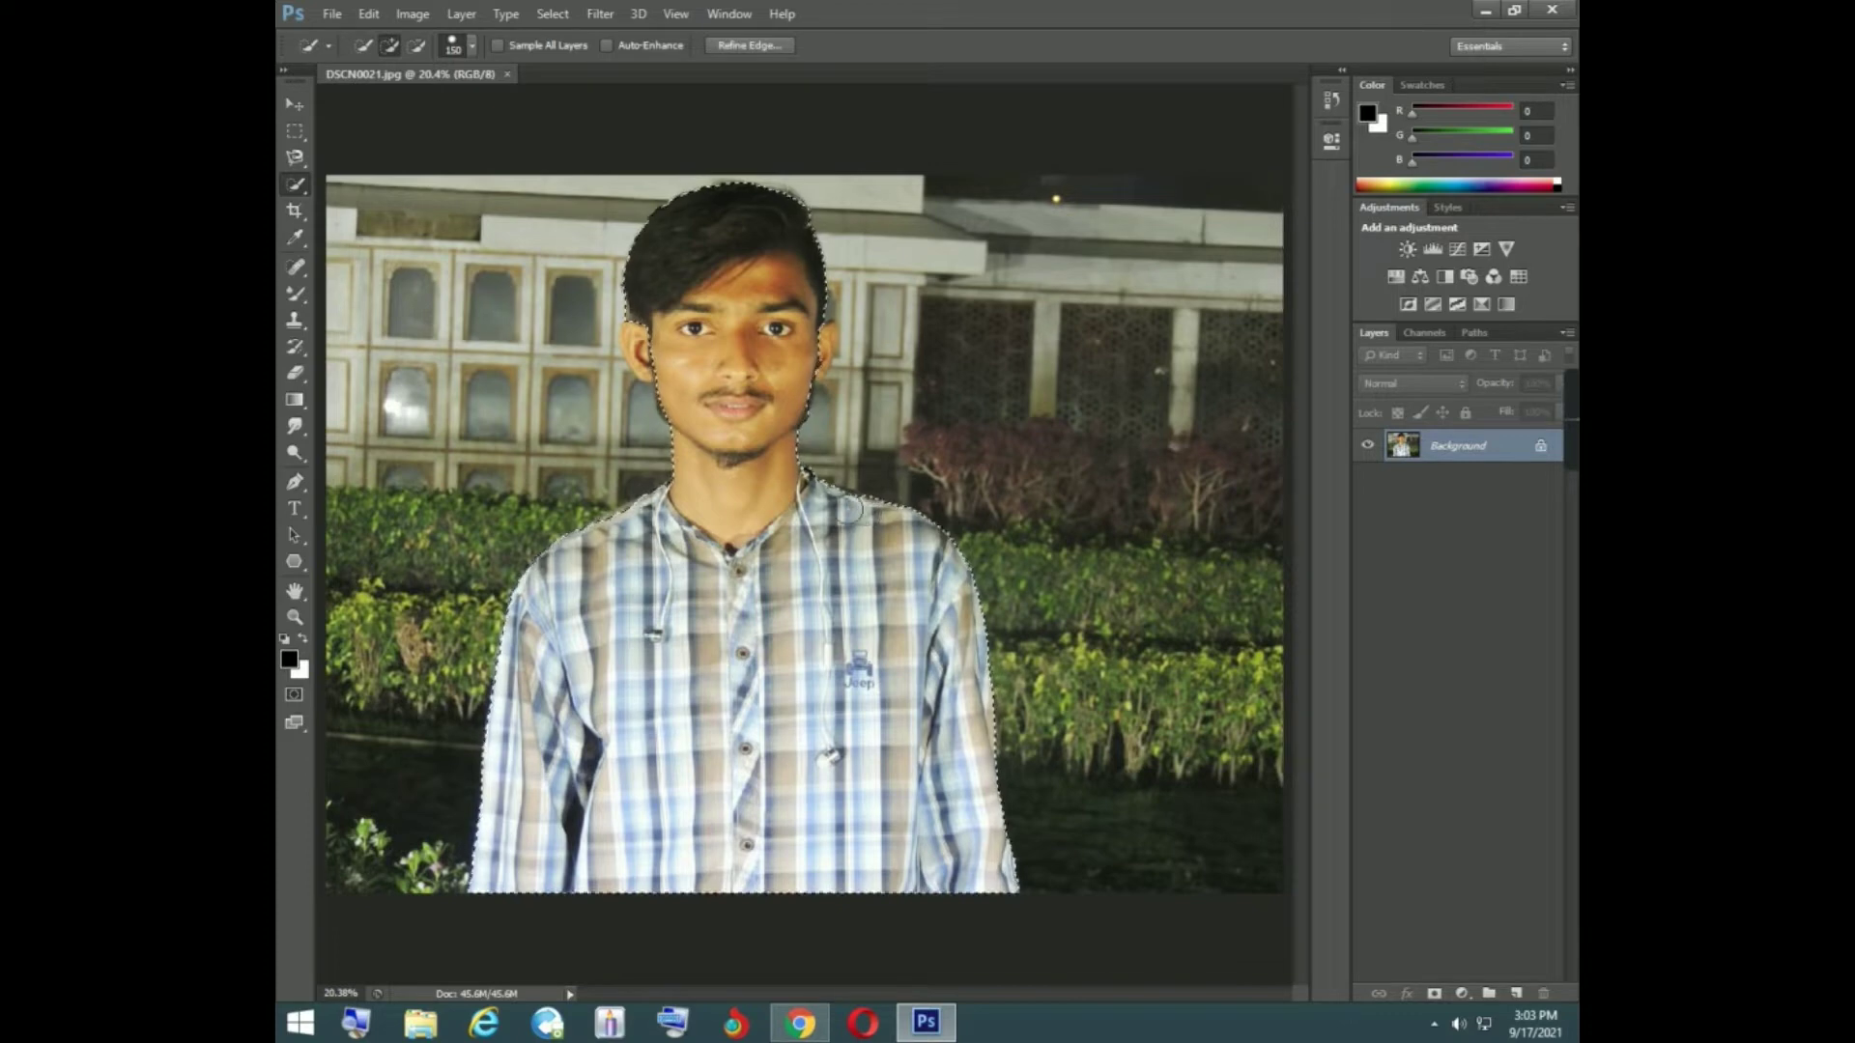
{"action": "left_click", "coordinate": [835, 505]}
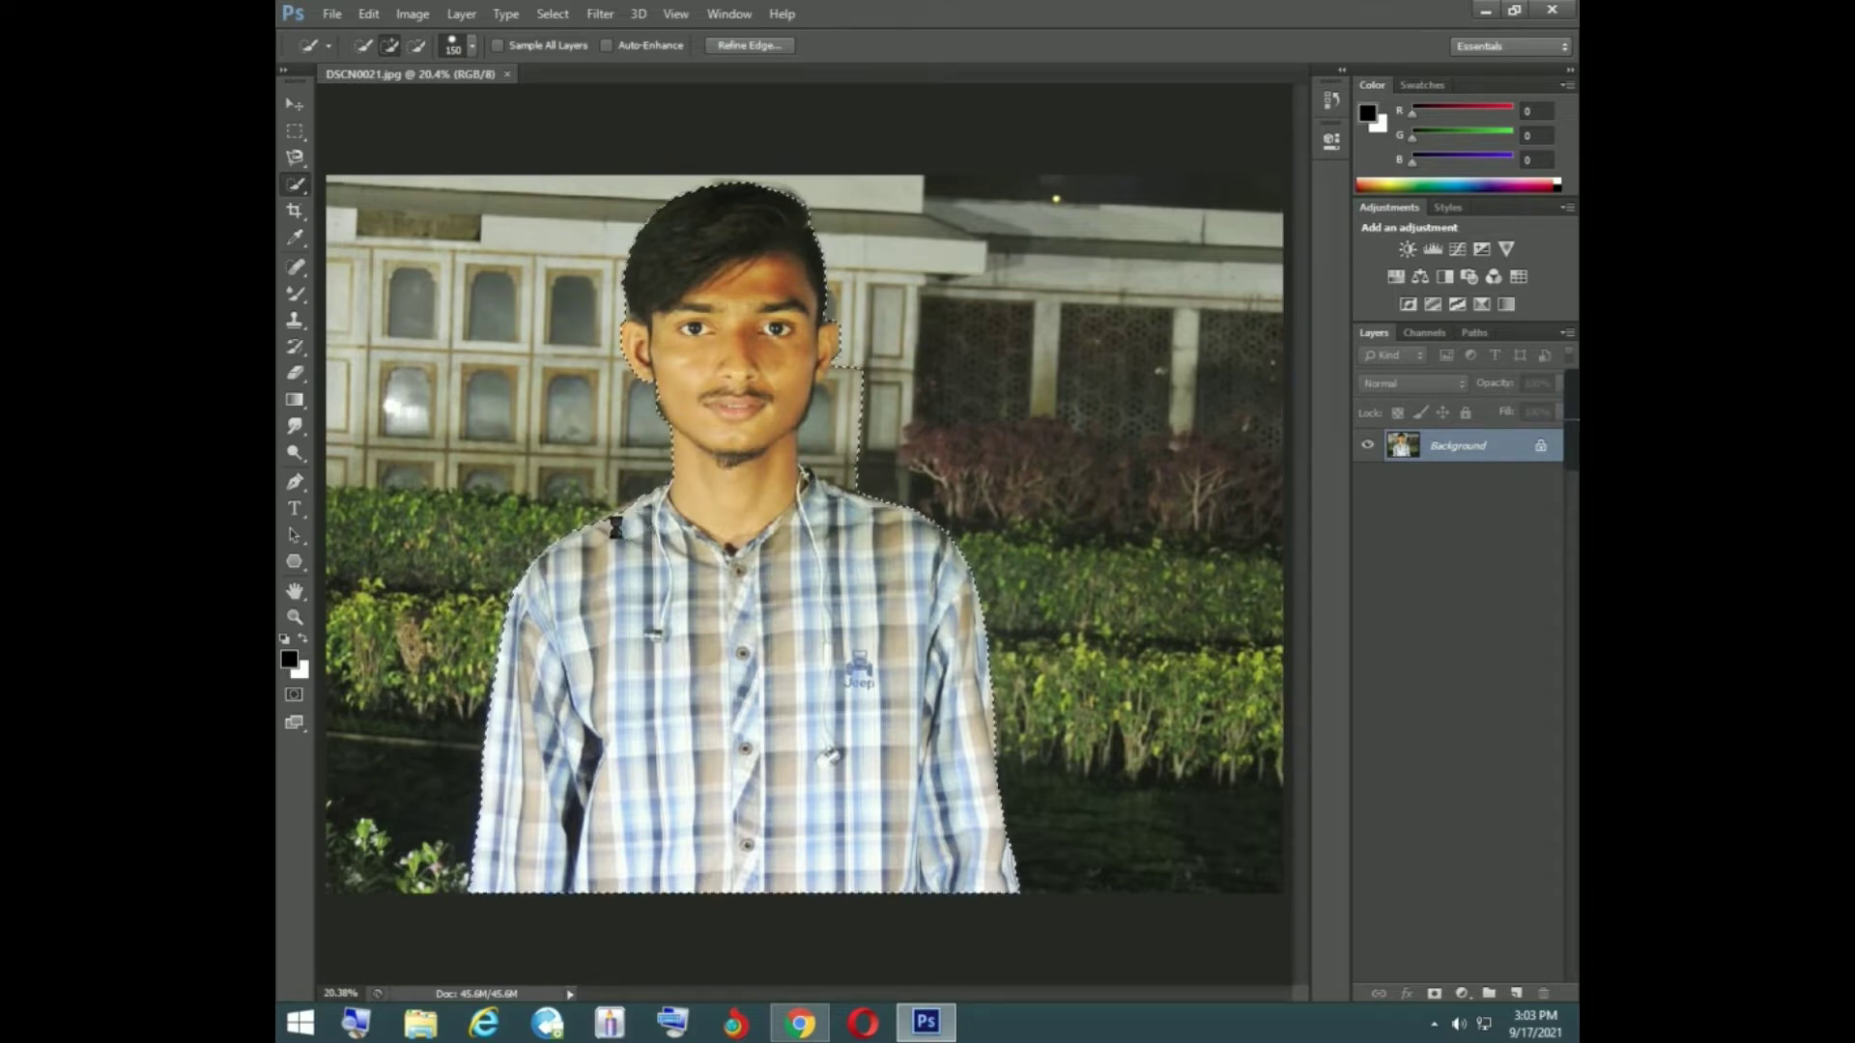
{"action": "left_click_drag", "start_coordinate": [621, 525], "coordinate": [628, 523]}
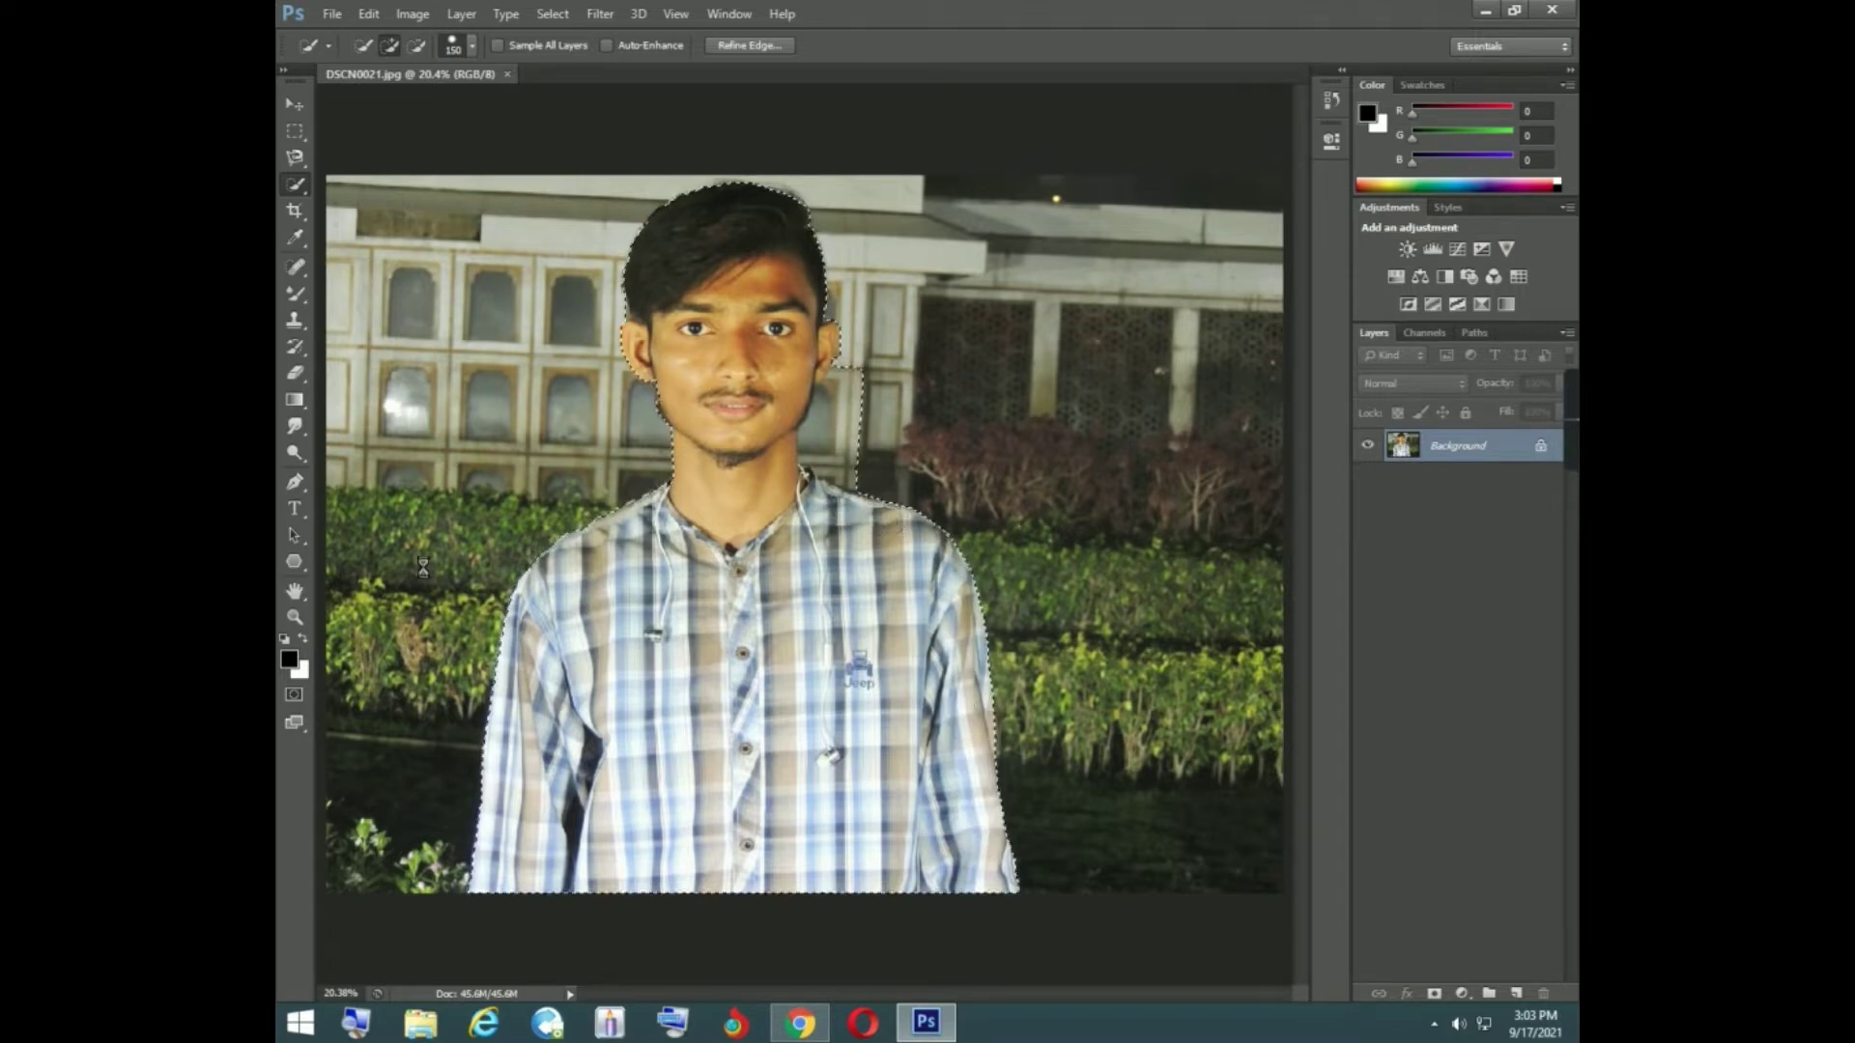
- Reduce the Quick Selection brush size to 45 and tighten the selection along the outer edge of the ear on the photo's right
{"action": "left_click", "coordinate": [294, 616]}
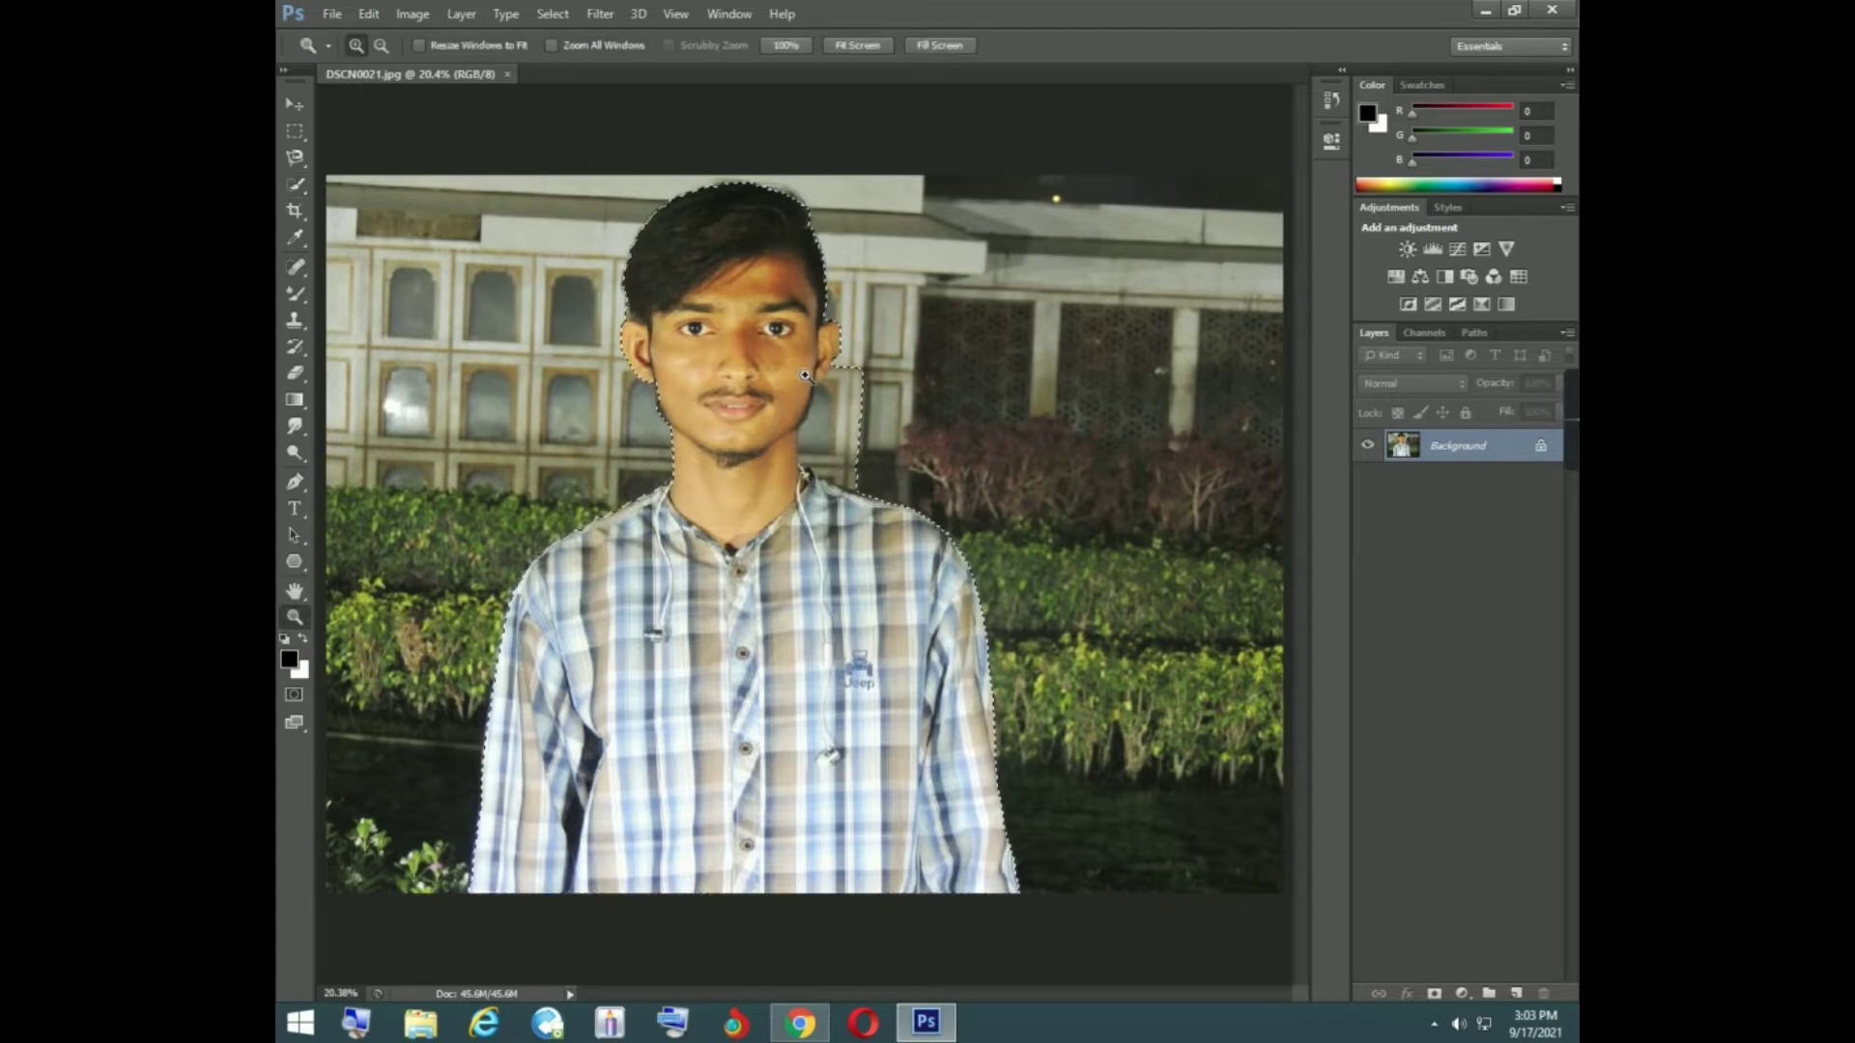
{"action": "left_click", "coordinate": [806, 377]}
{"action": "left_click", "coordinate": [814, 385]}
{"action": "left_click", "coordinate": [824, 395]}
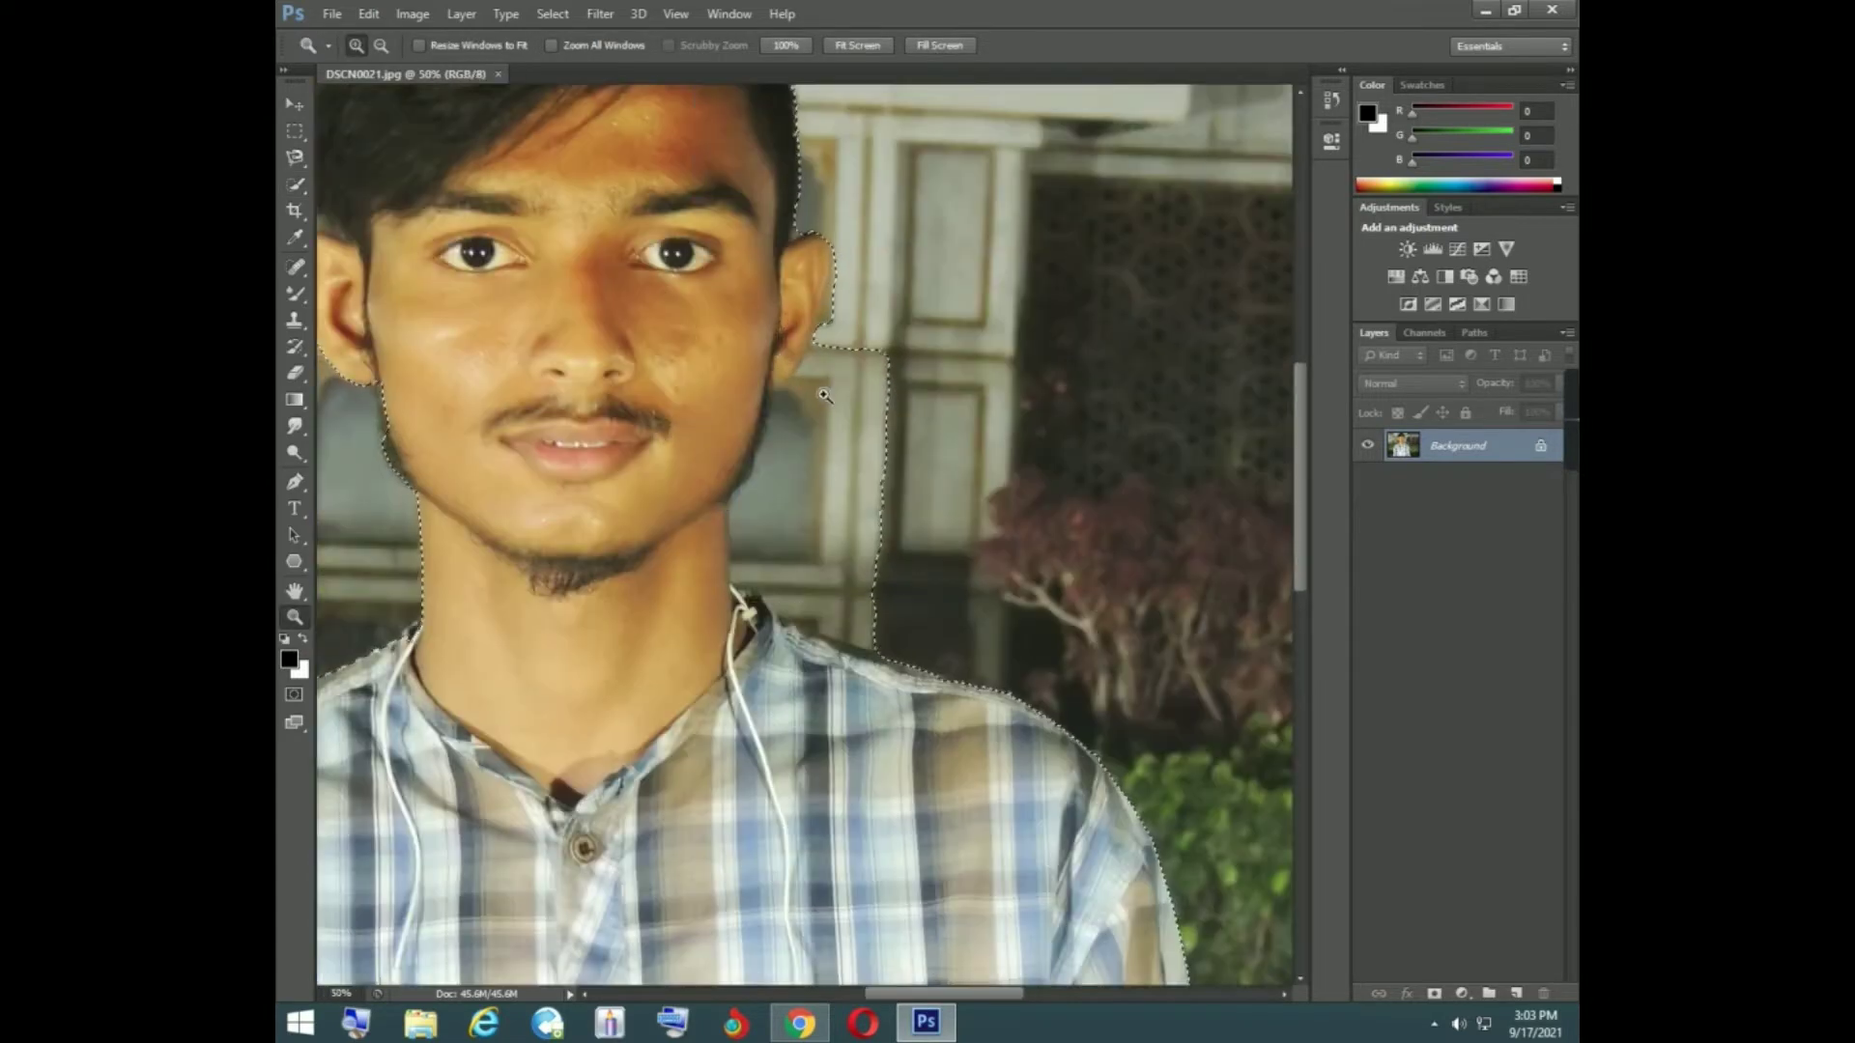
{"action": "left_click", "coordinate": [869, 386]}
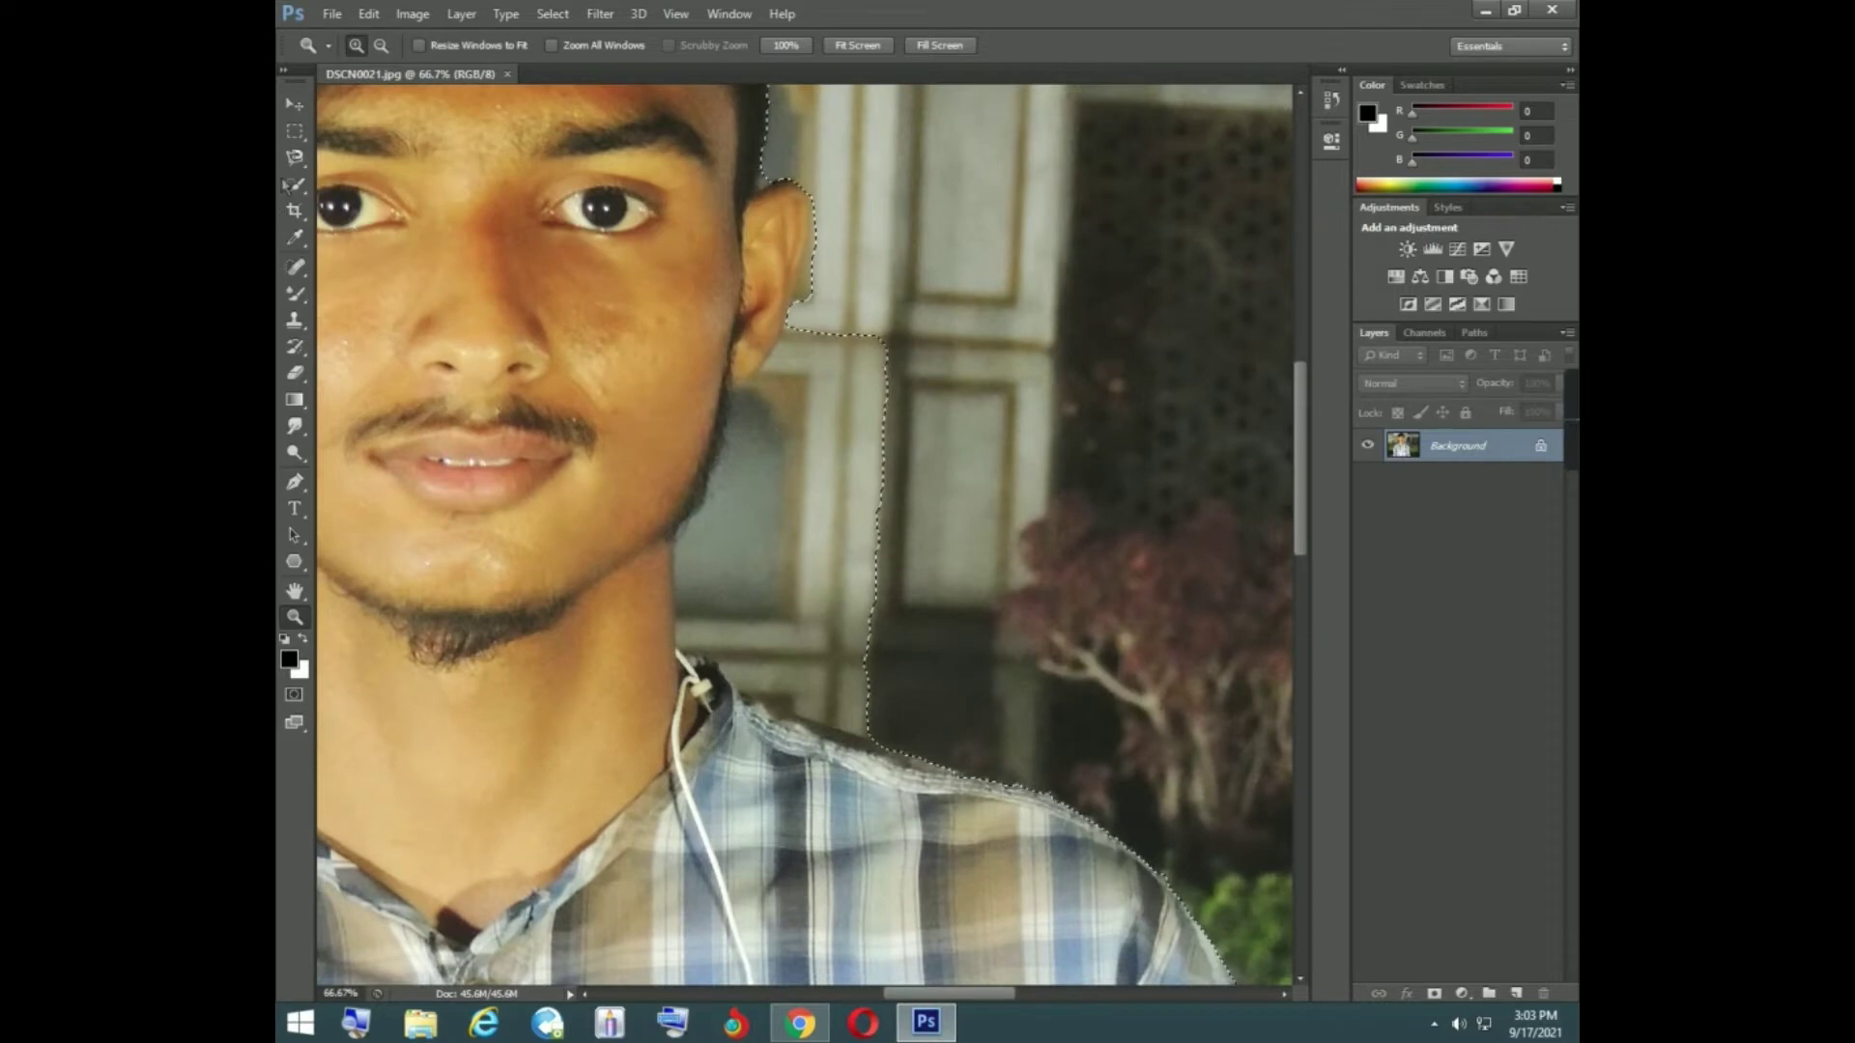
{"action": "left_click", "coordinate": [294, 183]}
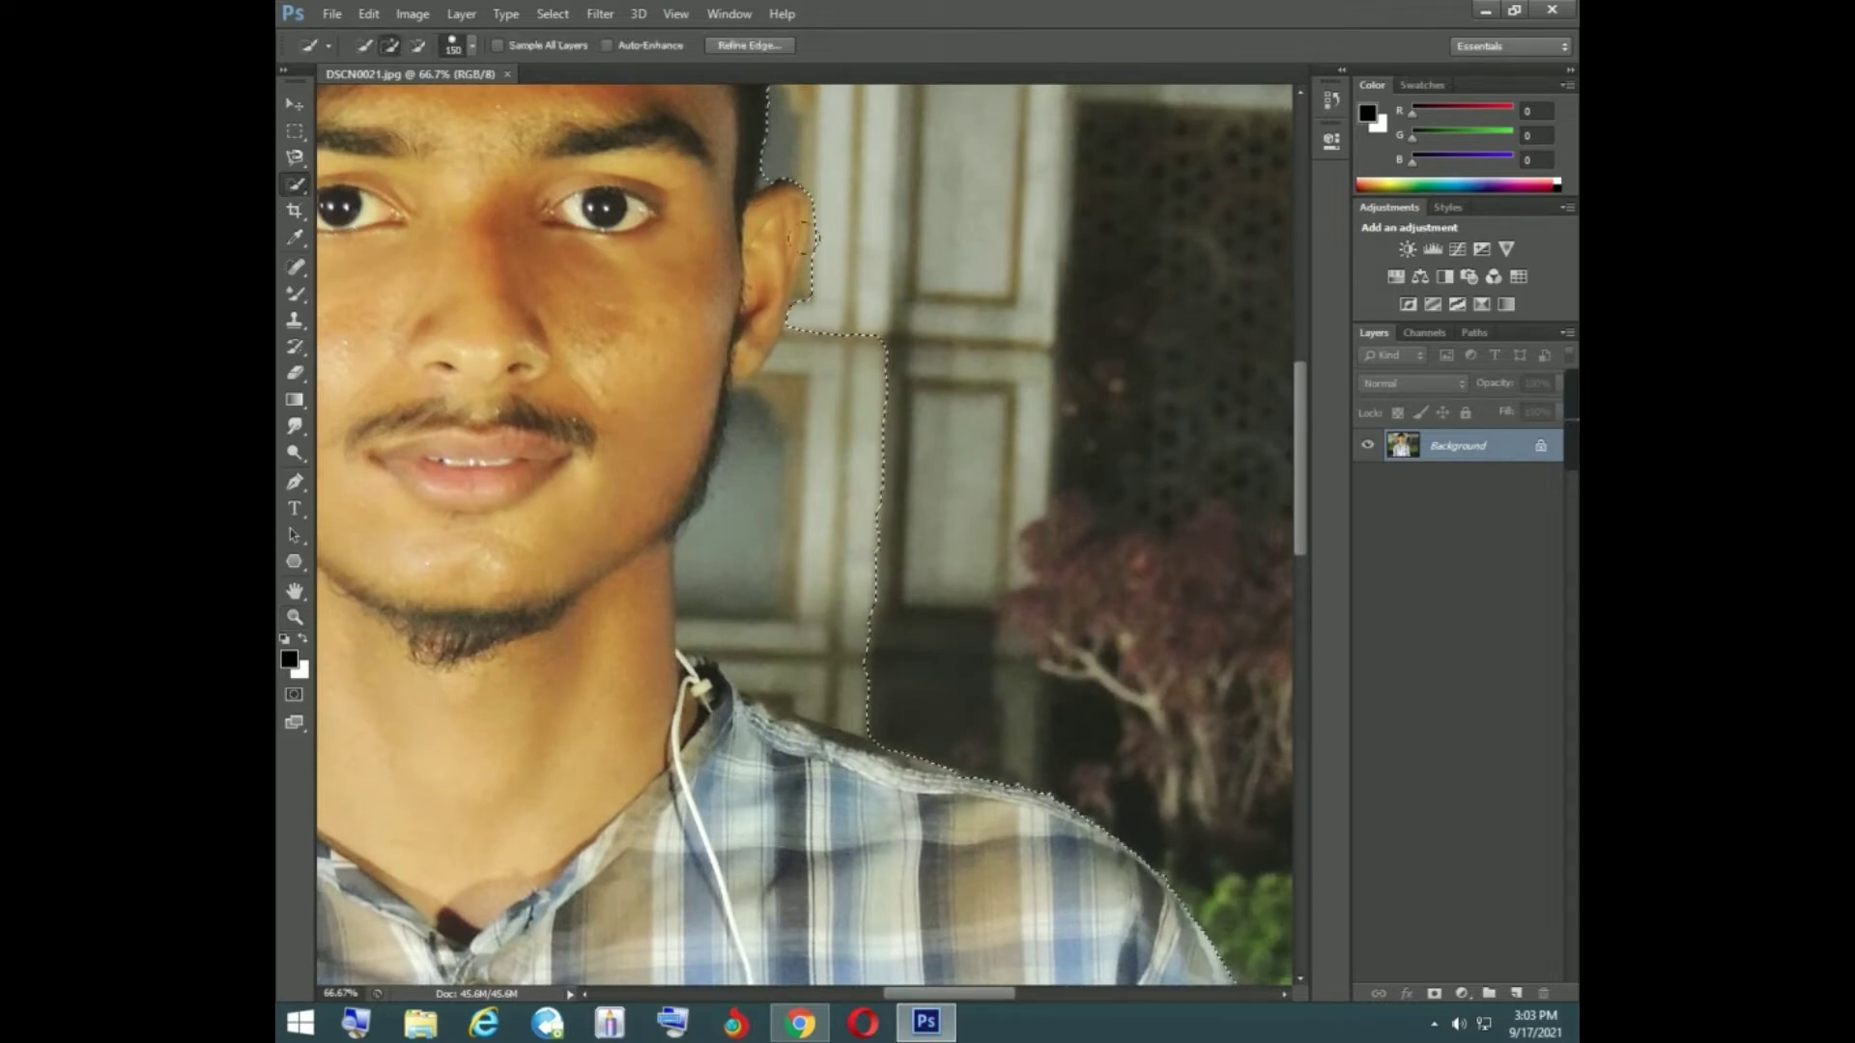
{"action": "key", "text": "bracketleft"}
{"action": "key", "text": "bracketleft"}
{"action": "key", "text": "bracketleft"}
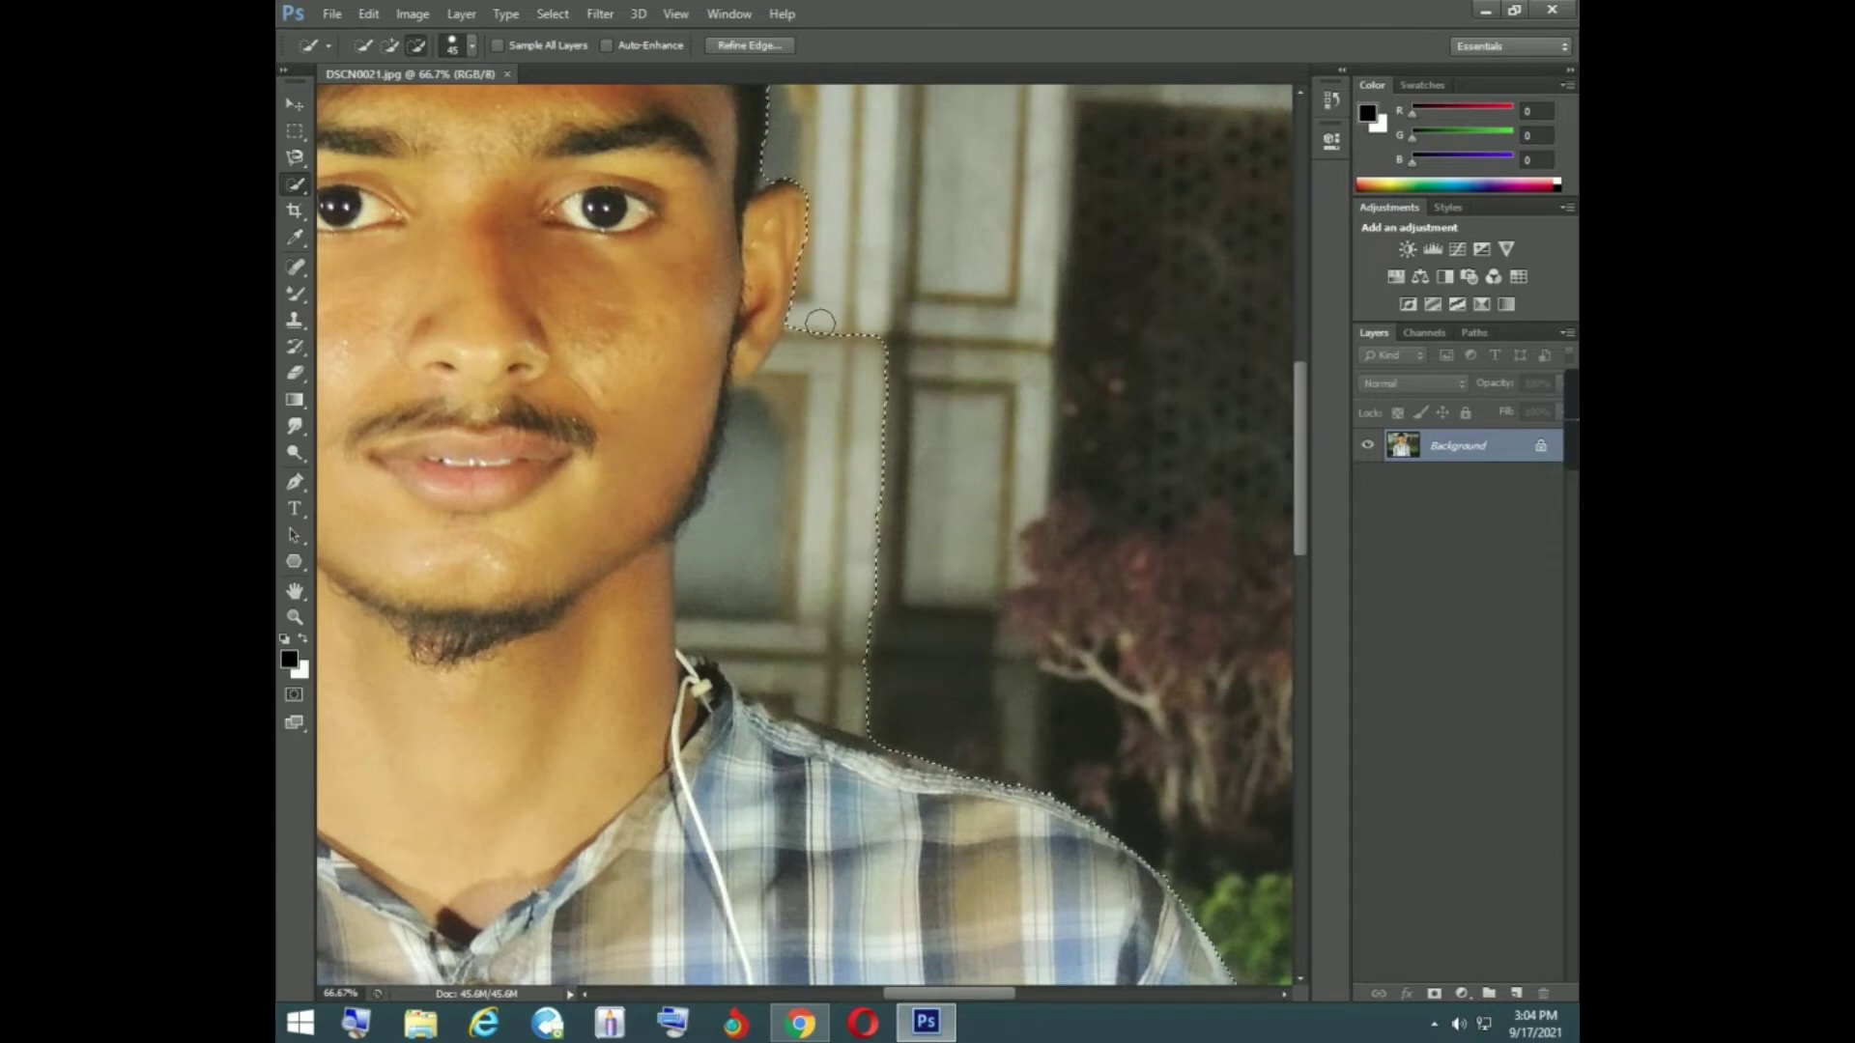
- Try to subtract the wall area just below the earlobe from the selection, and undo the stroke
{"action": "left_click_drag", "start_coordinate": [797, 339], "coordinate": [784, 393]}
{"action": "key", "text": "ctrl+z"}
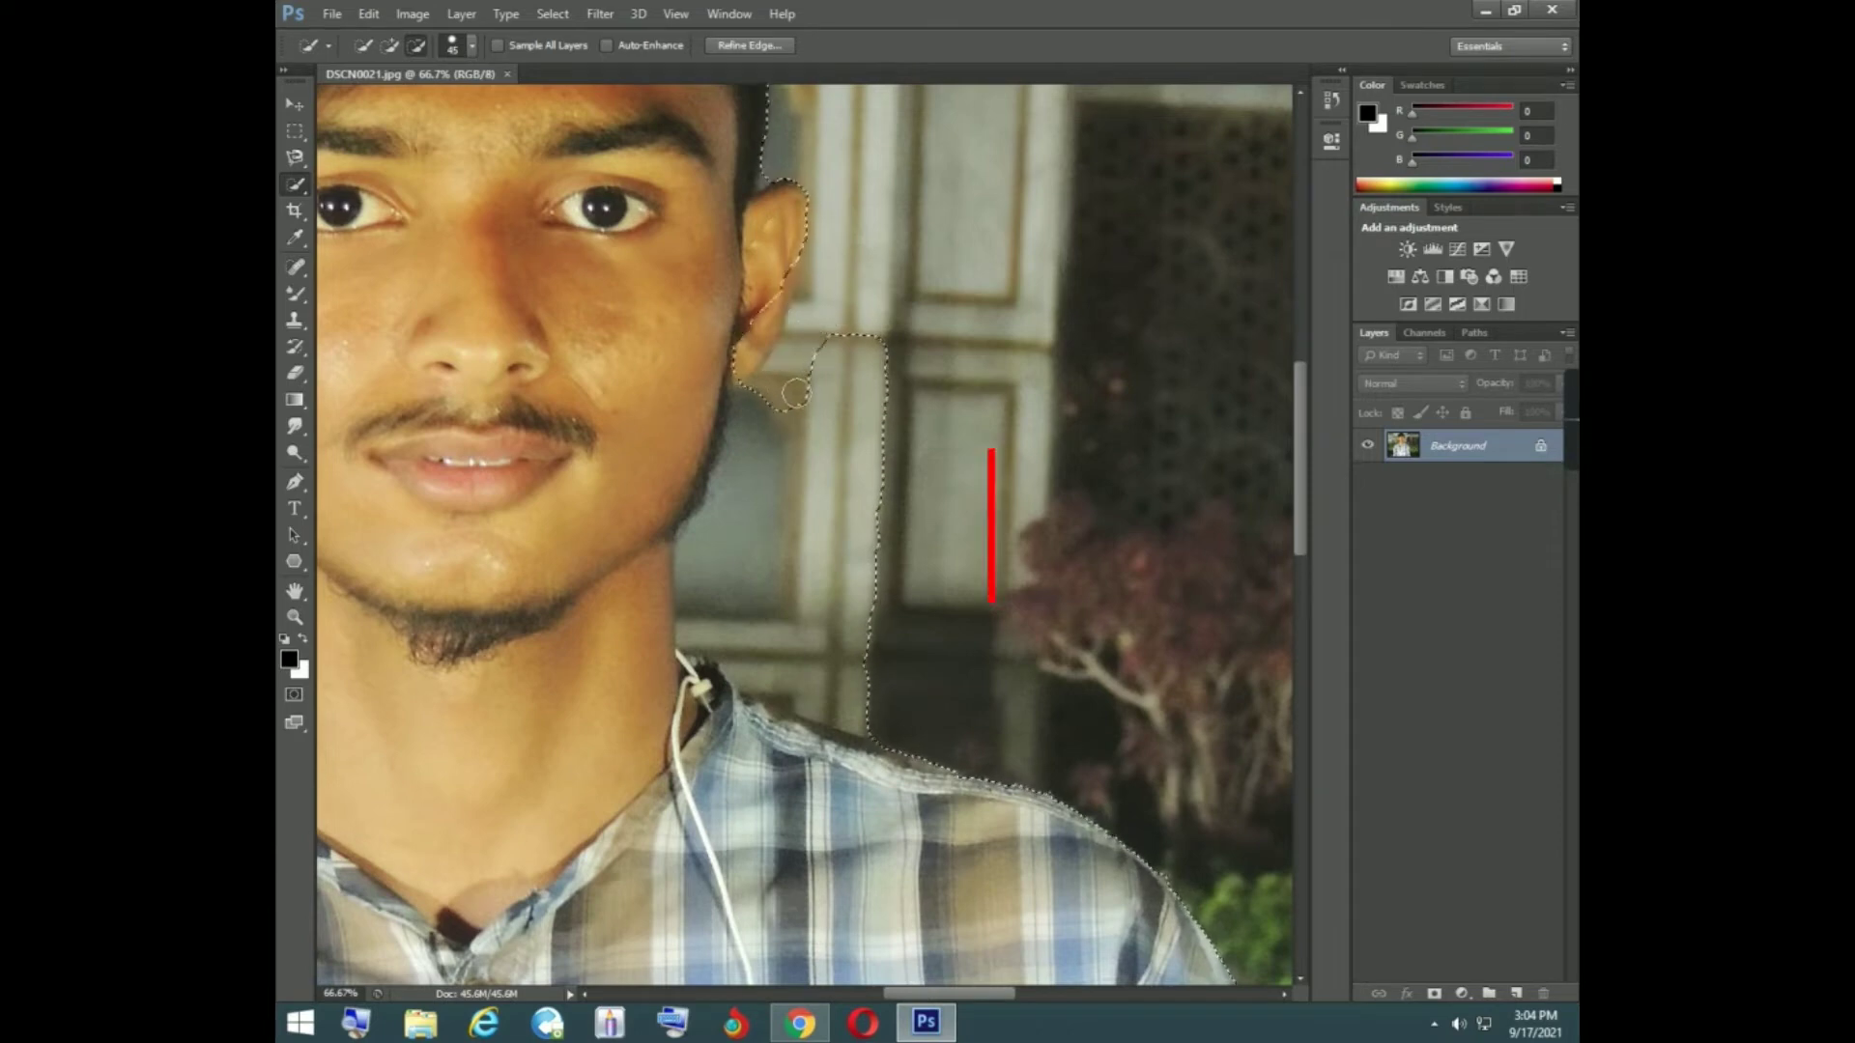
{"action": "key", "text": "ctrl+z"}
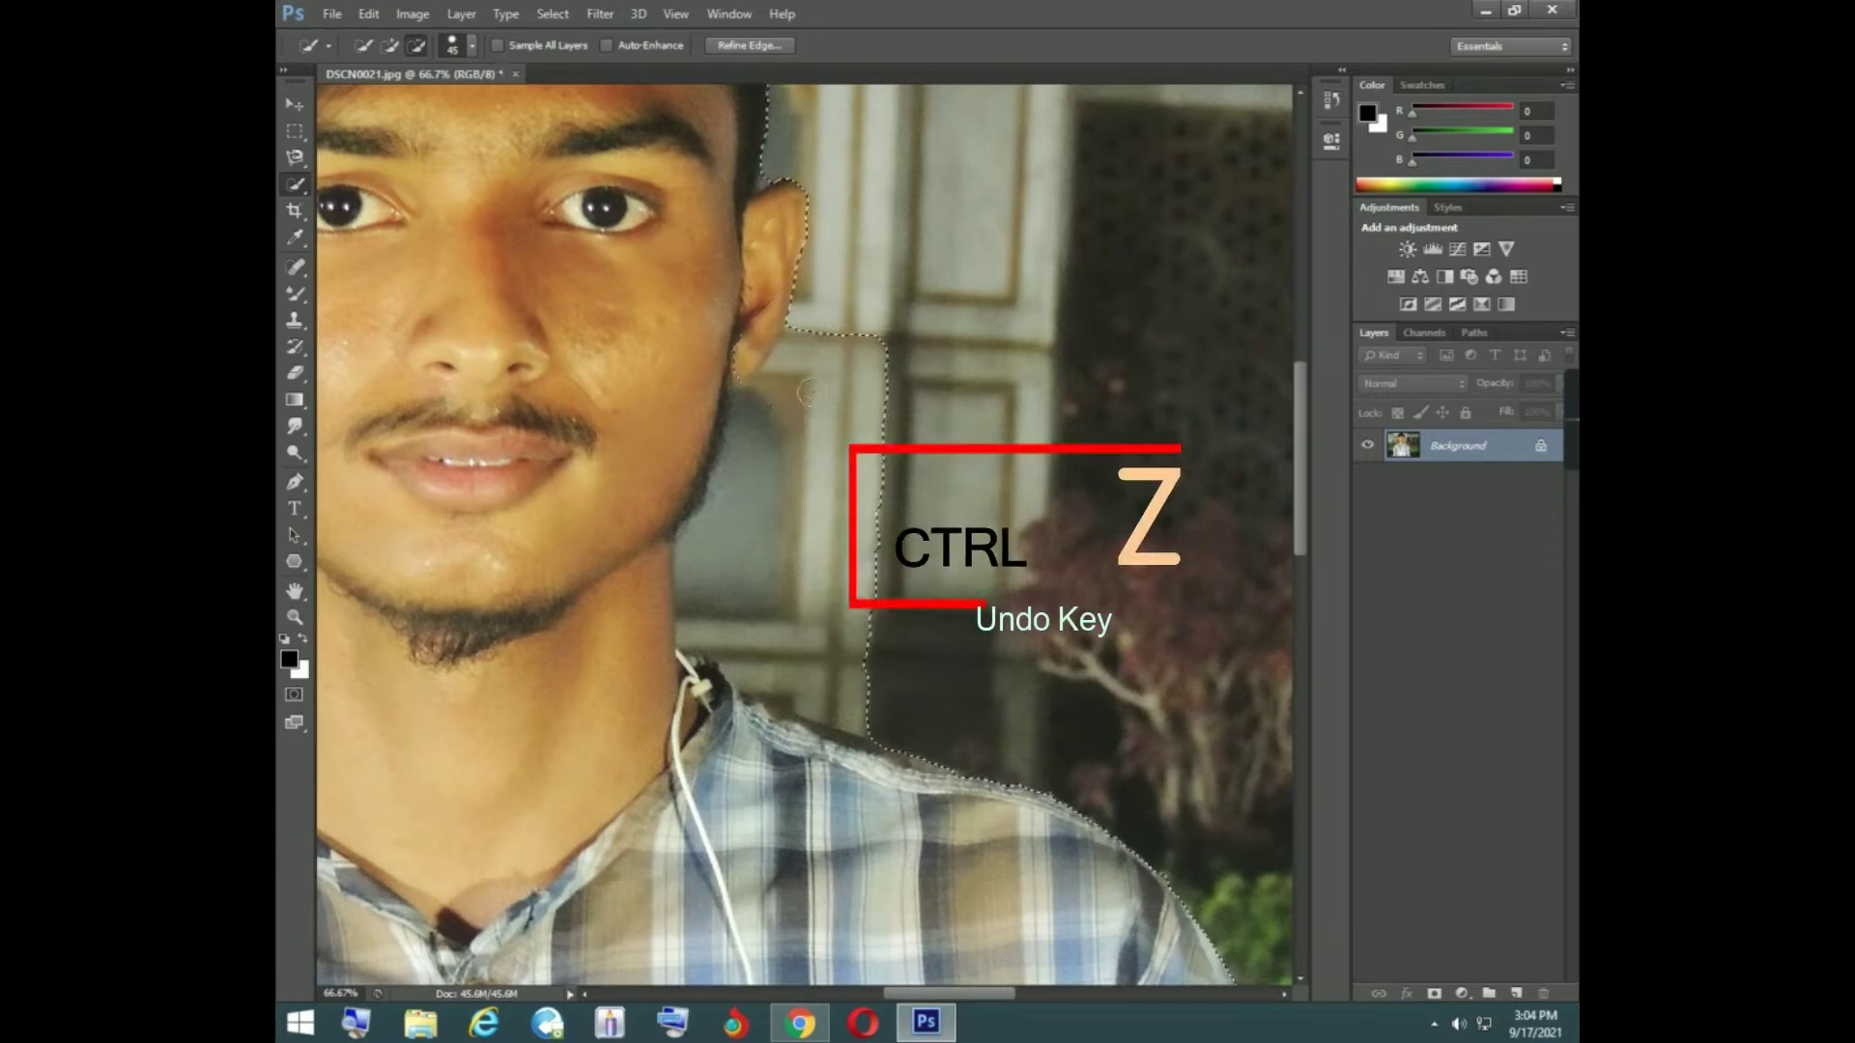
- Subtract the wall background between the ear, neck and shoulder on the photo's right from the selection
{"action": "left_click_drag", "start_coordinate": [886, 336], "coordinate": [868, 394]}
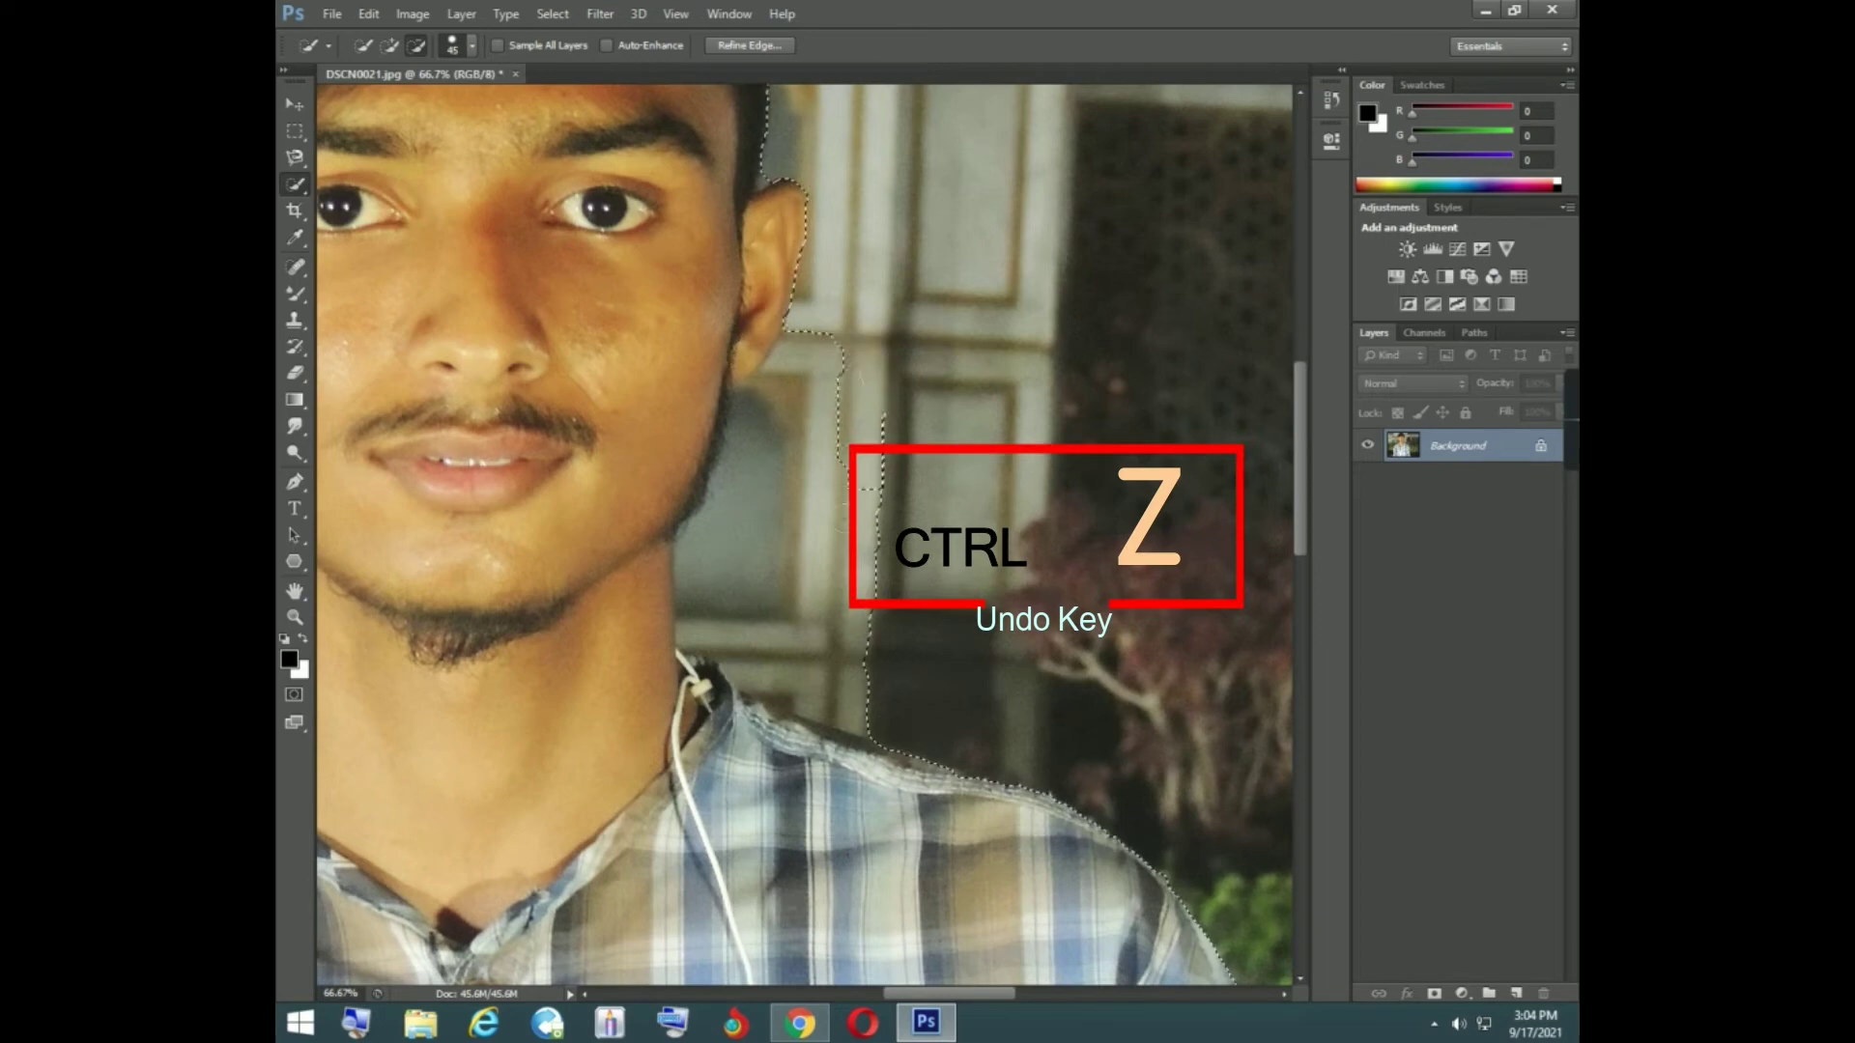
{"action": "mouse_move", "coordinate": [850, 518]}
{"action": "left_mouse_down"}
{"action": "mouse_move", "coordinate": [837, 655]}
{"action": "mouse_move", "coordinate": [790, 616]}
{"action": "mouse_move", "coordinate": [763, 639]}
{"action": "mouse_move", "coordinate": [721, 536]}
{"action": "left_mouse_up"}
{"action": "mouse_move", "coordinate": [823, 681]}
{"action": "left_mouse_down"}
{"action": "mouse_move", "coordinate": [873, 694]}
{"action": "mouse_move", "coordinate": [867, 709]}
{"action": "mouse_move", "coordinate": [771, 699]}
{"action": "left_mouse_up"}
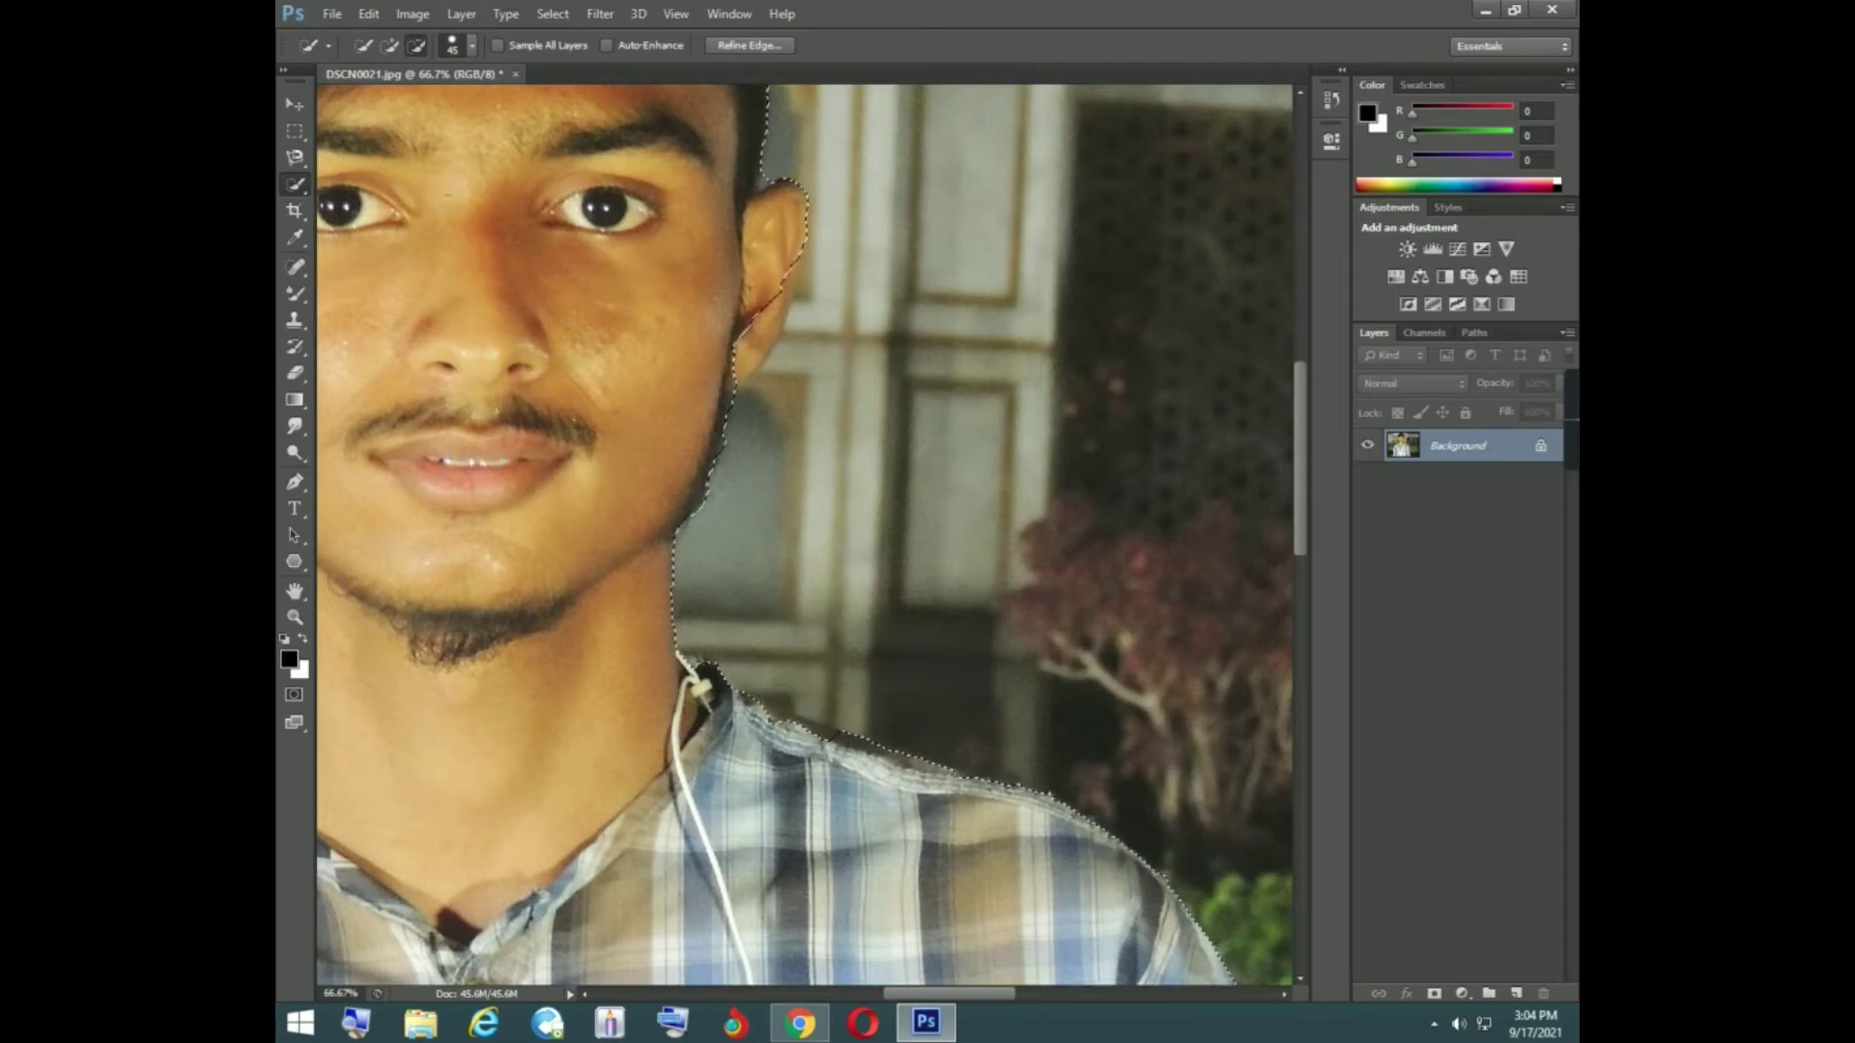
- Add the lower part of the ear on the photo's right back to the selection
{"action": "left_click", "coordinate": [389, 48]}
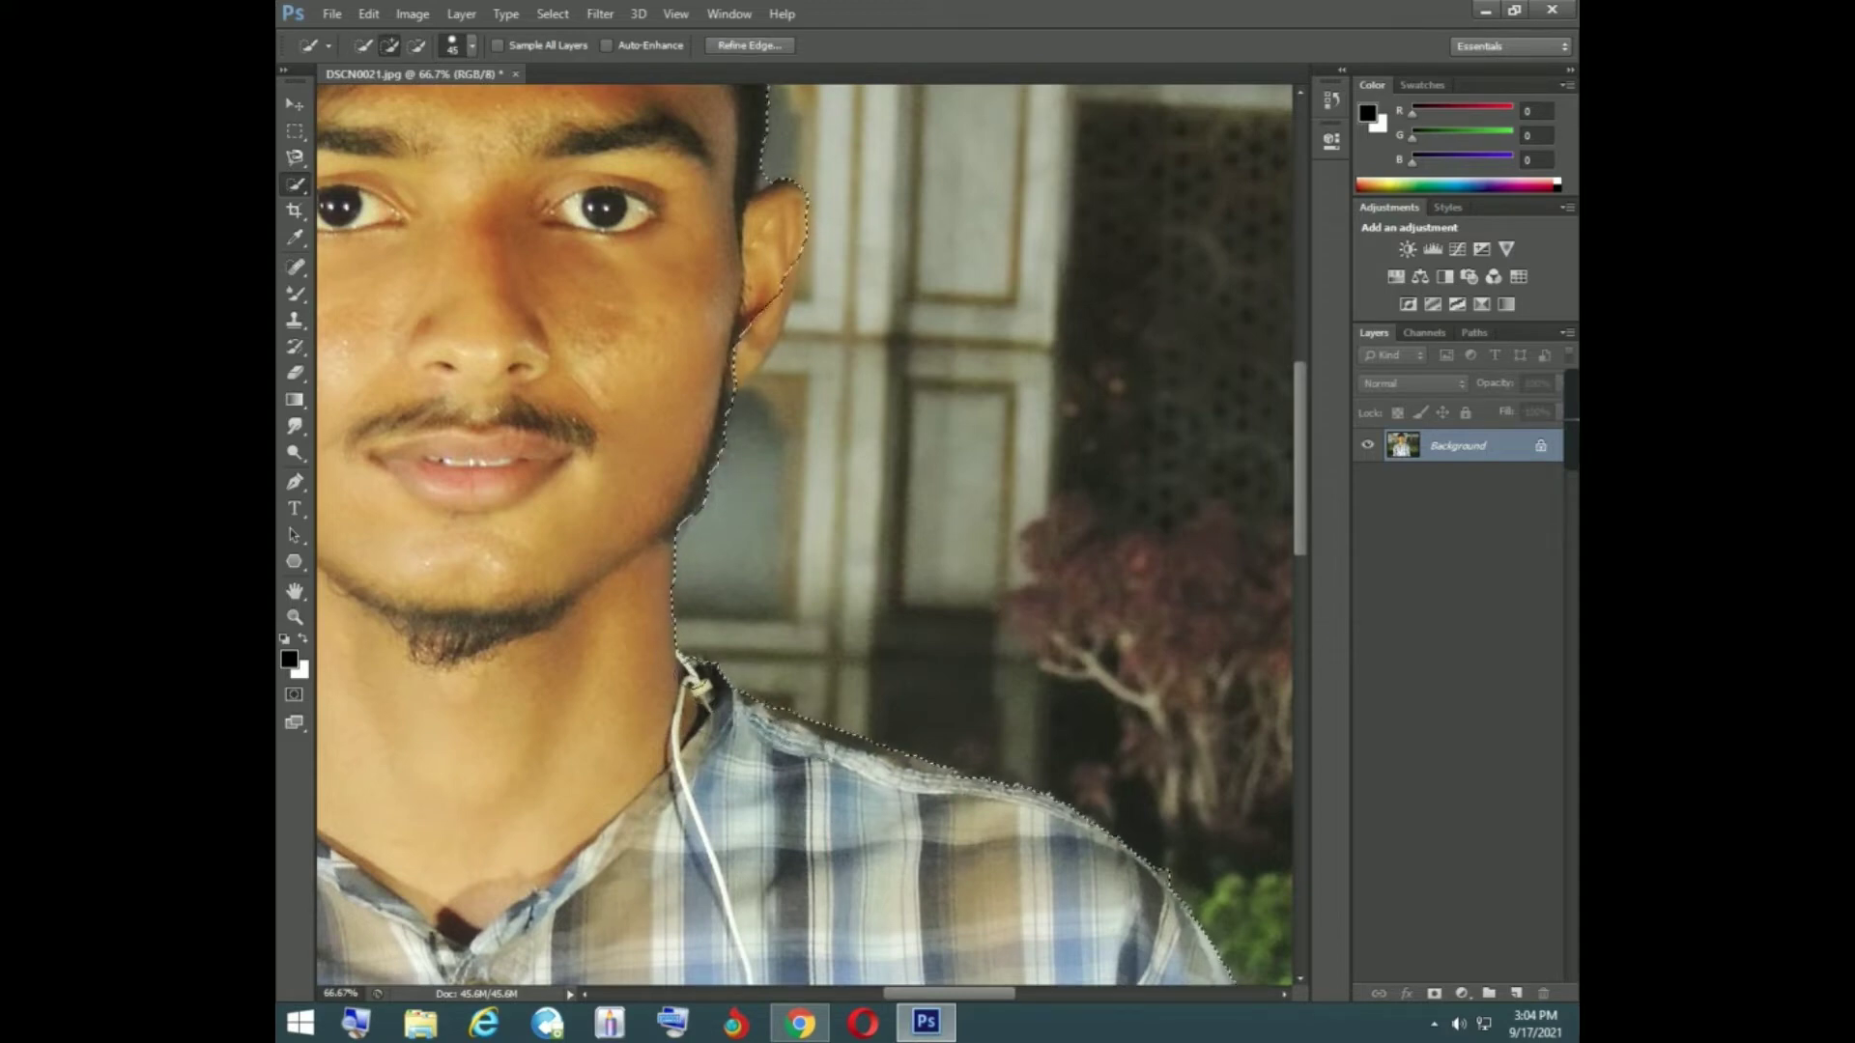
{"action": "scroll", "coordinate": [658, 662], "scroll_direction": "up", "scroll_amount": 2}
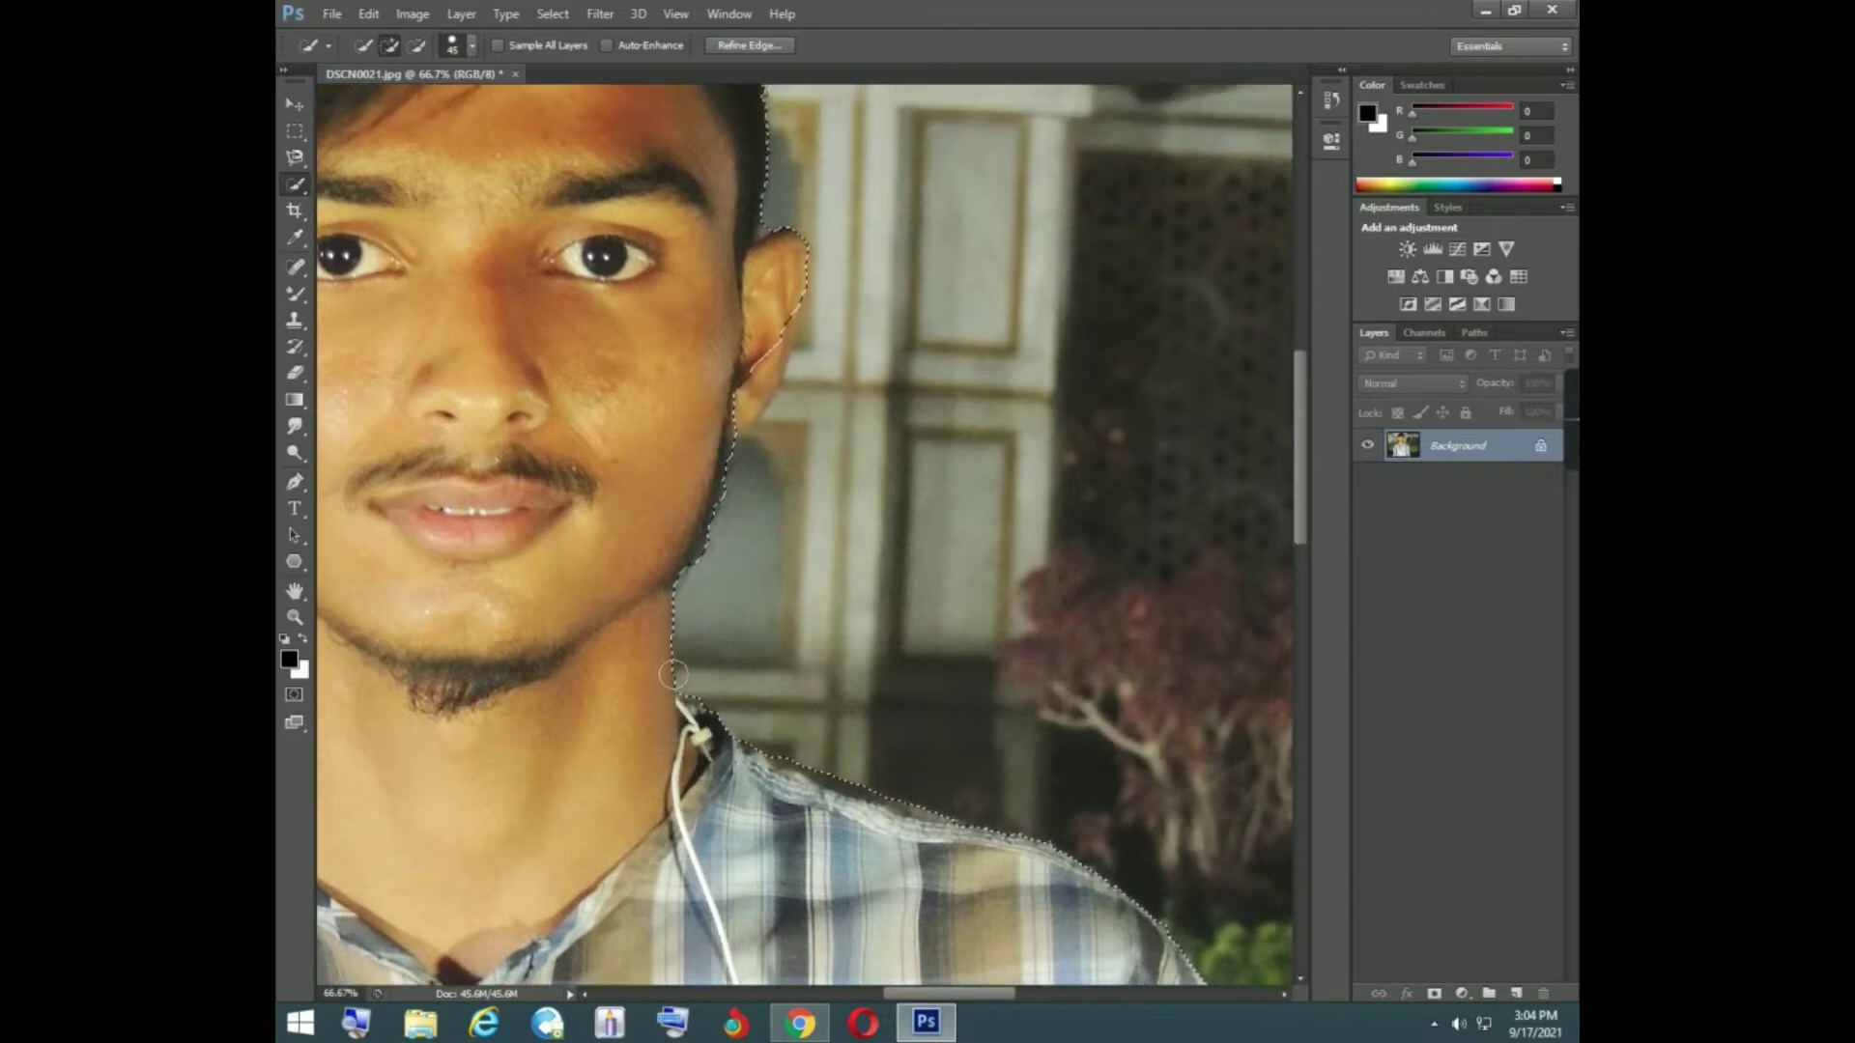
{"action": "scroll", "coordinate": [658, 661], "scroll_direction": "up", "scroll_amount": 2}
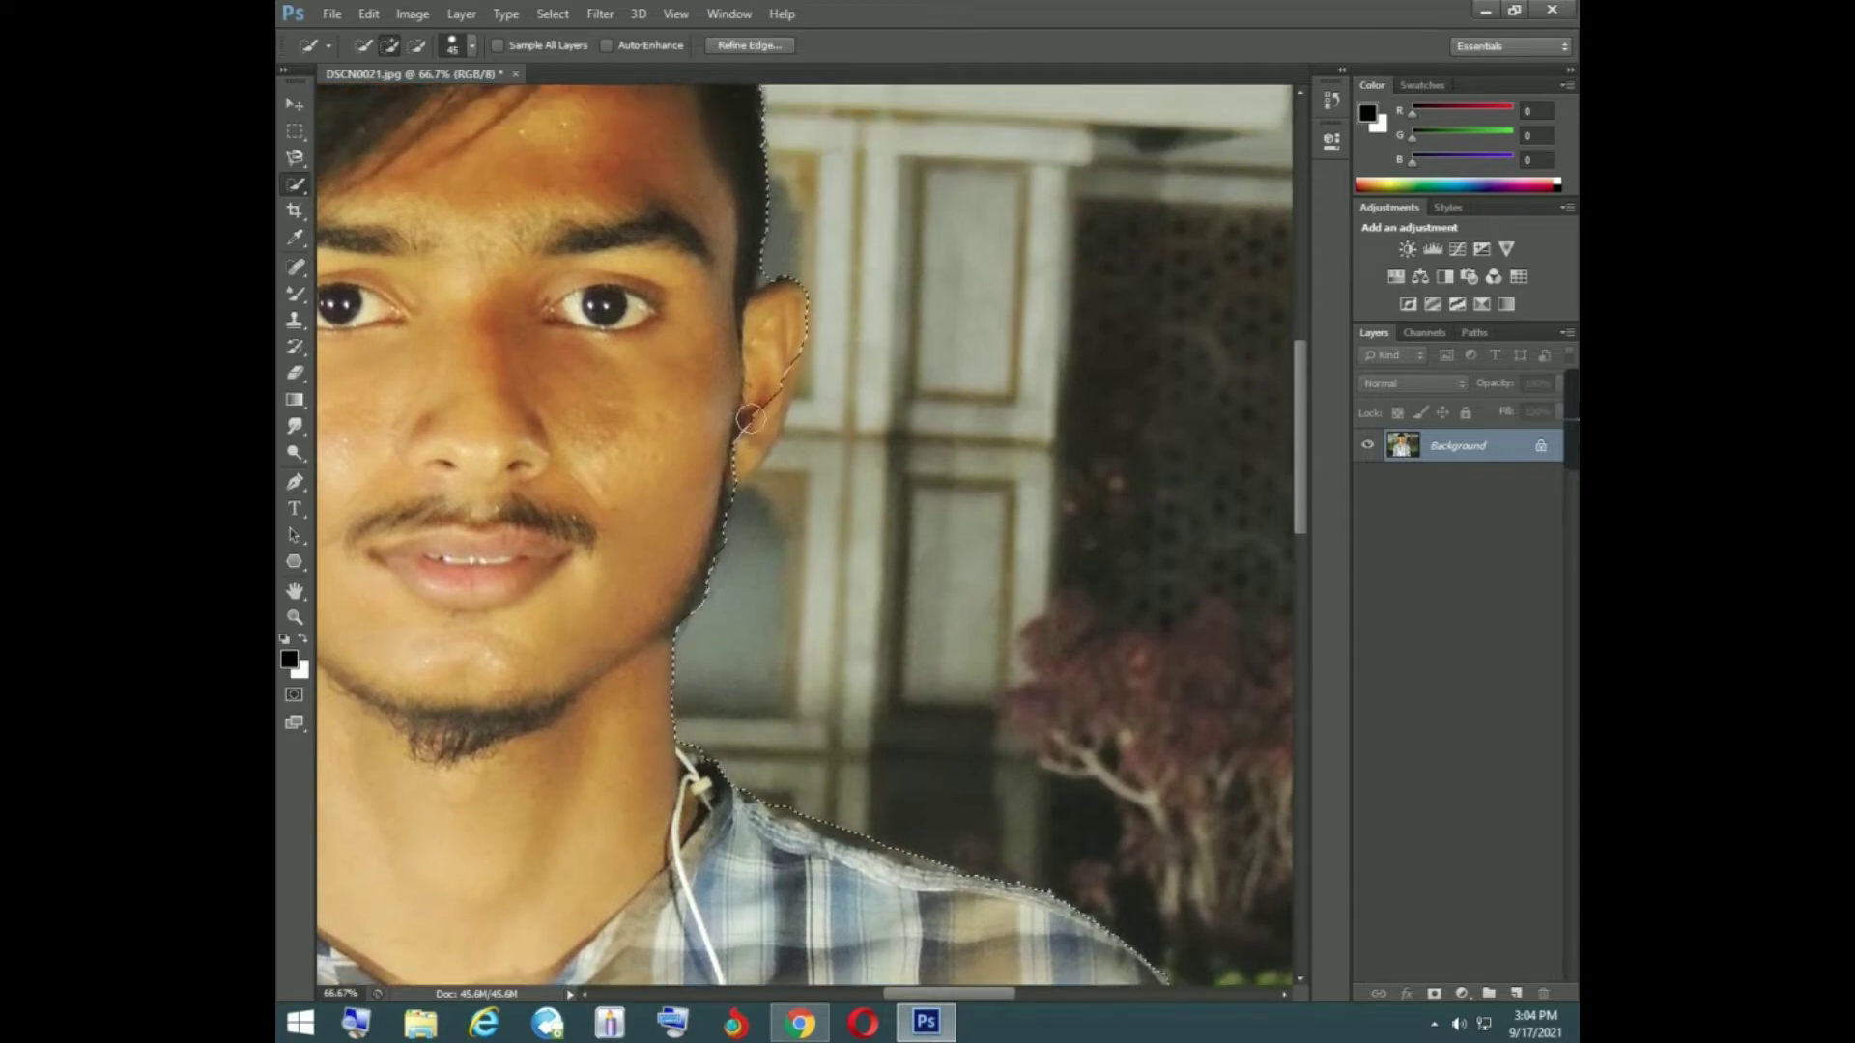
{"action": "left_click", "coordinate": [773, 379]}
{"action": "left_click", "coordinate": [774, 380]}
- Try to extend the selection at the shirt collar beside the neck on the photo's left, and undo the change
{"action": "scroll", "coordinate": [717, 504], "scroll_direction": "up", "scroll_amount": 1}
{"action": "scroll", "coordinate": [717, 504], "scroll_direction": "up", "scroll_amount": 4}
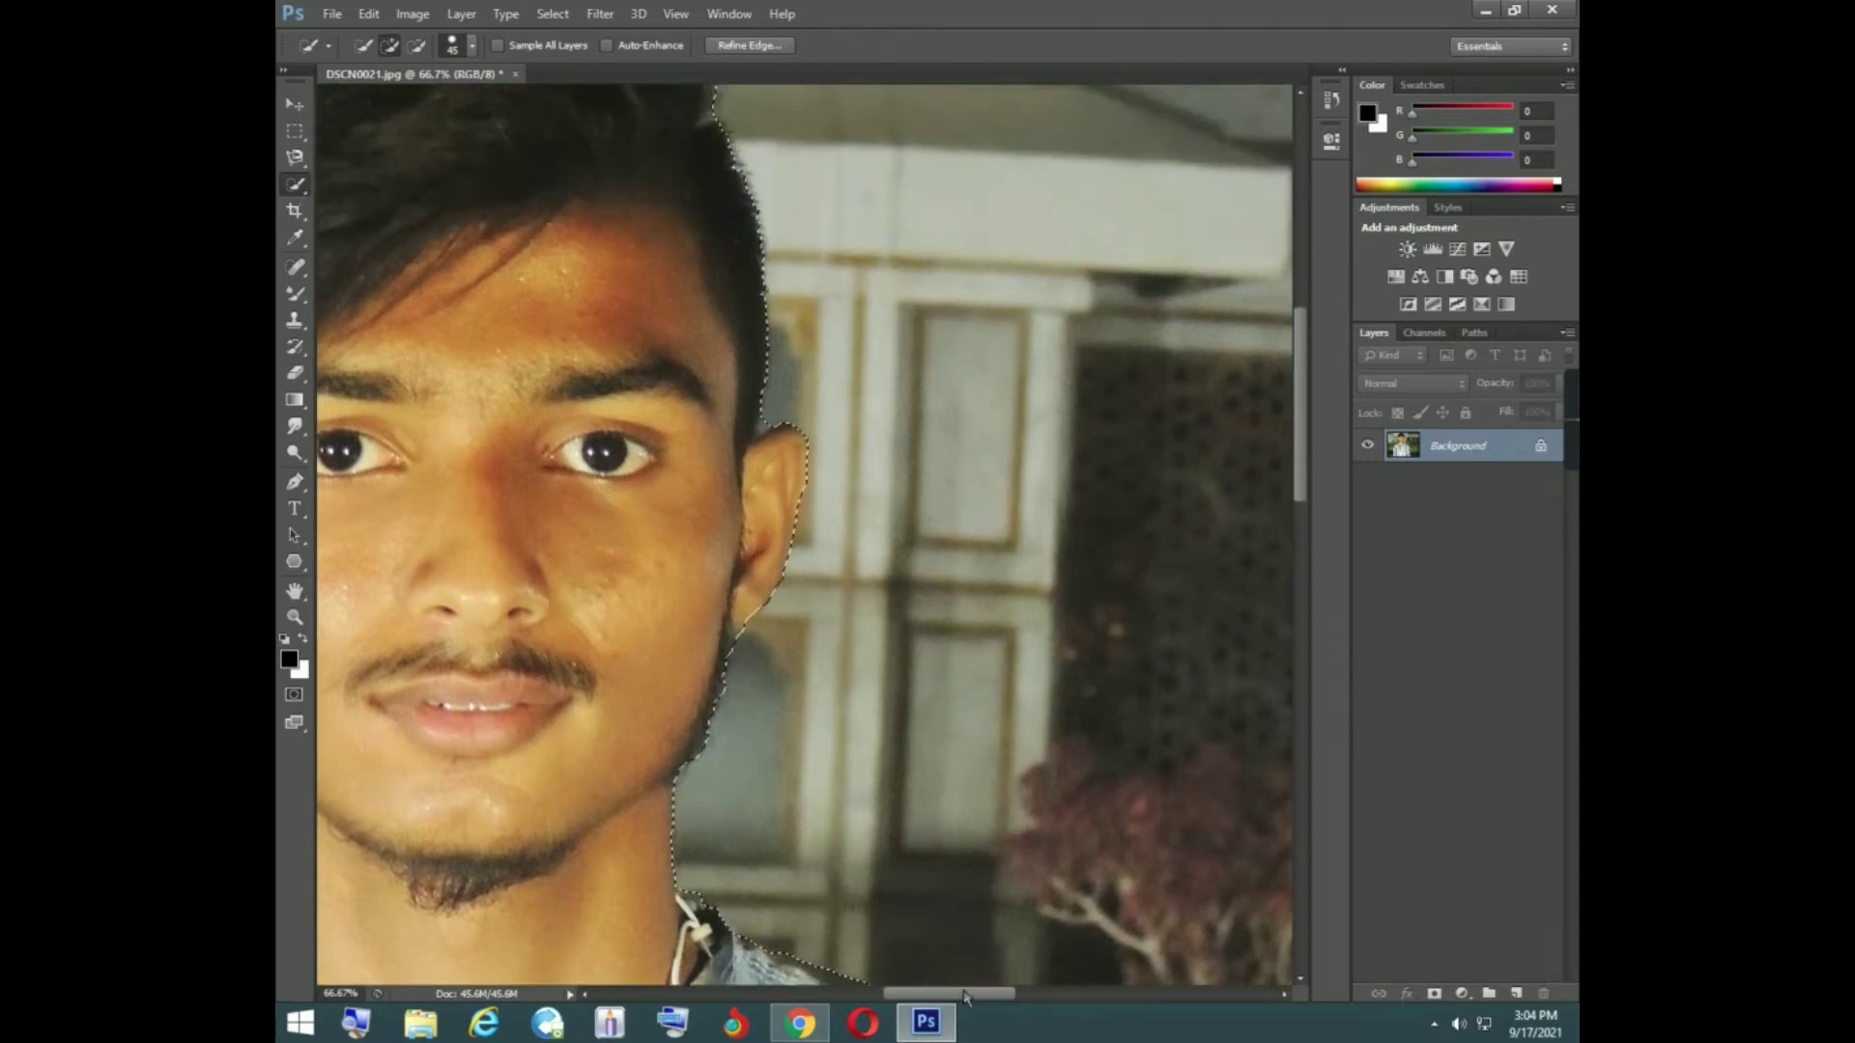
{"action": "left_click_drag", "start_coordinate": [962, 993], "coordinate": [898, 1008]}
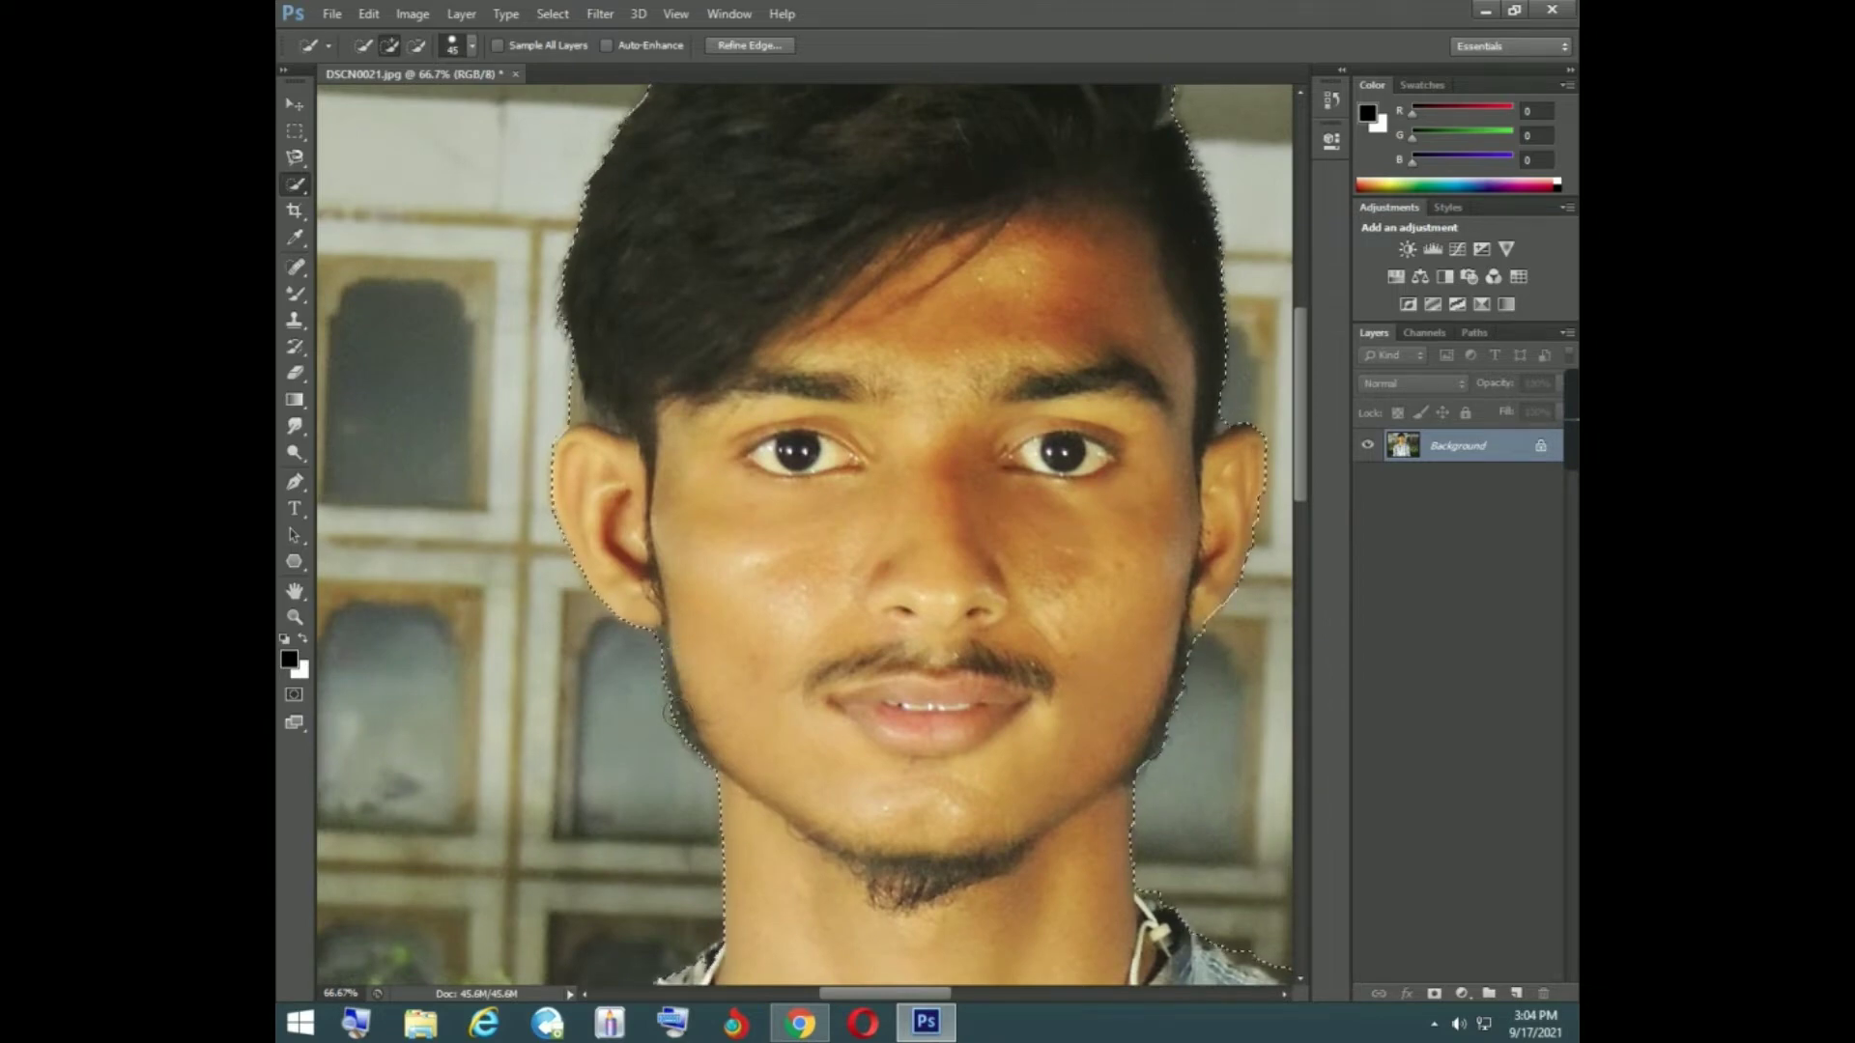
{"action": "scroll", "coordinate": [742, 881], "scroll_direction": "down", "scroll_amount": 1}
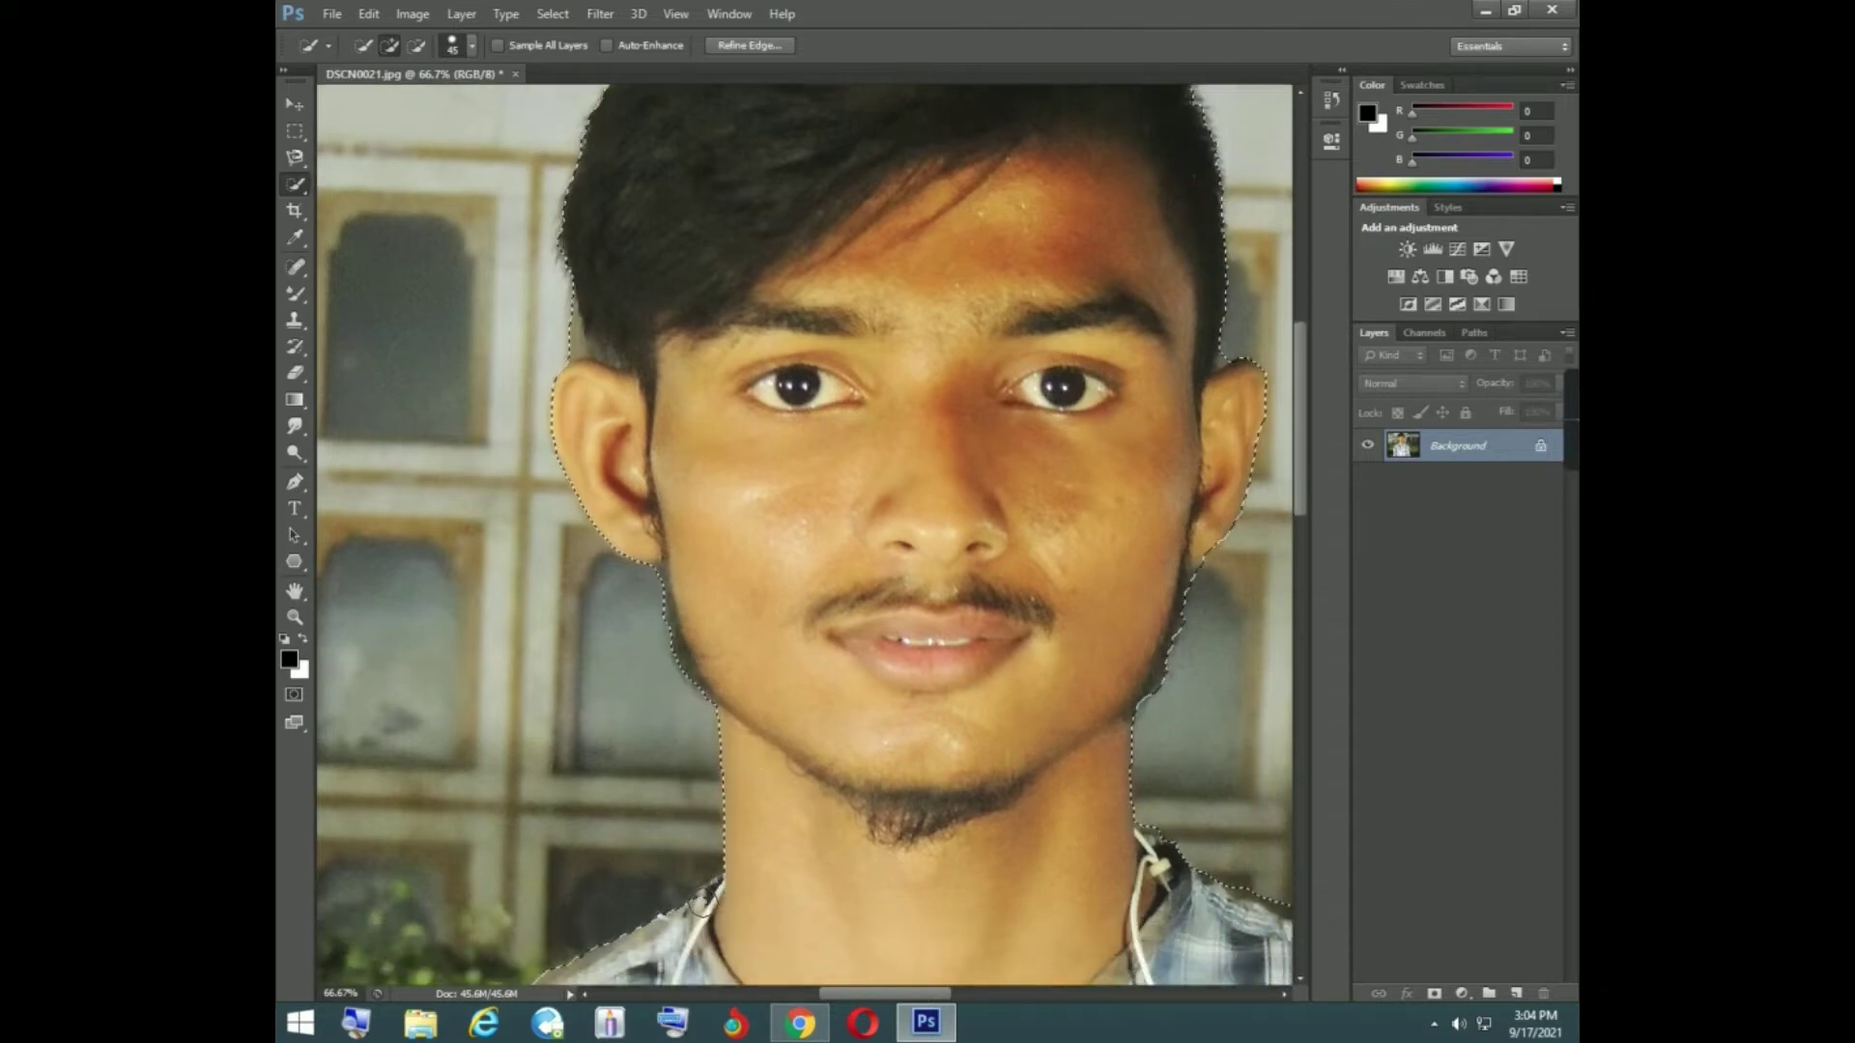
{"action": "left_click", "coordinate": [714, 902]}
{"action": "key", "text": "ctrl+z"}
- Examine the selection outline along the shoulder, sleeve, bottom edge, ear and hair on the photo's left
{"action": "scroll", "coordinate": [720, 894], "scroll_direction": "down", "scroll_amount": 4}
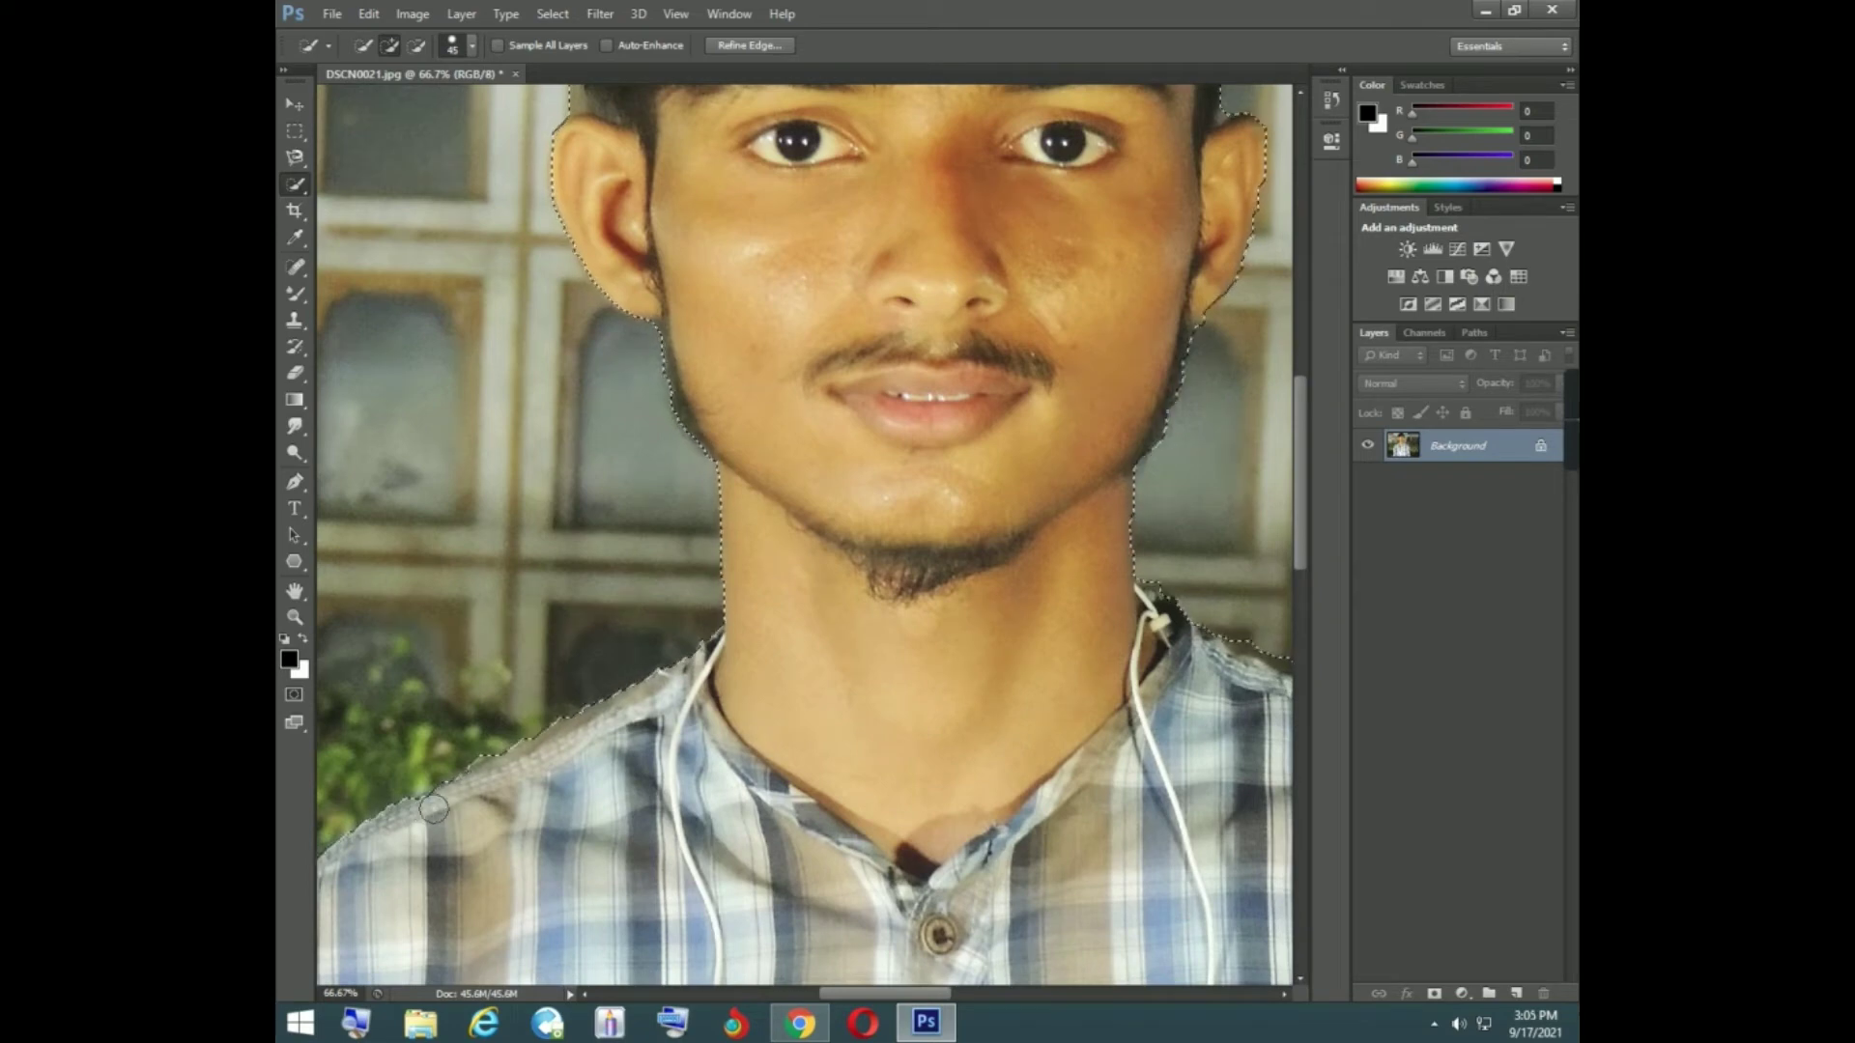
{"action": "scroll", "coordinate": [476, 799], "scroll_direction": "down", "scroll_amount": 3}
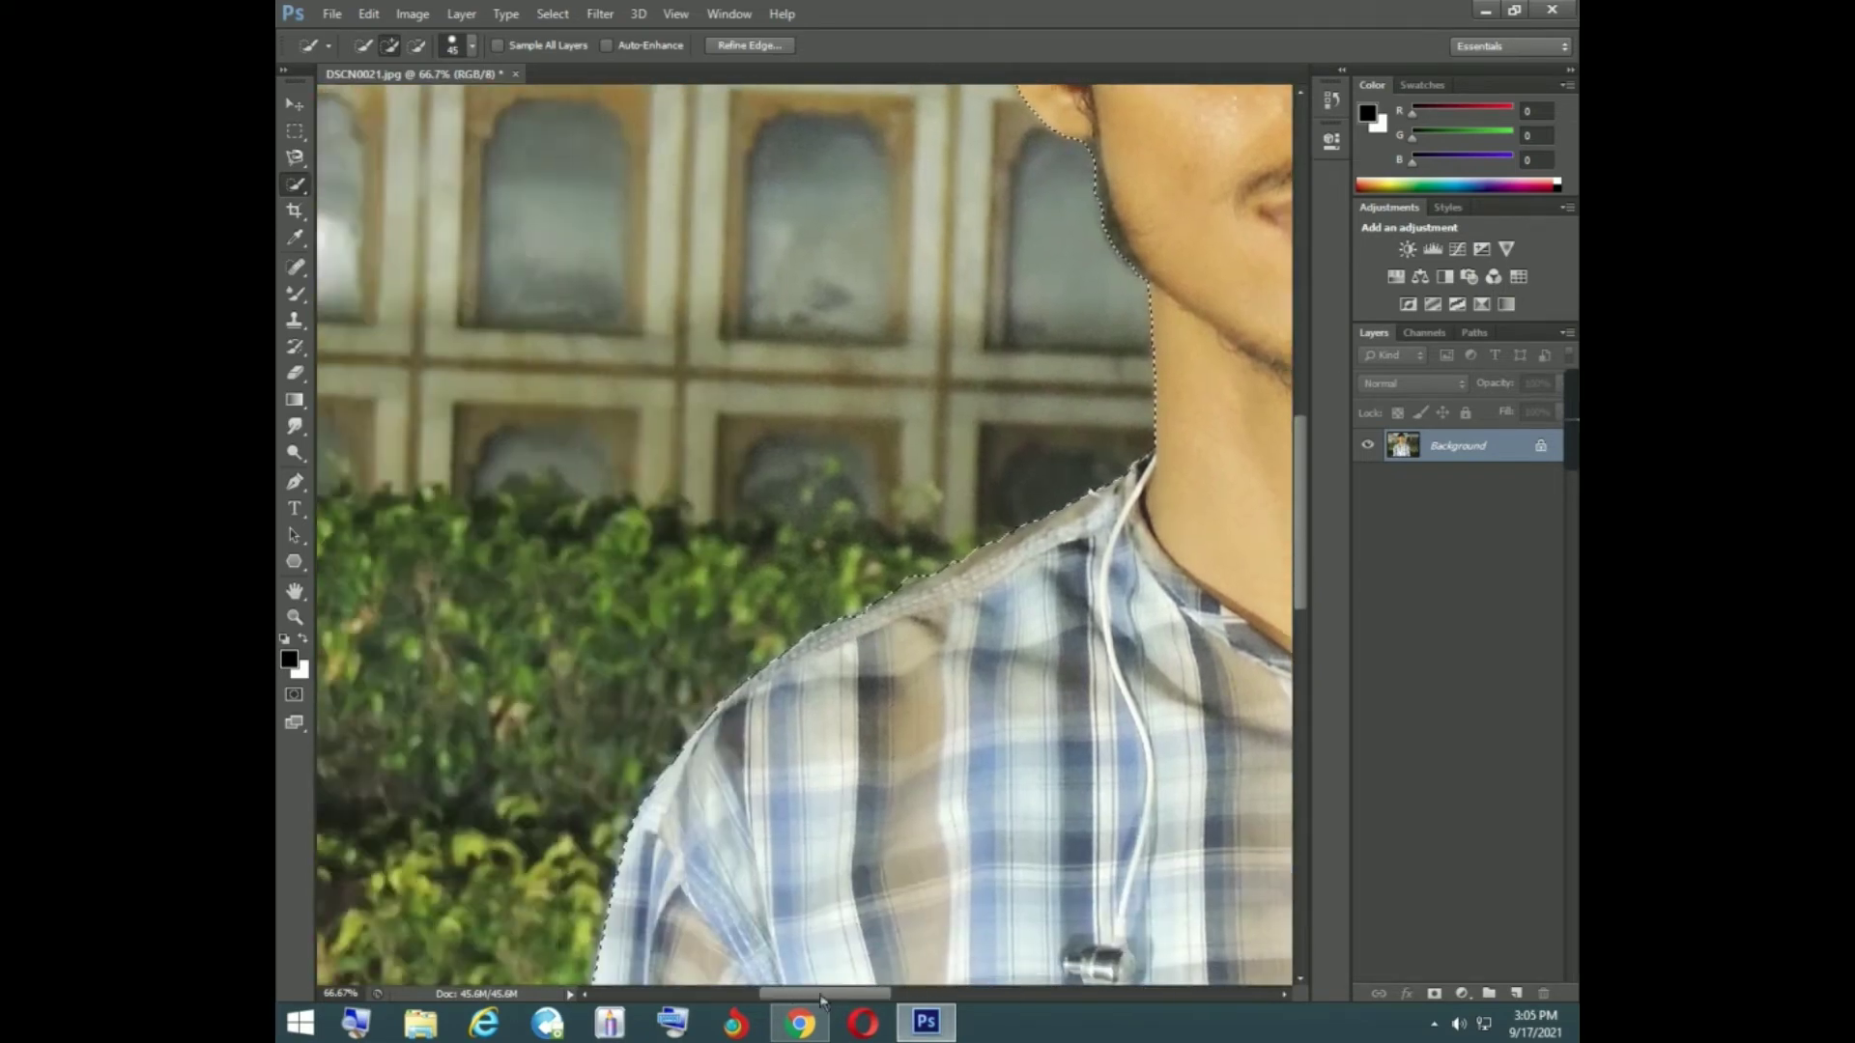
{"action": "scroll", "coordinate": [618, 852], "scroll_direction": "left", "scroll_amount": 7}
{"action": "scroll", "coordinate": [744, 856], "scroll_direction": "down", "scroll_amount": 10}
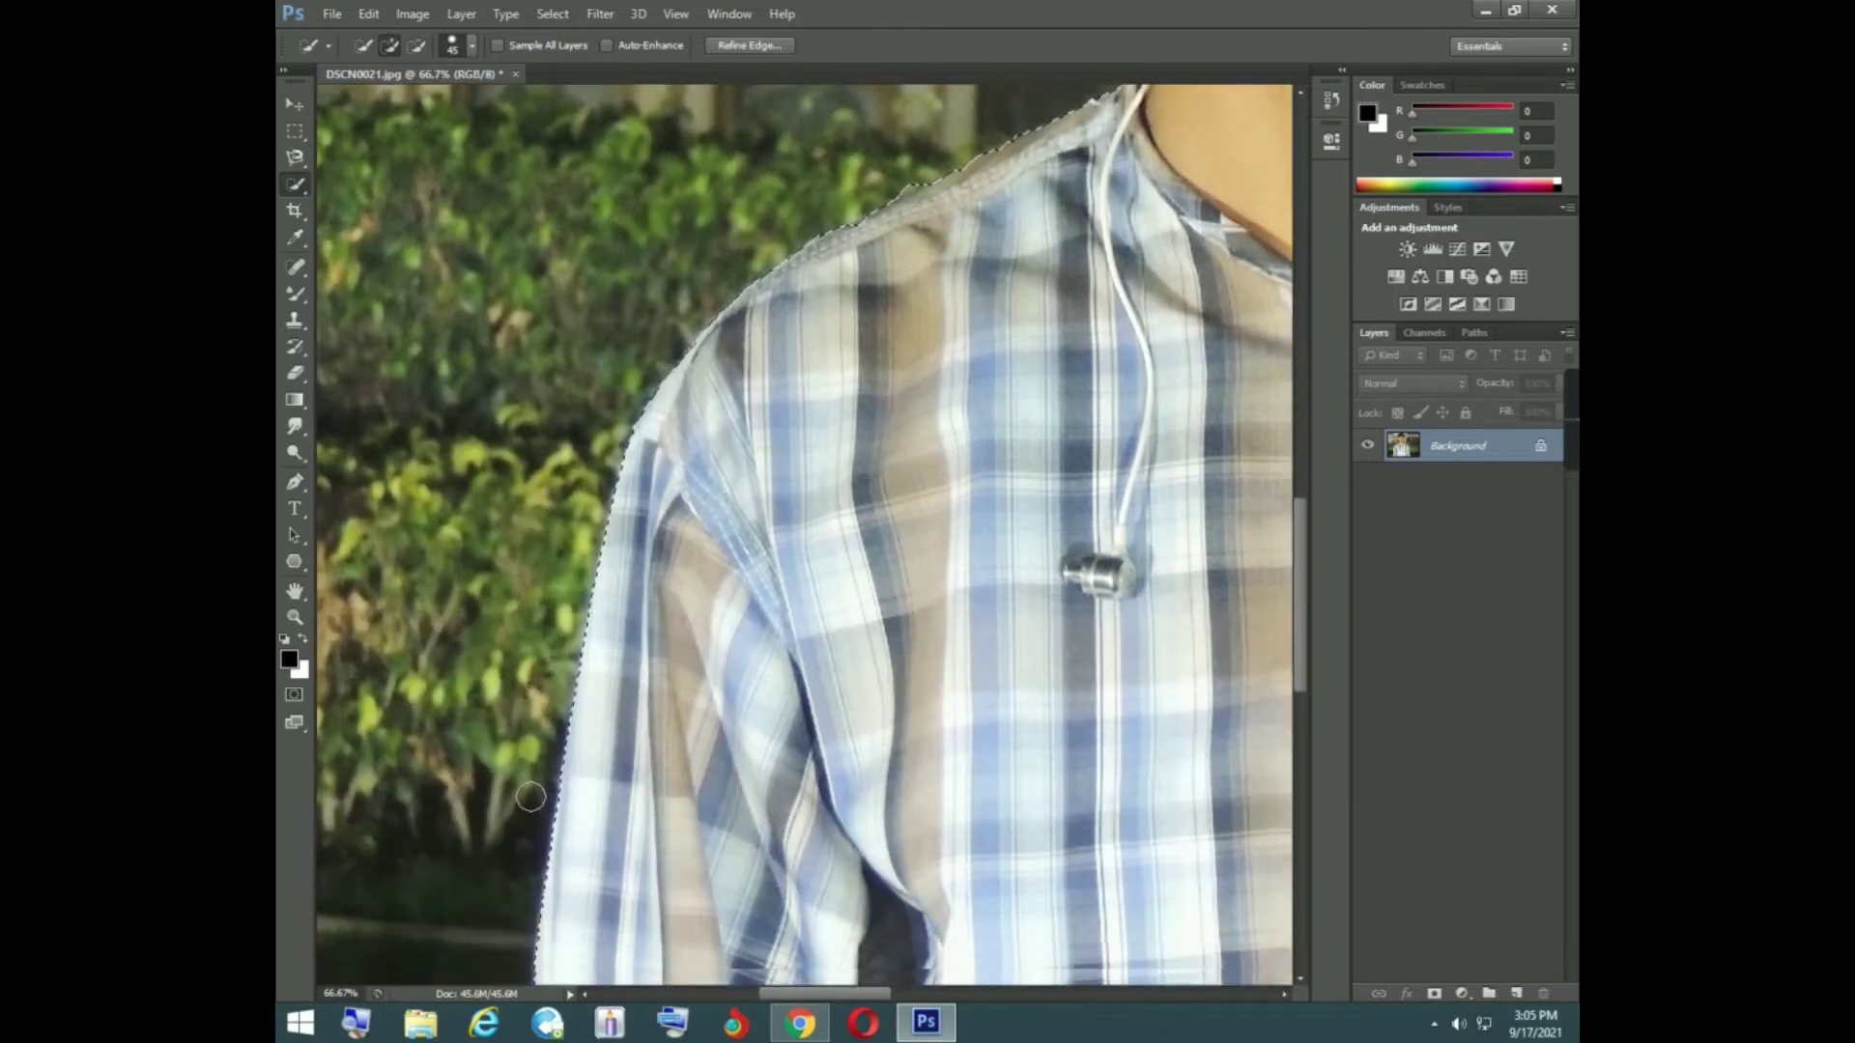
{"action": "scroll", "coordinate": [512, 826], "scroll_direction": "down", "scroll_amount": 5}
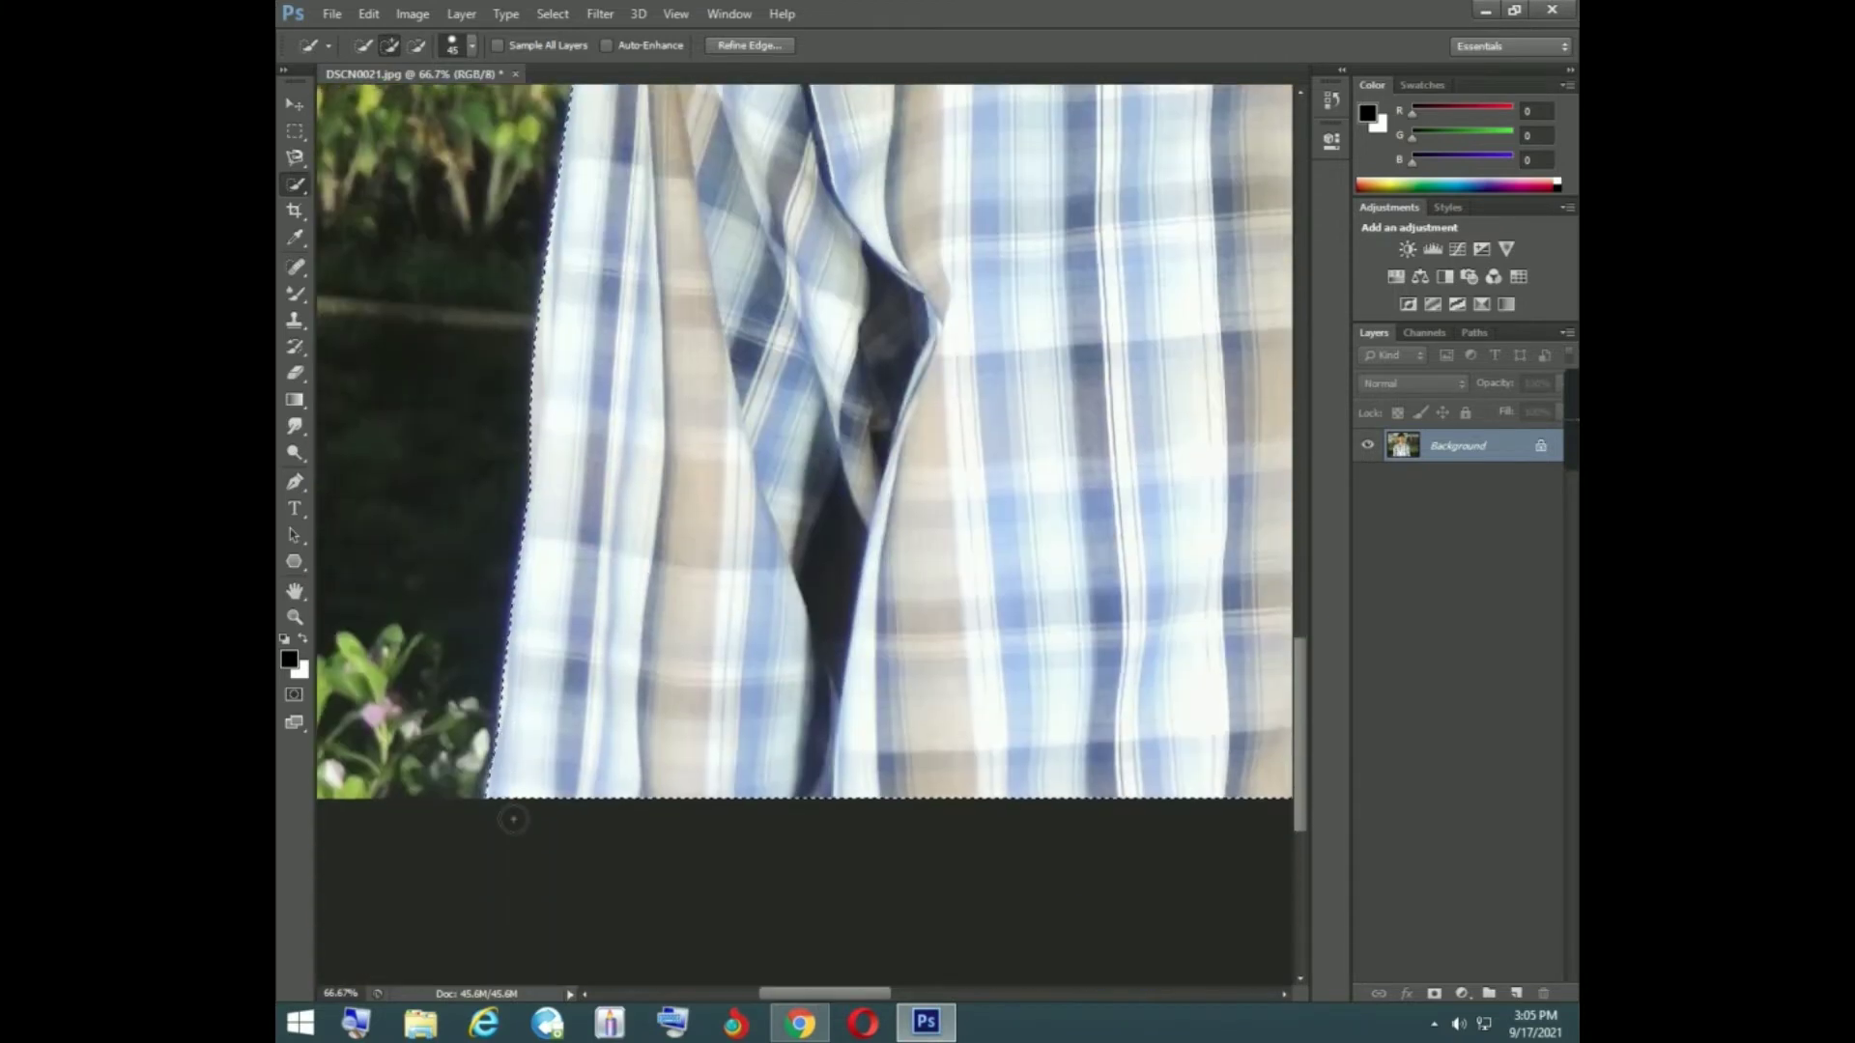
{"action": "scroll", "coordinate": [1067, 628], "scroll_direction": "up", "scroll_amount": 13}
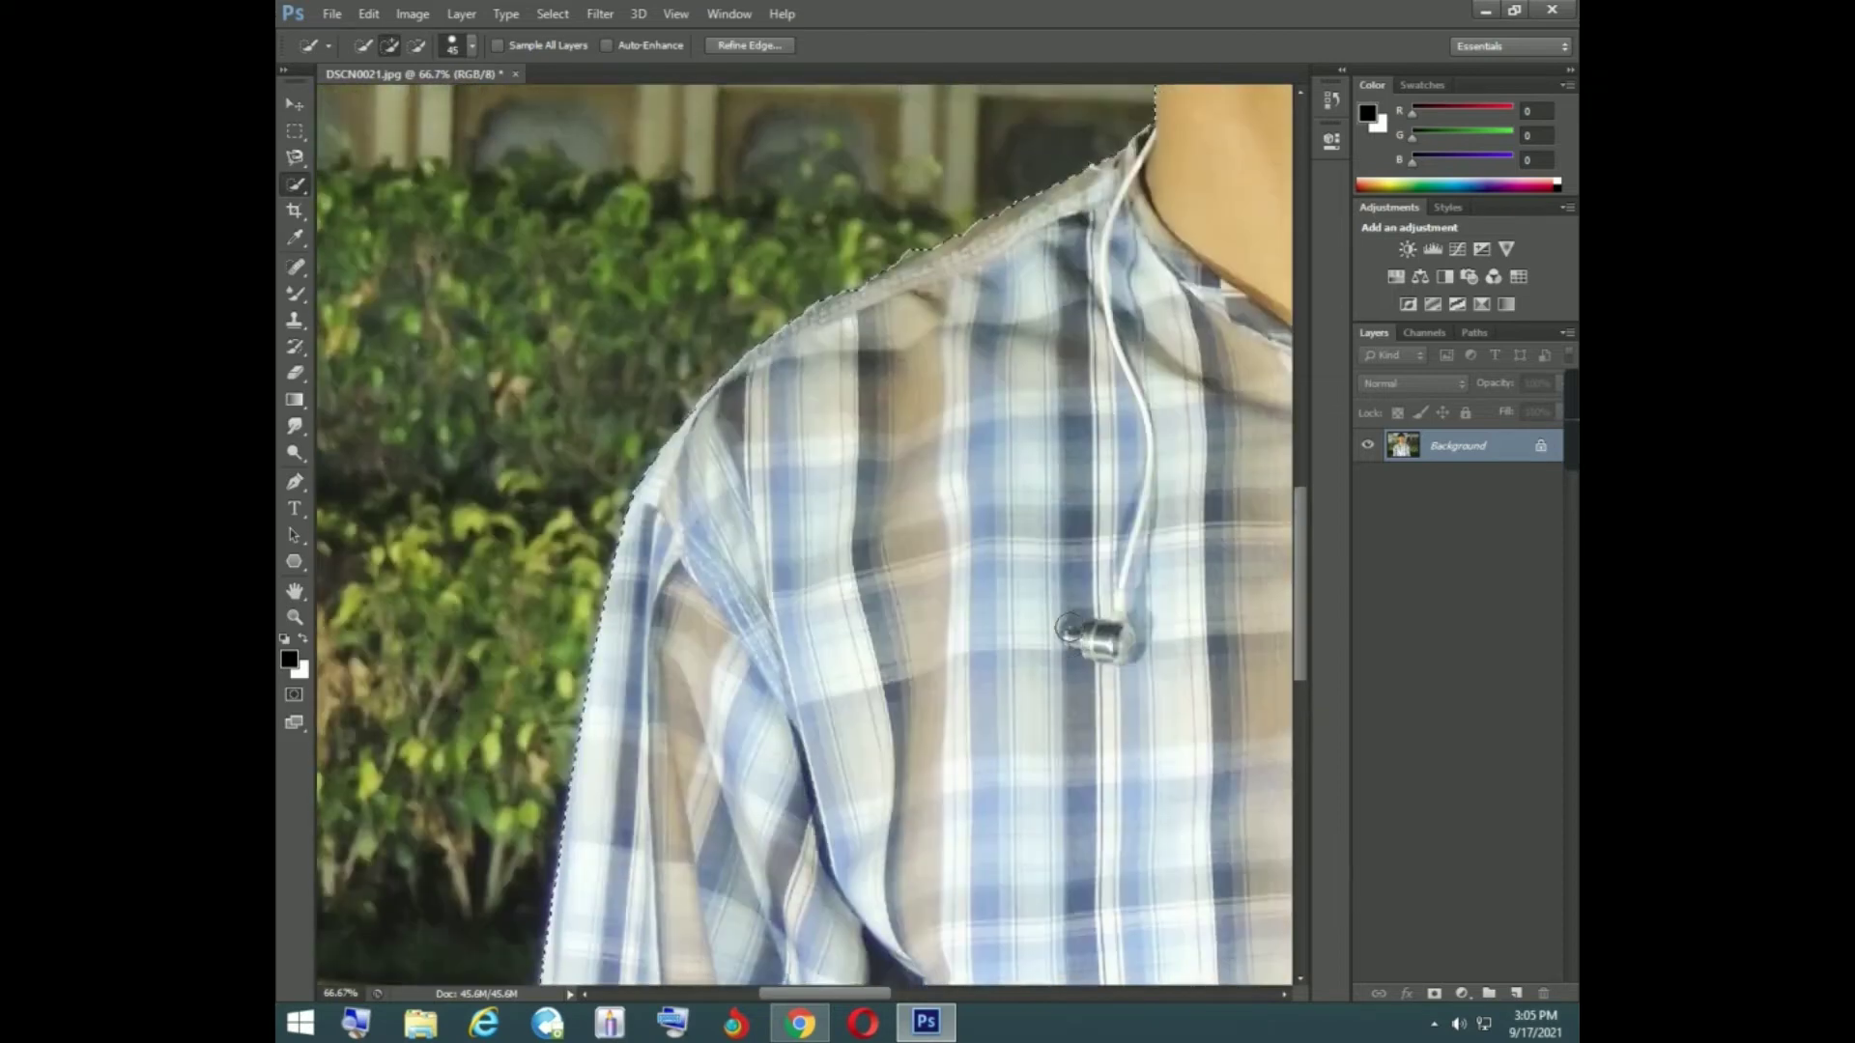
{"action": "scroll", "coordinate": [1072, 626], "scroll_direction": "up", "scroll_amount": 7}
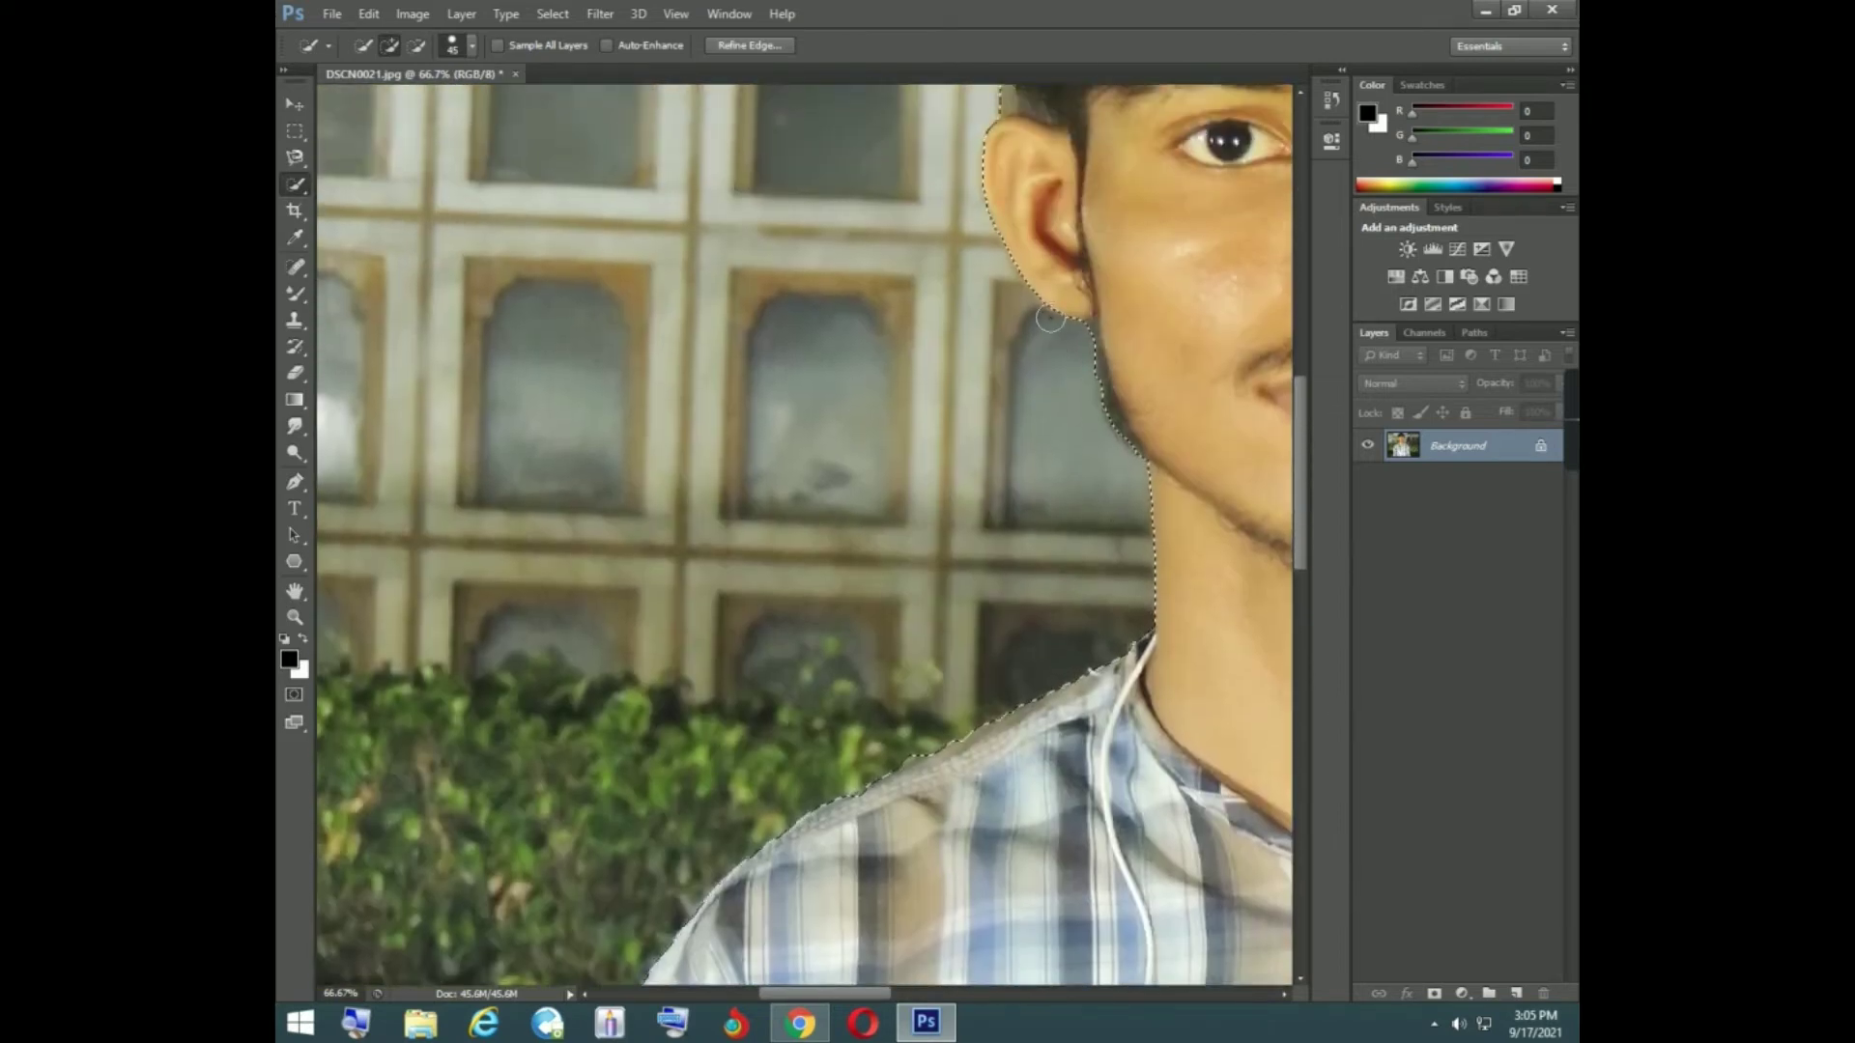
{"action": "scroll", "coordinate": [1045, 319], "scroll_direction": "up", "scroll_amount": 3}
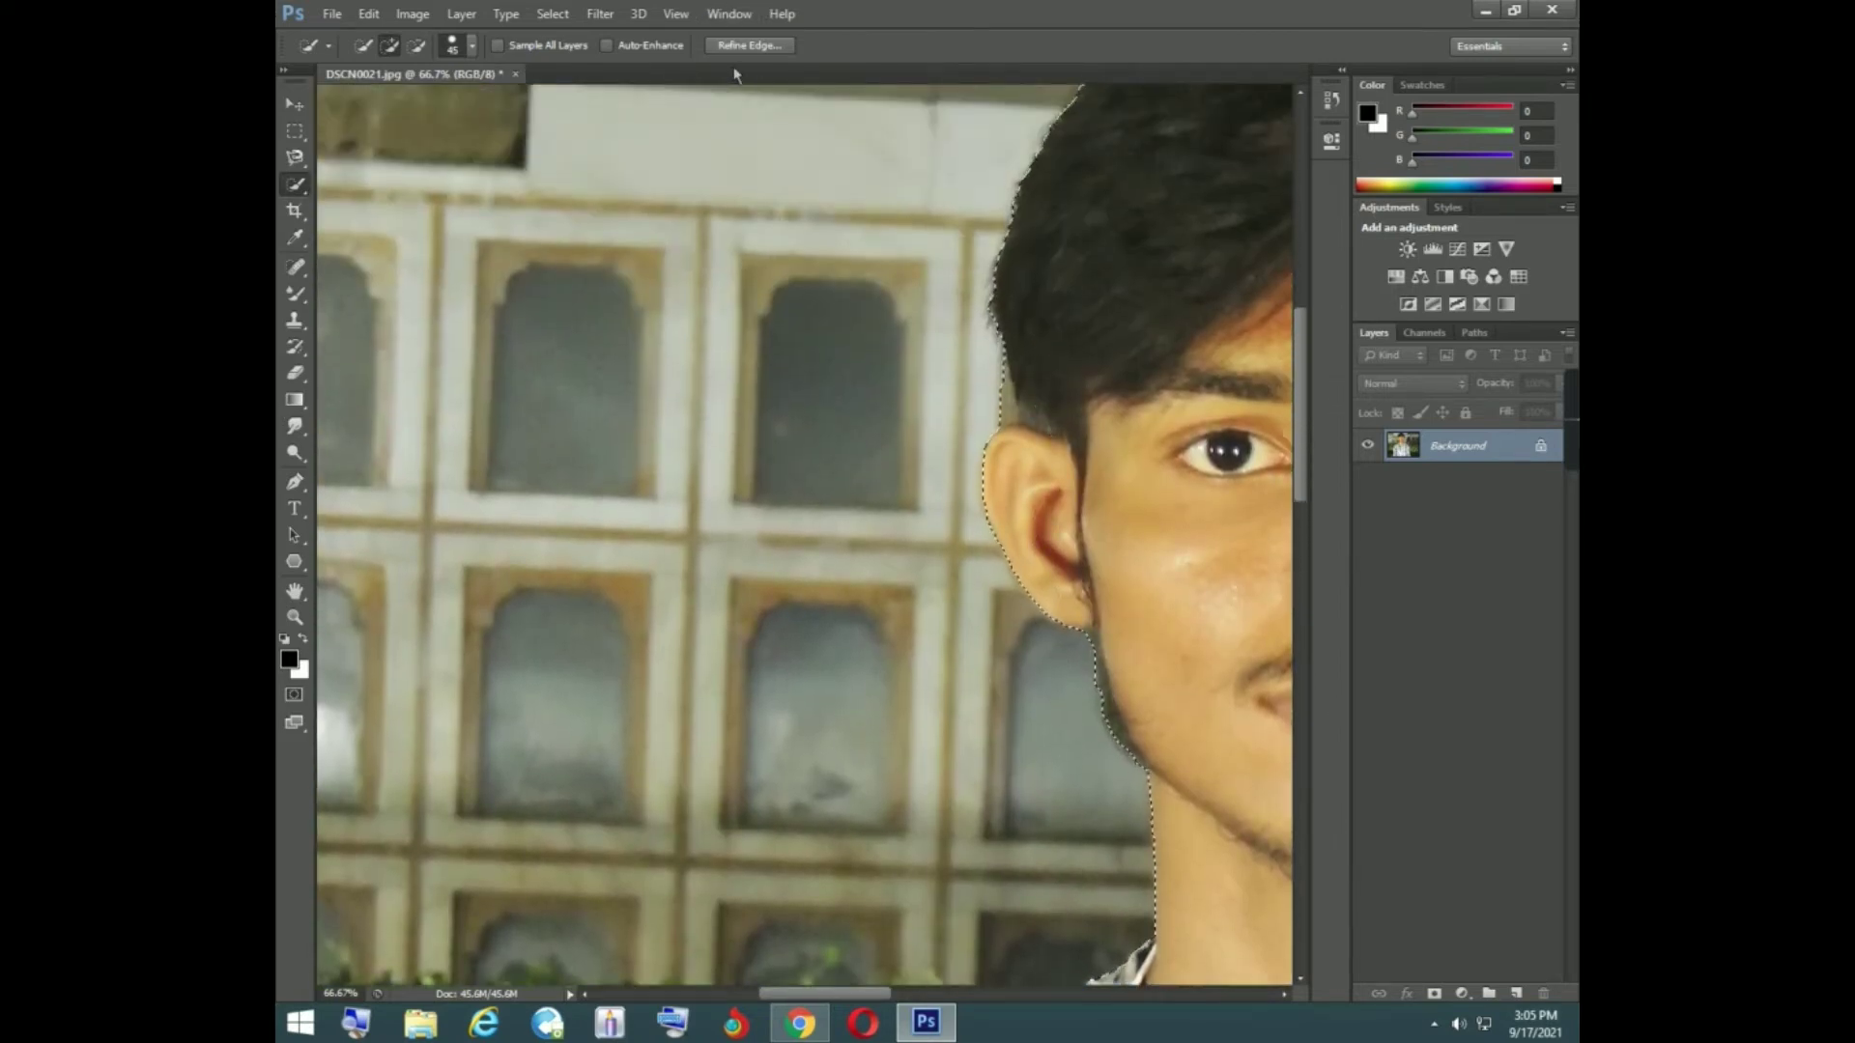
- Open Refine Edge for the selection, touch up the hair edge once, and set the edge detection radius to 2.0 px
{"action": "left_click", "coordinate": [742, 45]}
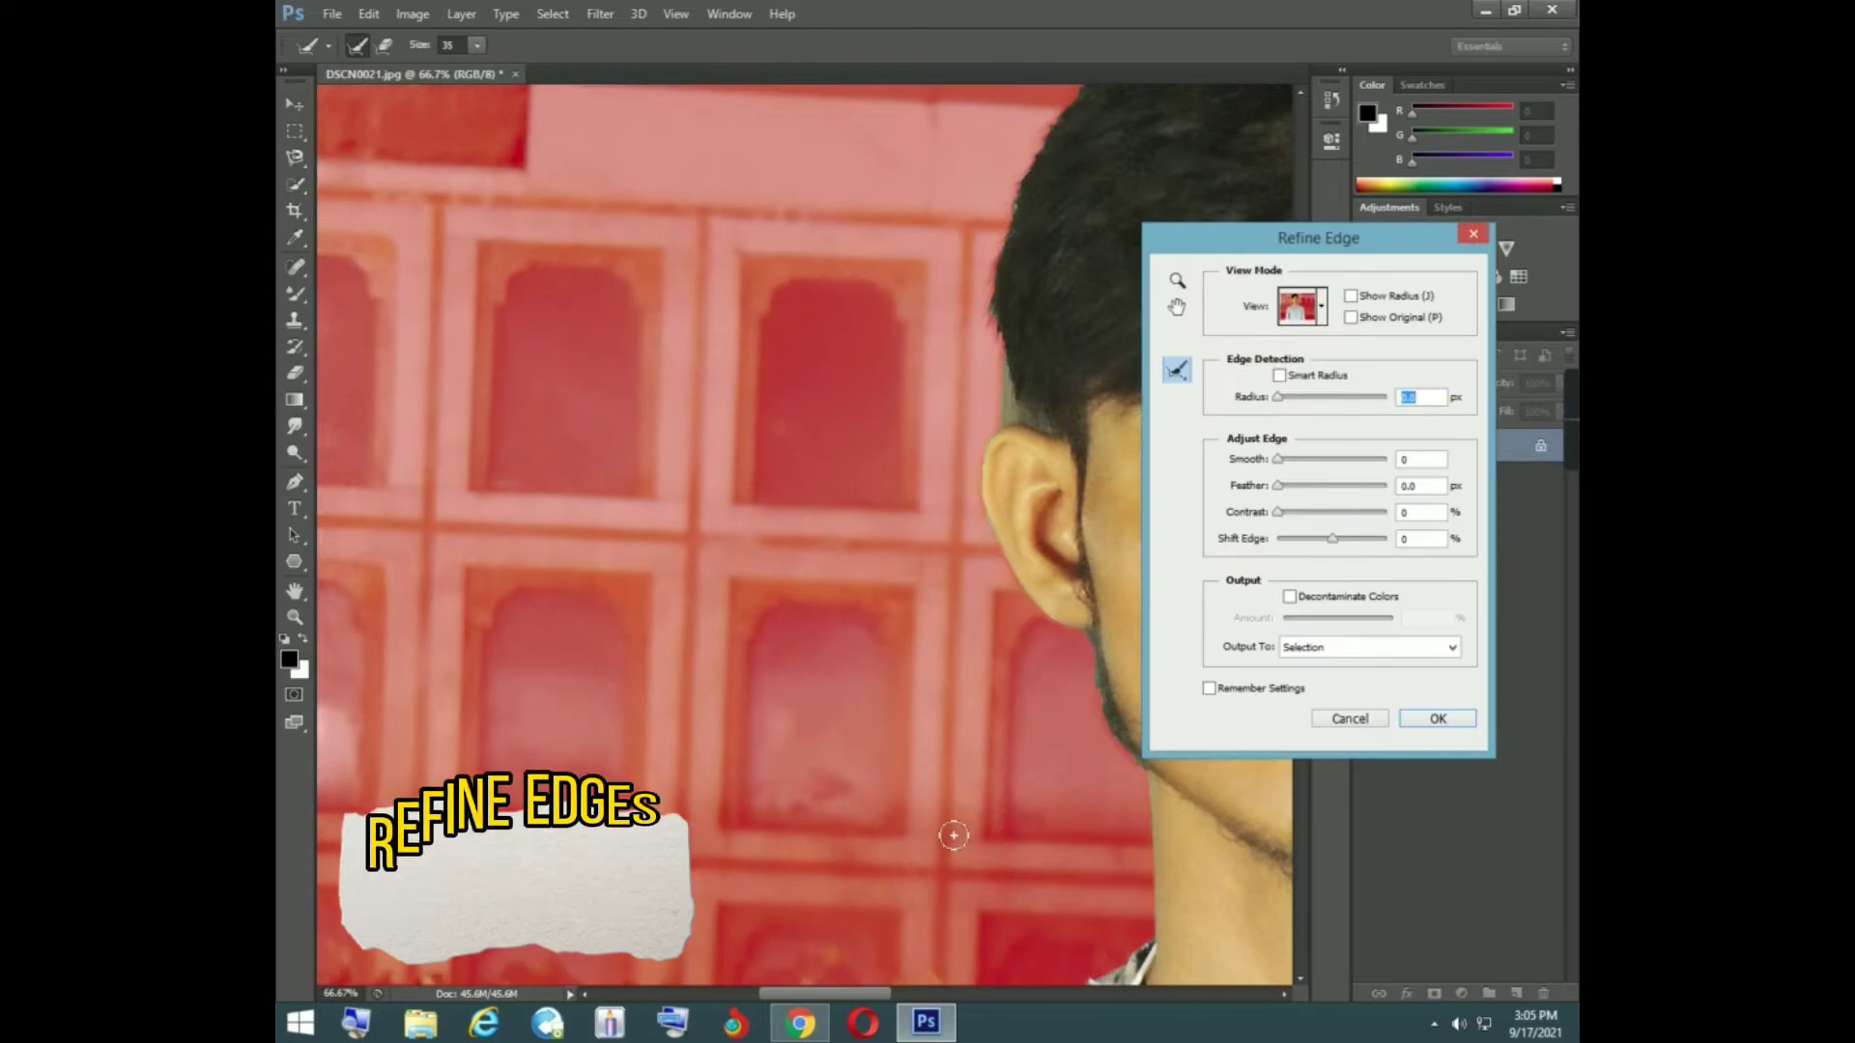
{"action": "scroll", "coordinate": [811, 772], "scroll_direction": "right", "scroll_amount": 6}
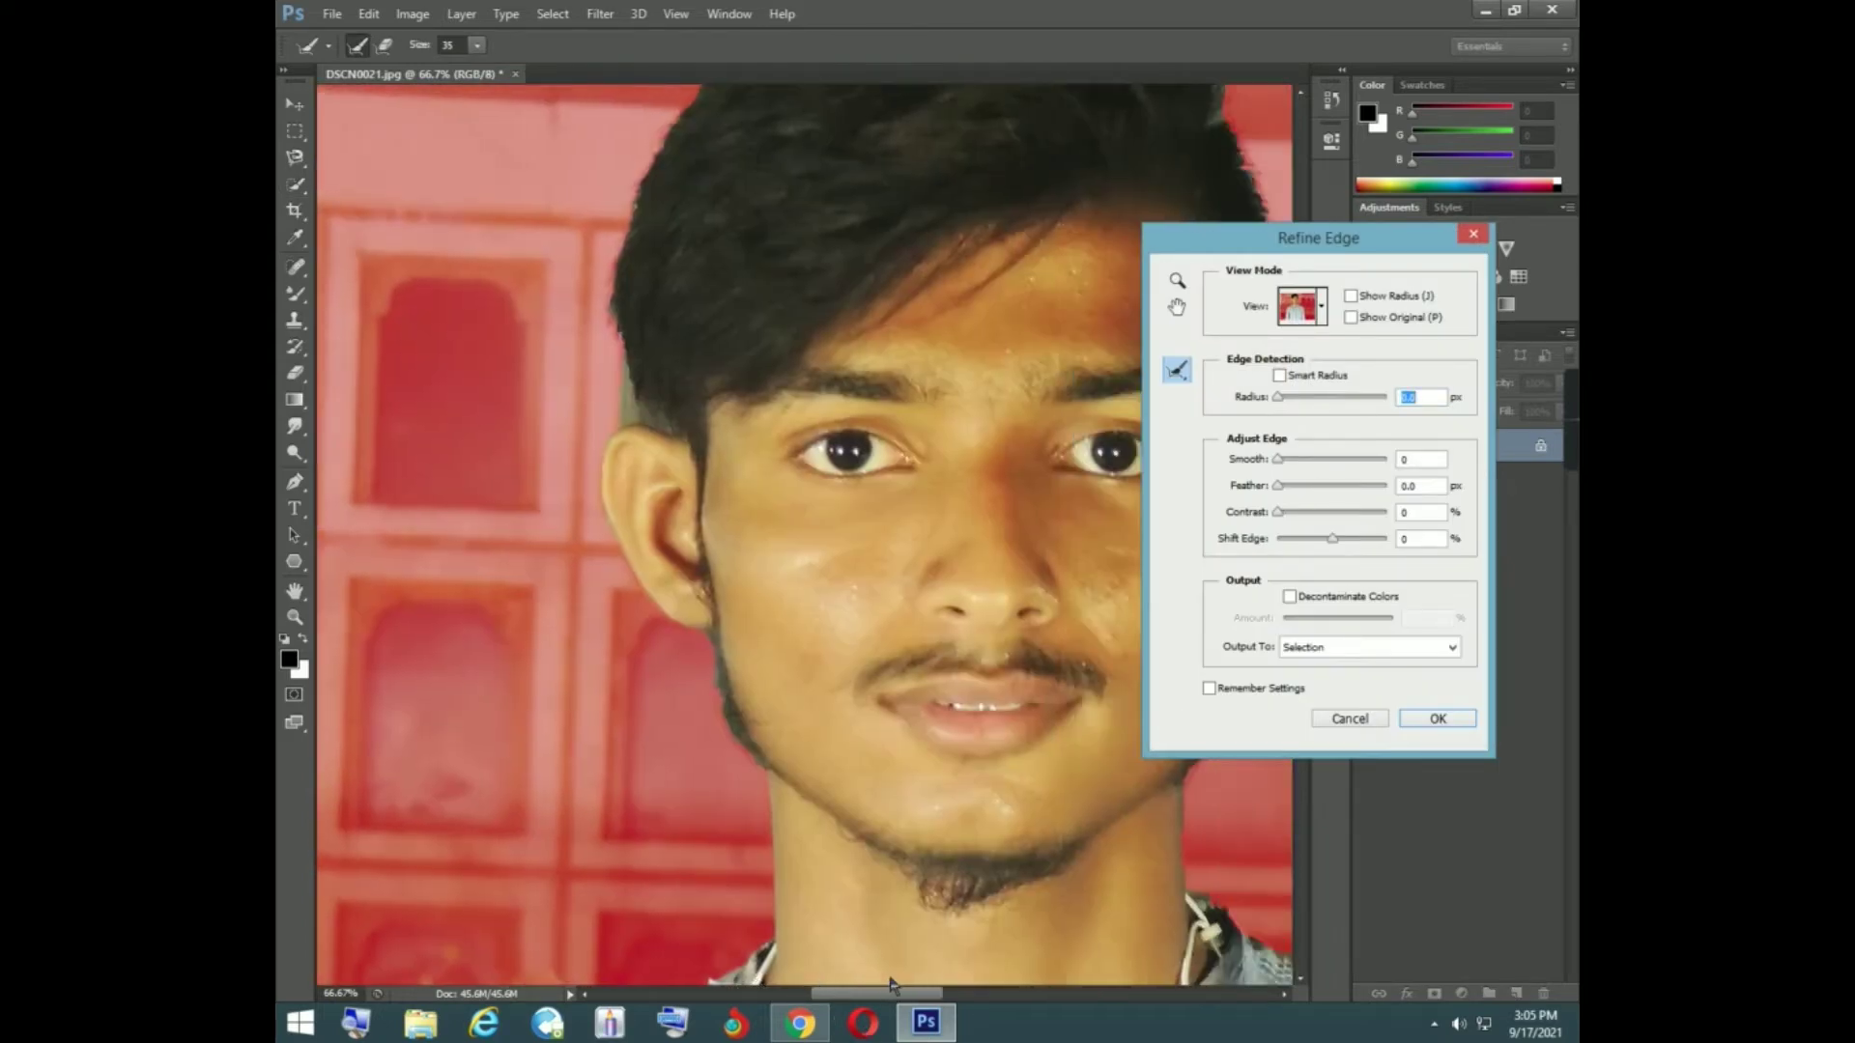
{"action": "left_click", "coordinate": [638, 215]}
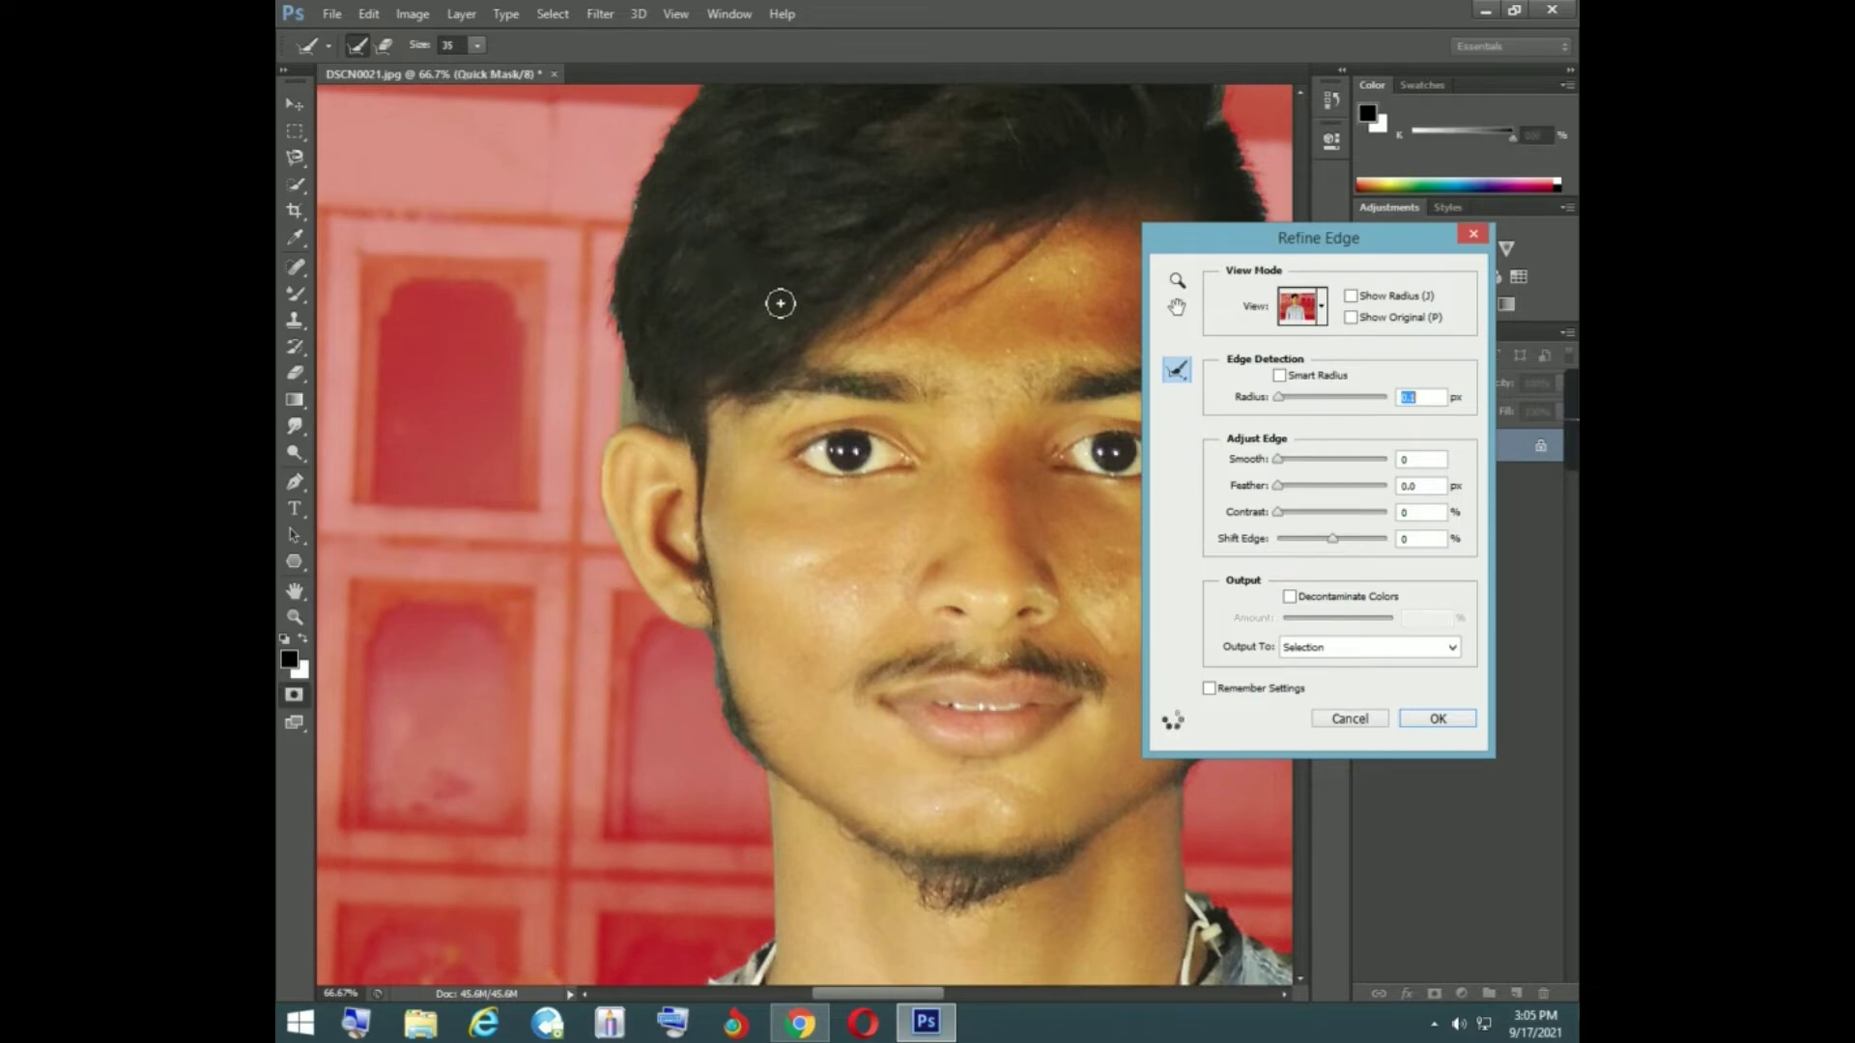
{"action": "left_click", "coordinate": [1275, 401]}
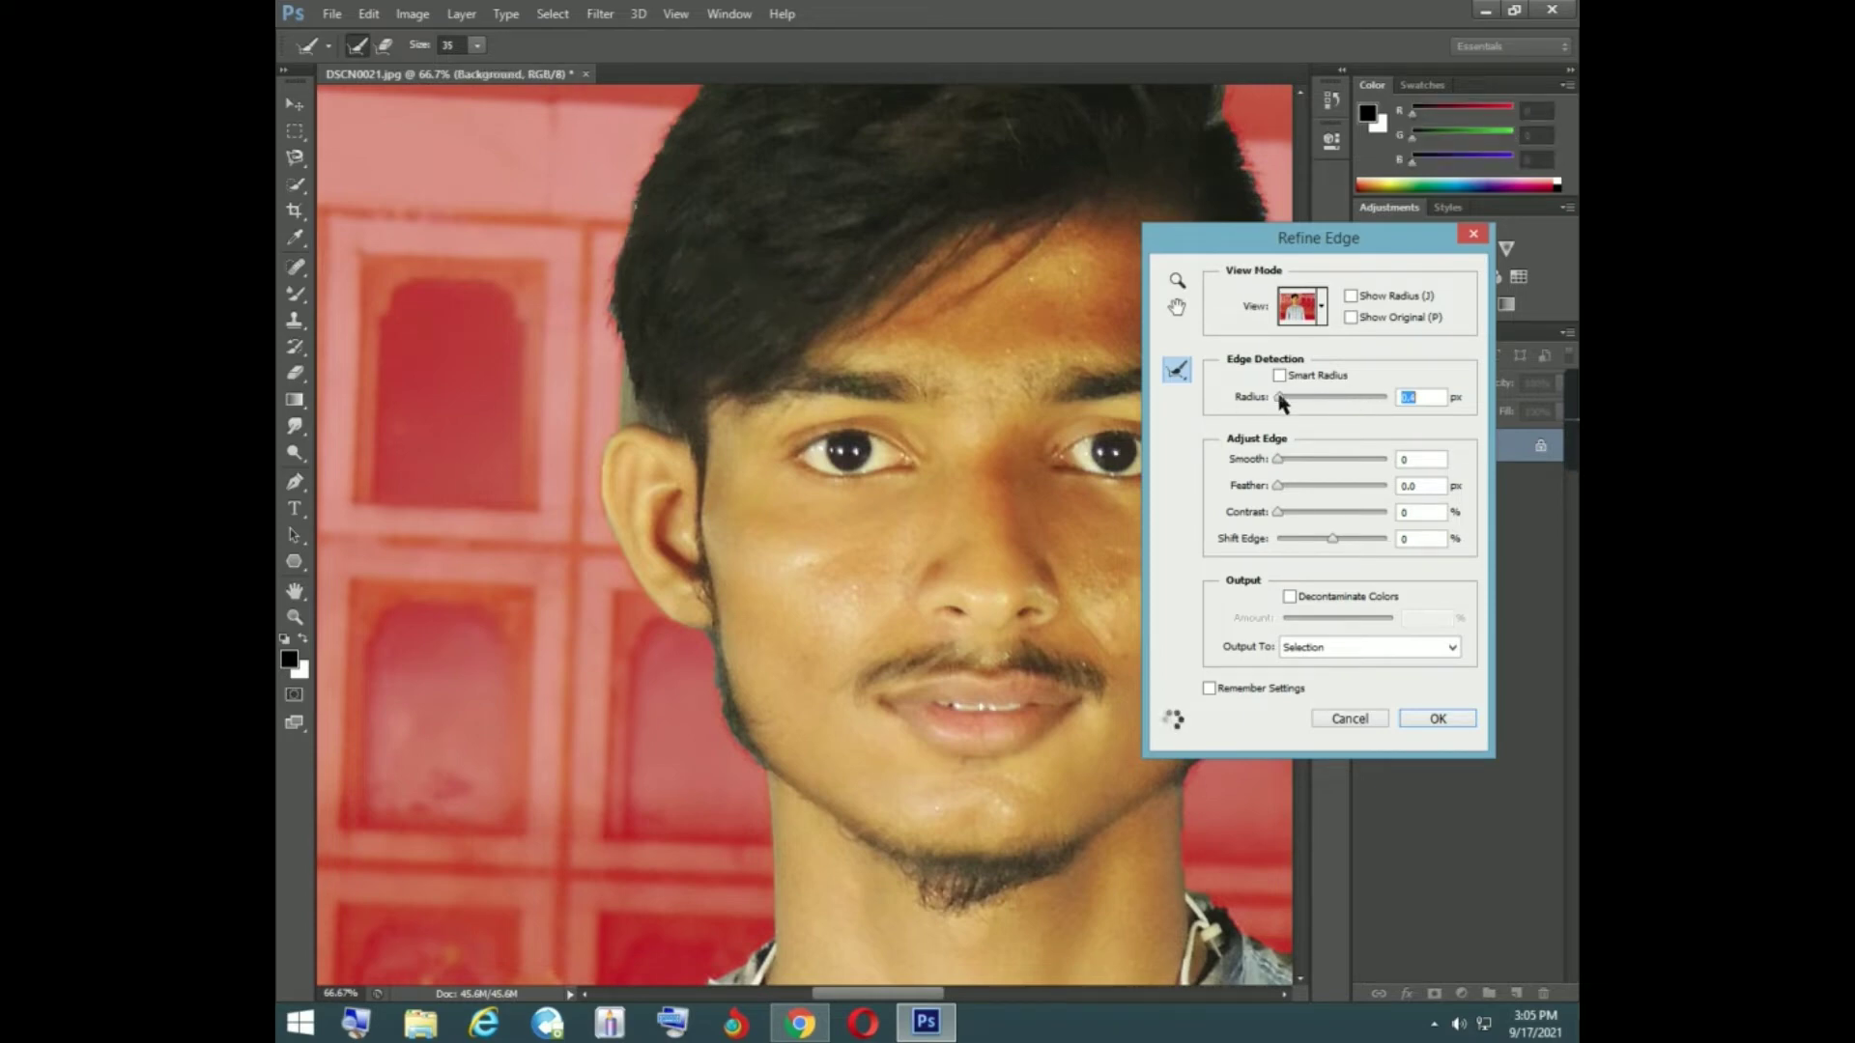
{"action": "left_click", "coordinate": [1283, 399]}
- Refine the hair outline from the crown down to the ear on the photo's left with a size 71 Refine Radius brush
{"action": "left_click", "coordinate": [1177, 306]}
{"action": "left_click_drag", "start_coordinate": [942, 361], "coordinate": [677, 512]}
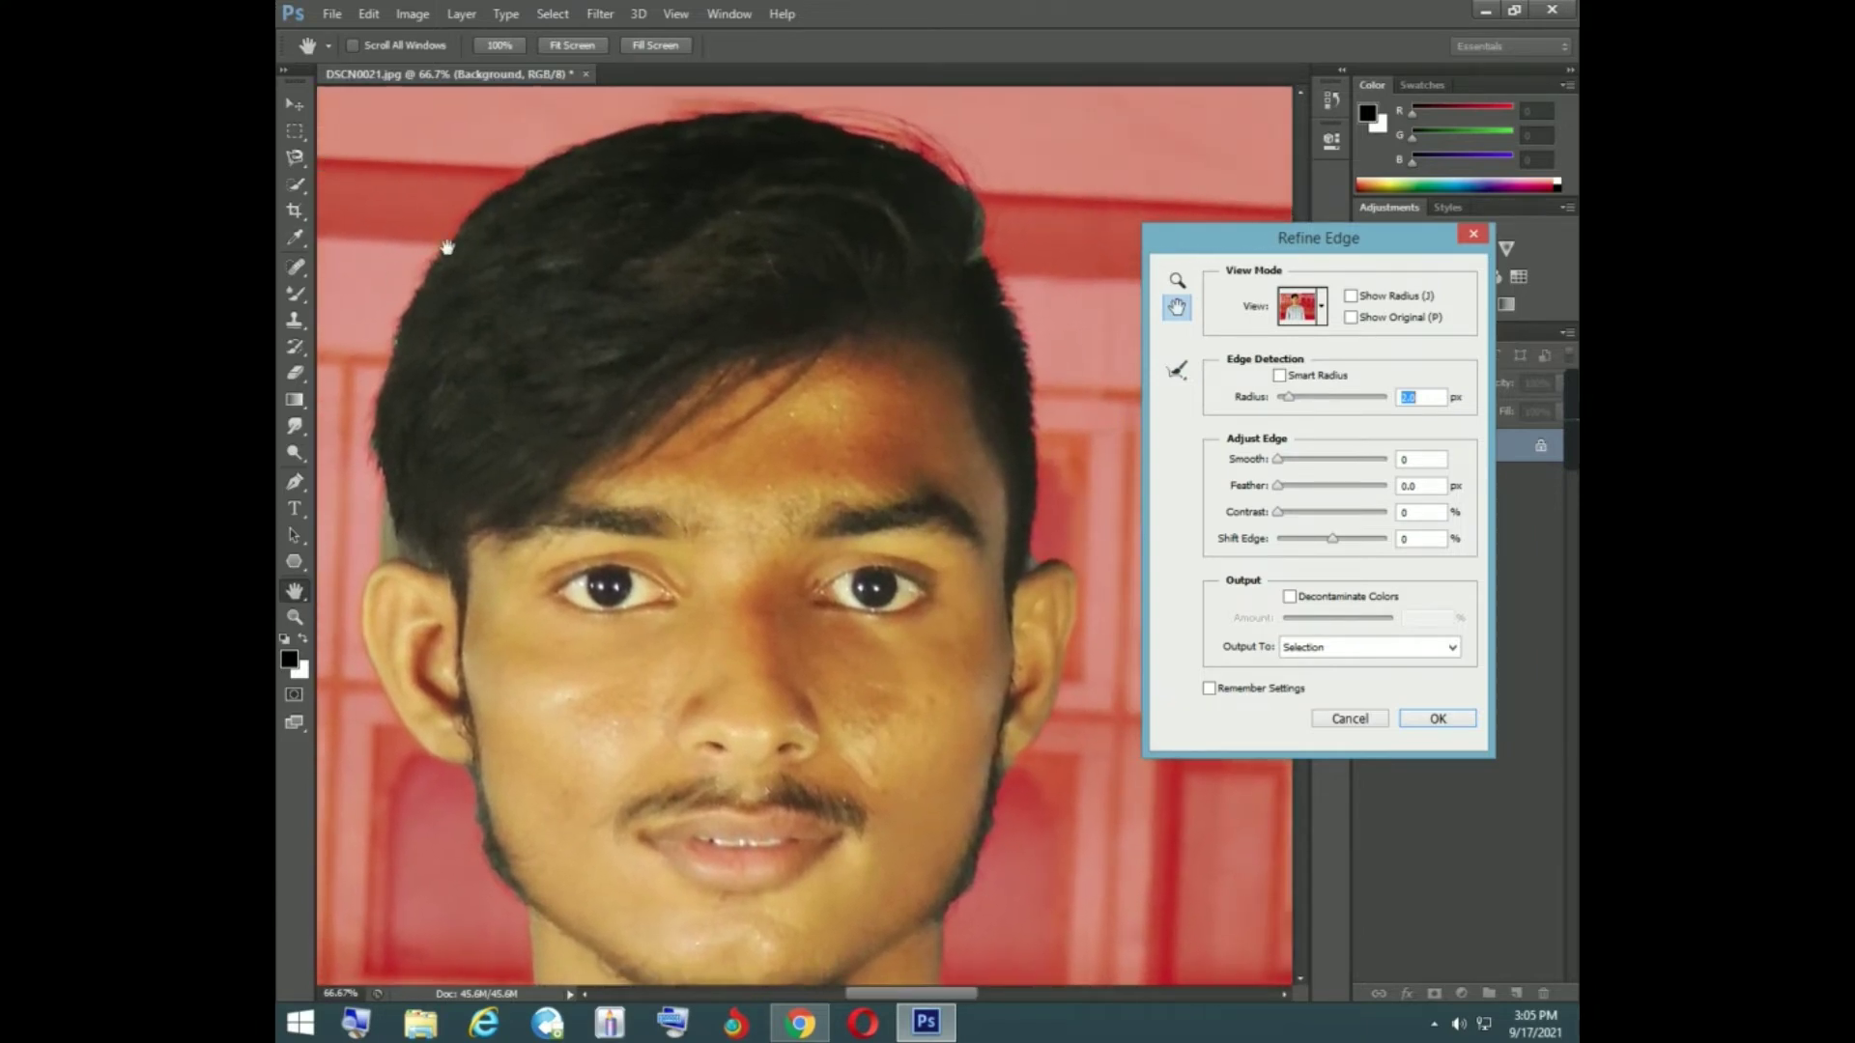
{"action": "left_click", "coordinate": [1176, 370]}
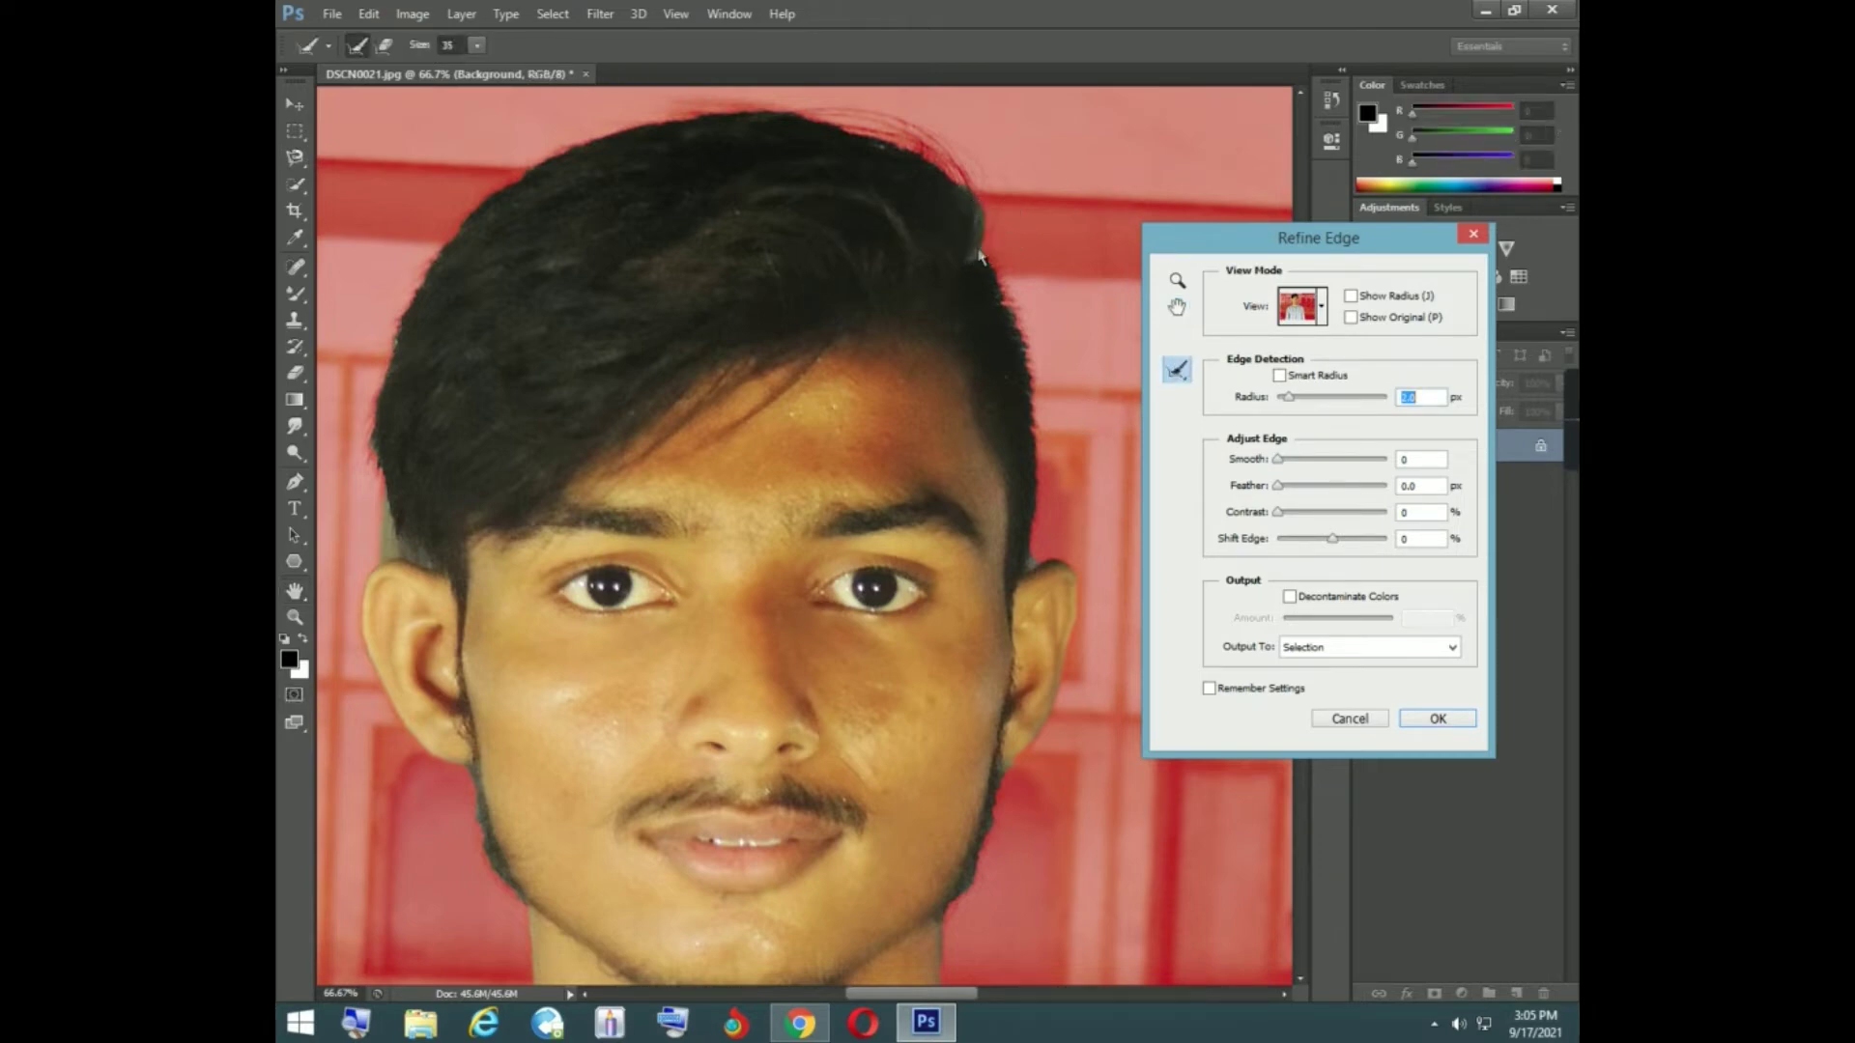
{"action": "key", "text": "q"}
{"action": "key", "text": "q"}
{"action": "key", "text": "q"}
{"action": "key", "text": "q"}
{"action": "key", "text": "q"}
{"action": "key", "text": "q"}
{"action": "left_click", "coordinate": [475, 48]}
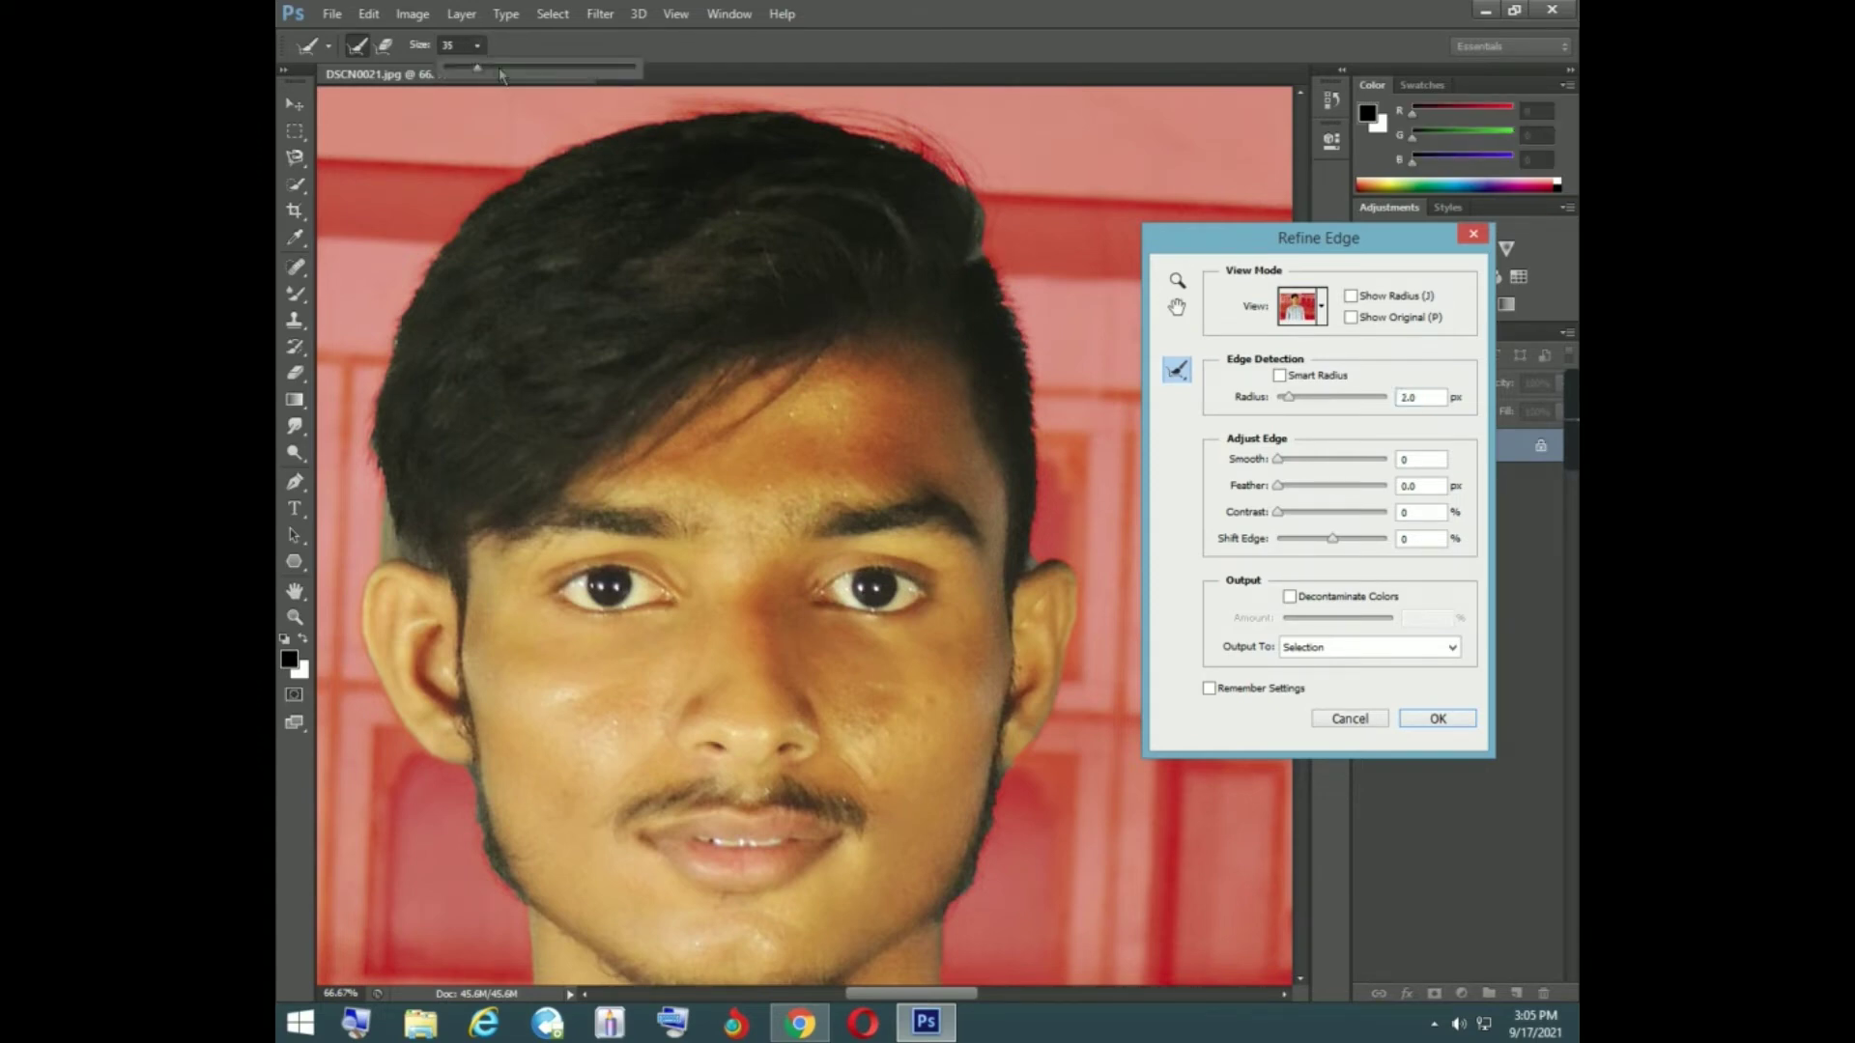
{"action": "left_click_drag", "start_coordinate": [506, 71], "coordinate": [510, 77]}
{"action": "mouse_move", "coordinate": [949, 184]}
{"action": "left_mouse_down"}
{"action": "mouse_move", "coordinate": [929, 146]}
{"action": "mouse_move", "coordinate": [821, 91]}
{"action": "mouse_move", "coordinate": [587, 145]}
{"action": "left_mouse_up"}
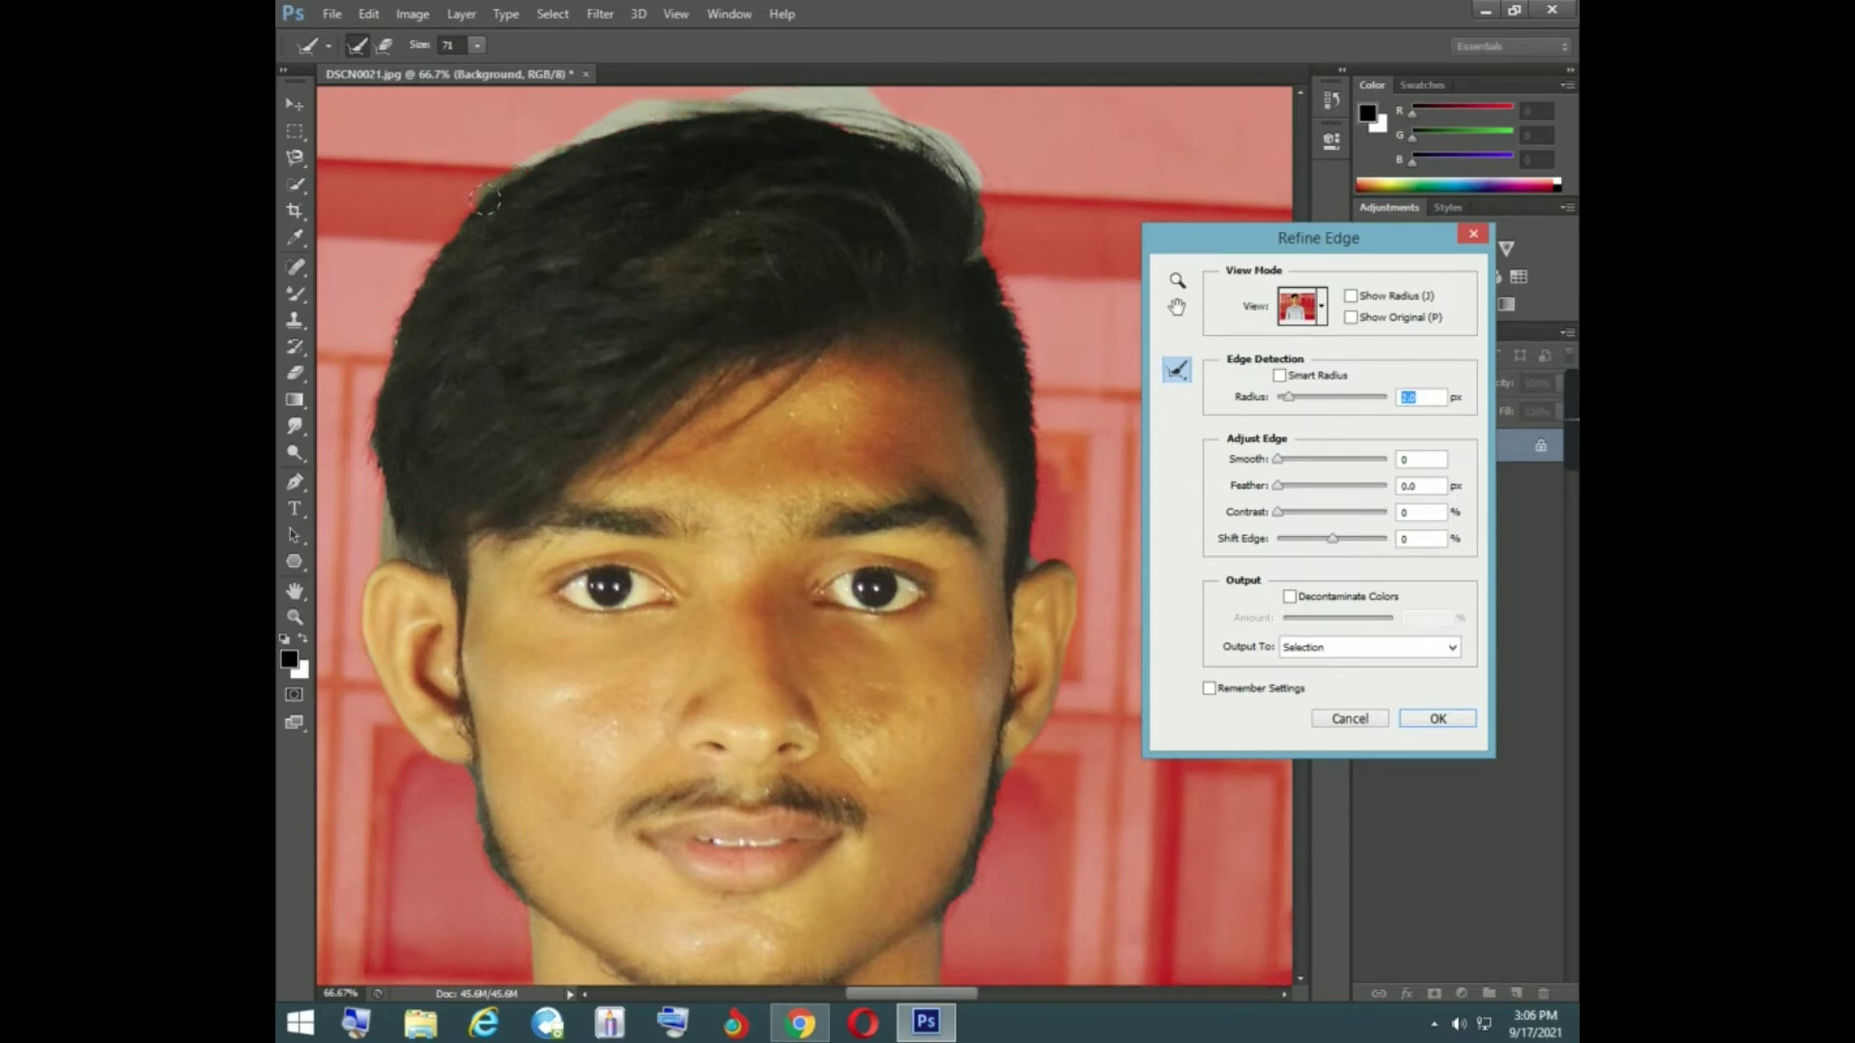
{"action": "mouse_move", "coordinate": [428, 252]}
{"action": "left_mouse_down"}
{"action": "mouse_move", "coordinate": [385, 354]}
{"action": "mouse_move", "coordinate": [375, 548]}
{"action": "left_mouse_up"}
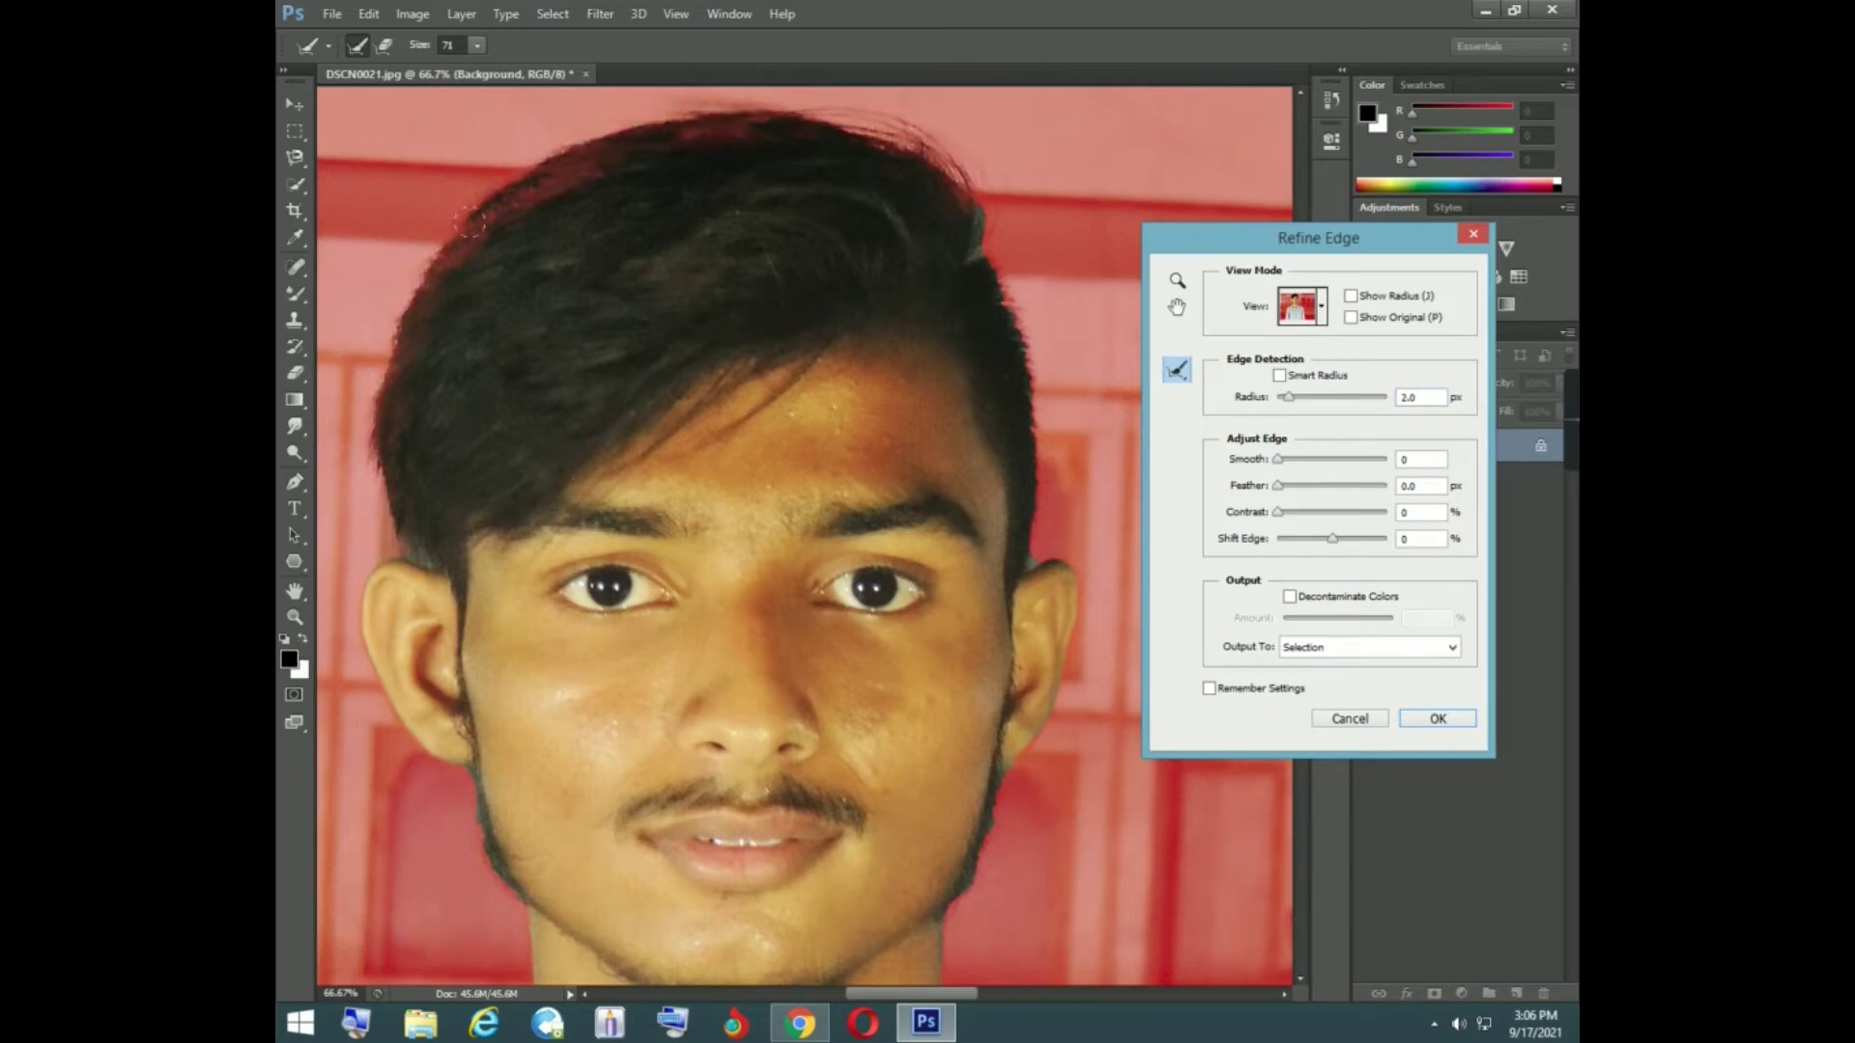
- Erase edge refinements along both sides of the jaw and, at brush size 20, at the ear on the photo's right
{"action": "left_click", "coordinate": [377, 45]}
{"action": "key", "text": "e"}
{"action": "key", "text": "bracketleft"}
{"action": "key", "text": "bracketleft"}
{"action": "key", "text": "bracketleft"}
{"action": "key", "text": "bracketleft"}
{"action": "left_click_drag", "start_coordinate": [469, 782], "coordinate": [529, 916]}
{"action": "mouse_move", "coordinate": [1006, 831]}
{"action": "left_mouse_down"}
{"action": "mouse_move", "coordinate": [955, 922]}
{"action": "mouse_move", "coordinate": [960, 878]}
{"action": "left_mouse_up"}
{"action": "left_click", "coordinate": [384, 44]}
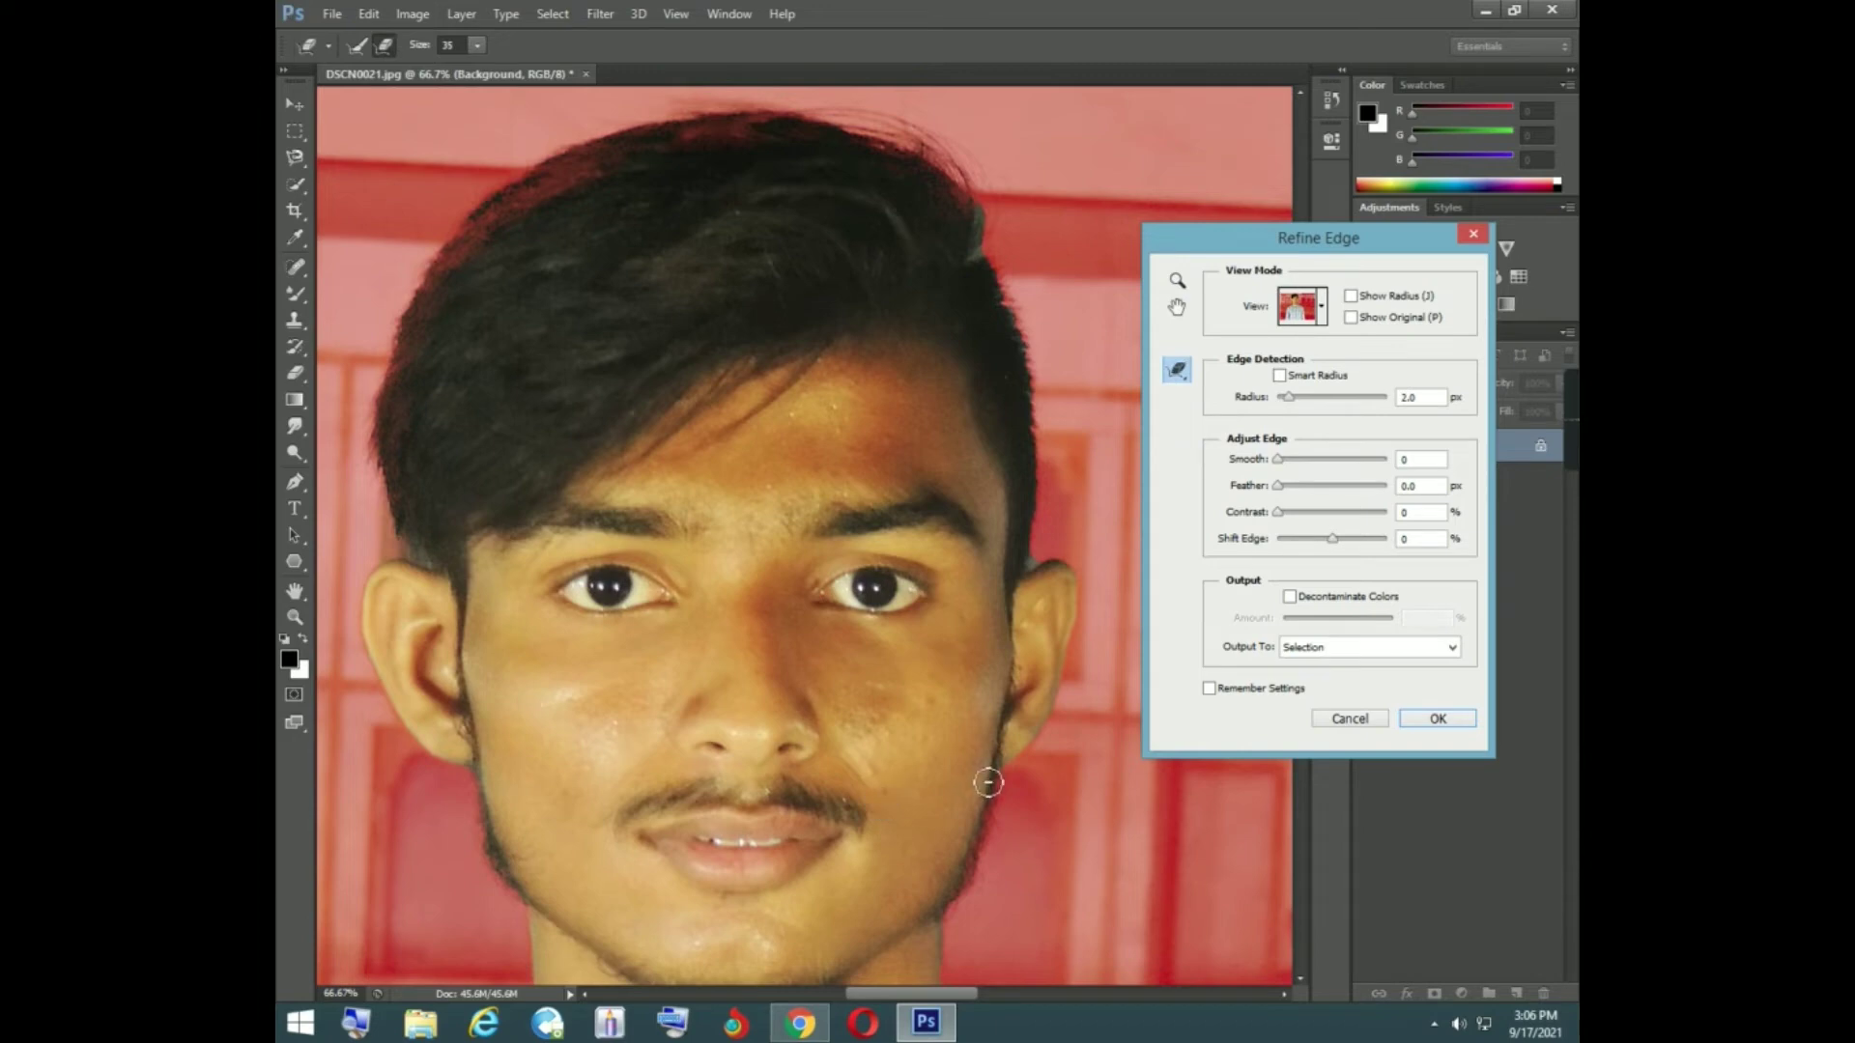
{"action": "mouse_move", "coordinate": [988, 798]}
{"action": "left_mouse_down"}
{"action": "mouse_move", "coordinate": [954, 907]}
{"action": "mouse_move", "coordinate": [895, 890]}
{"action": "left_mouse_up"}
{"action": "key", "text": "bracketleft"}
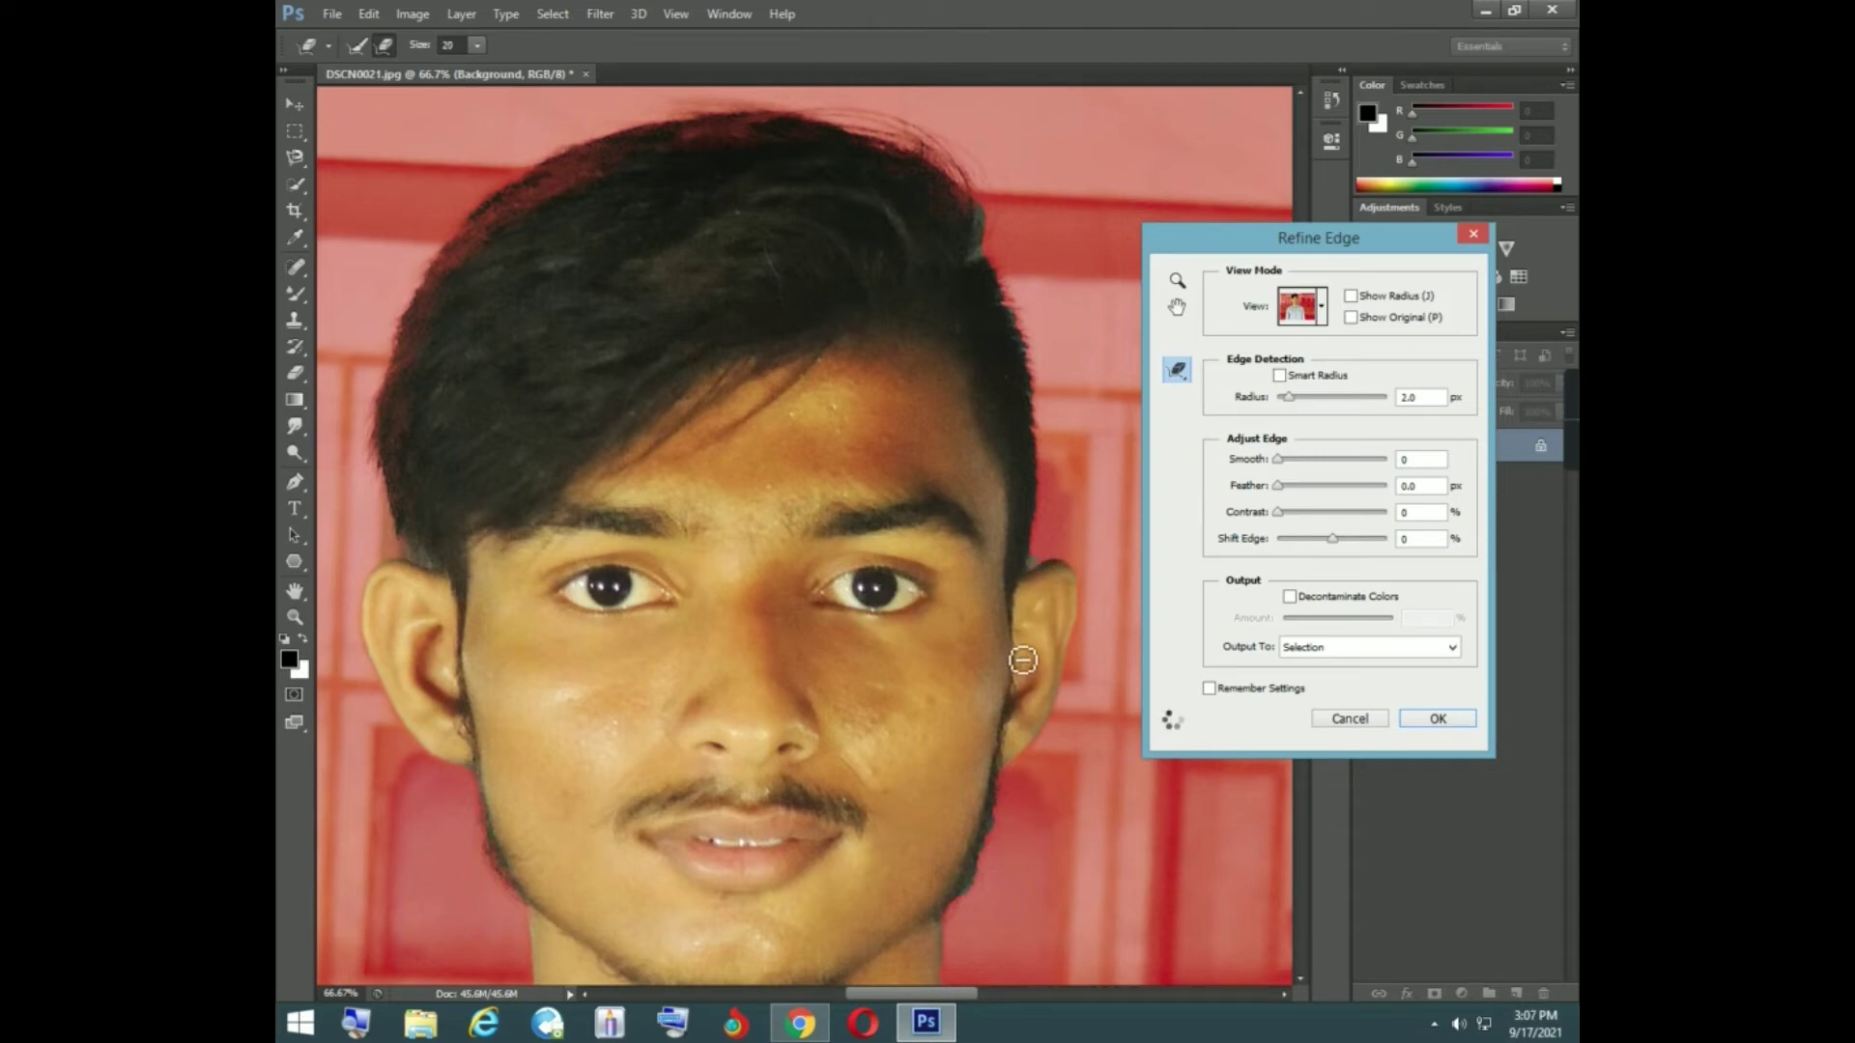
{"action": "left_click", "coordinate": [1040, 575]}
- Refine the hair edge above the ear on the photo's right with the Refine Radius brush
{"action": "left_click", "coordinate": [355, 44]}
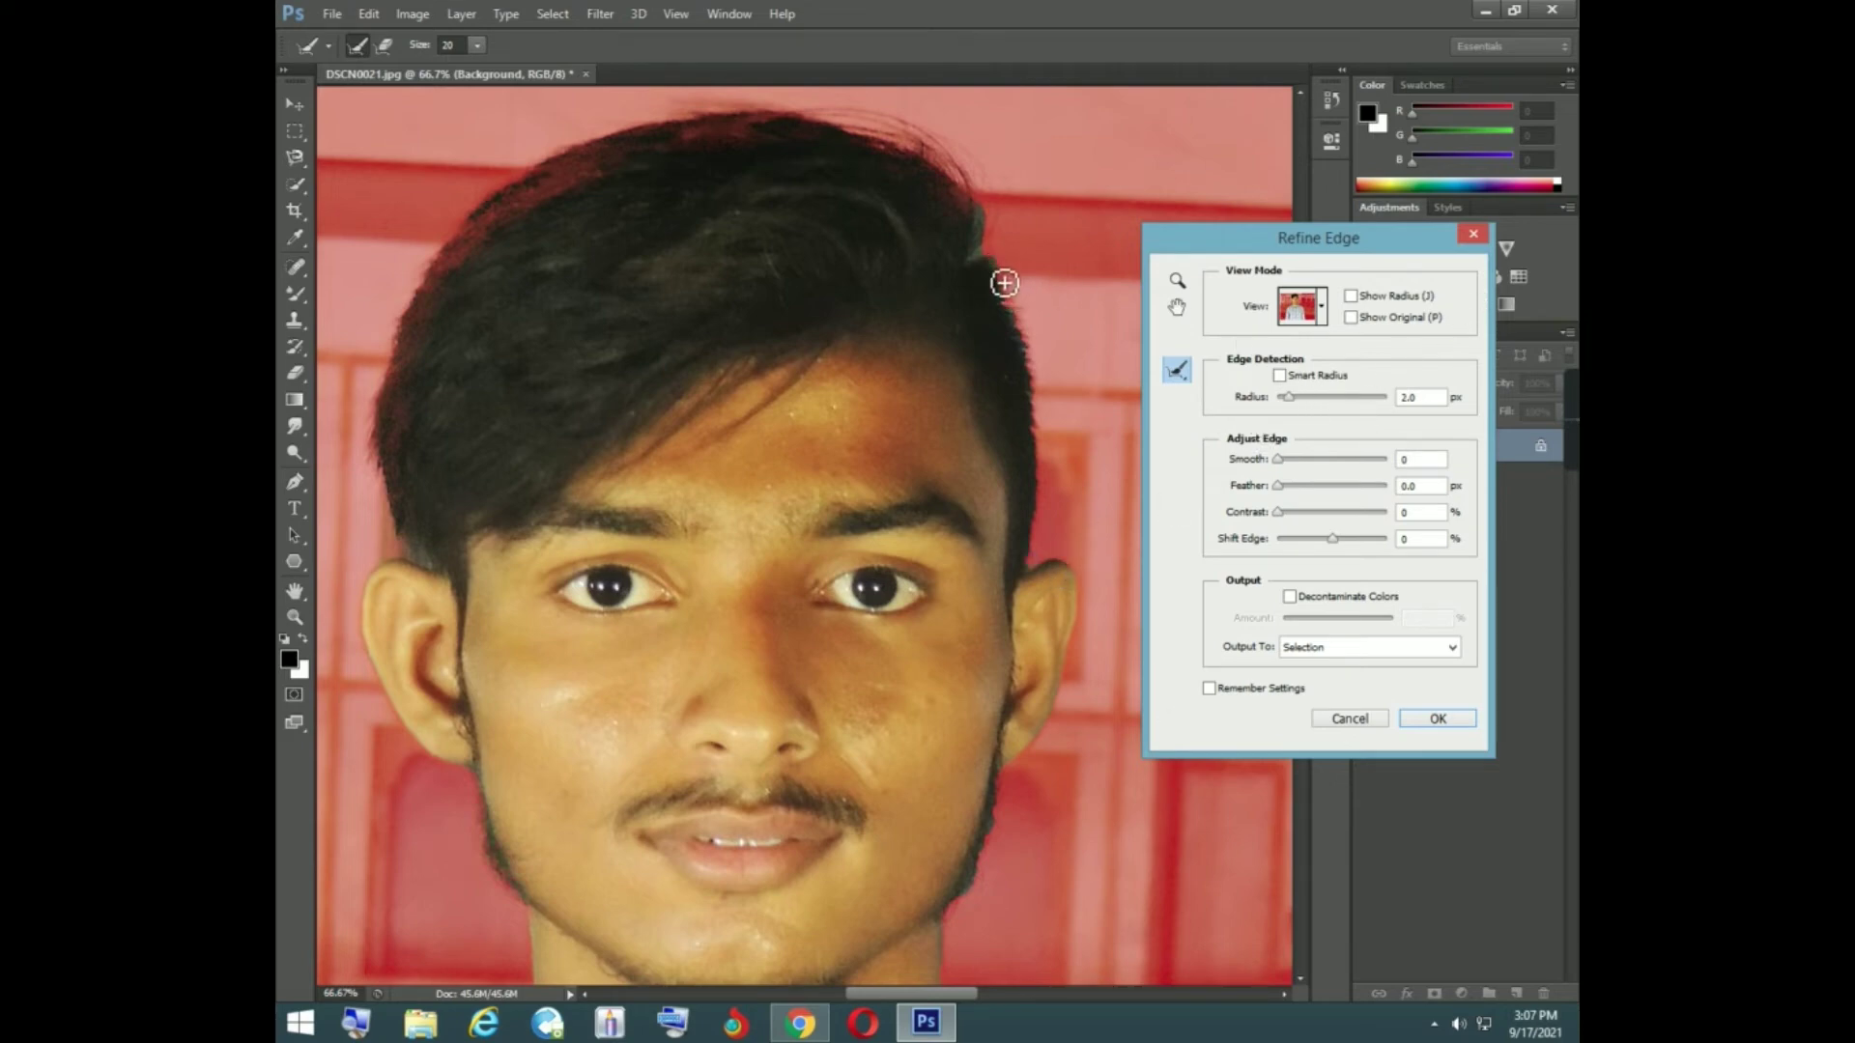
{"action": "left_click_drag", "start_coordinate": [1005, 283], "coordinate": [1008, 299]}
{"action": "left_click_drag", "start_coordinate": [1031, 567], "coordinate": [1033, 558]}
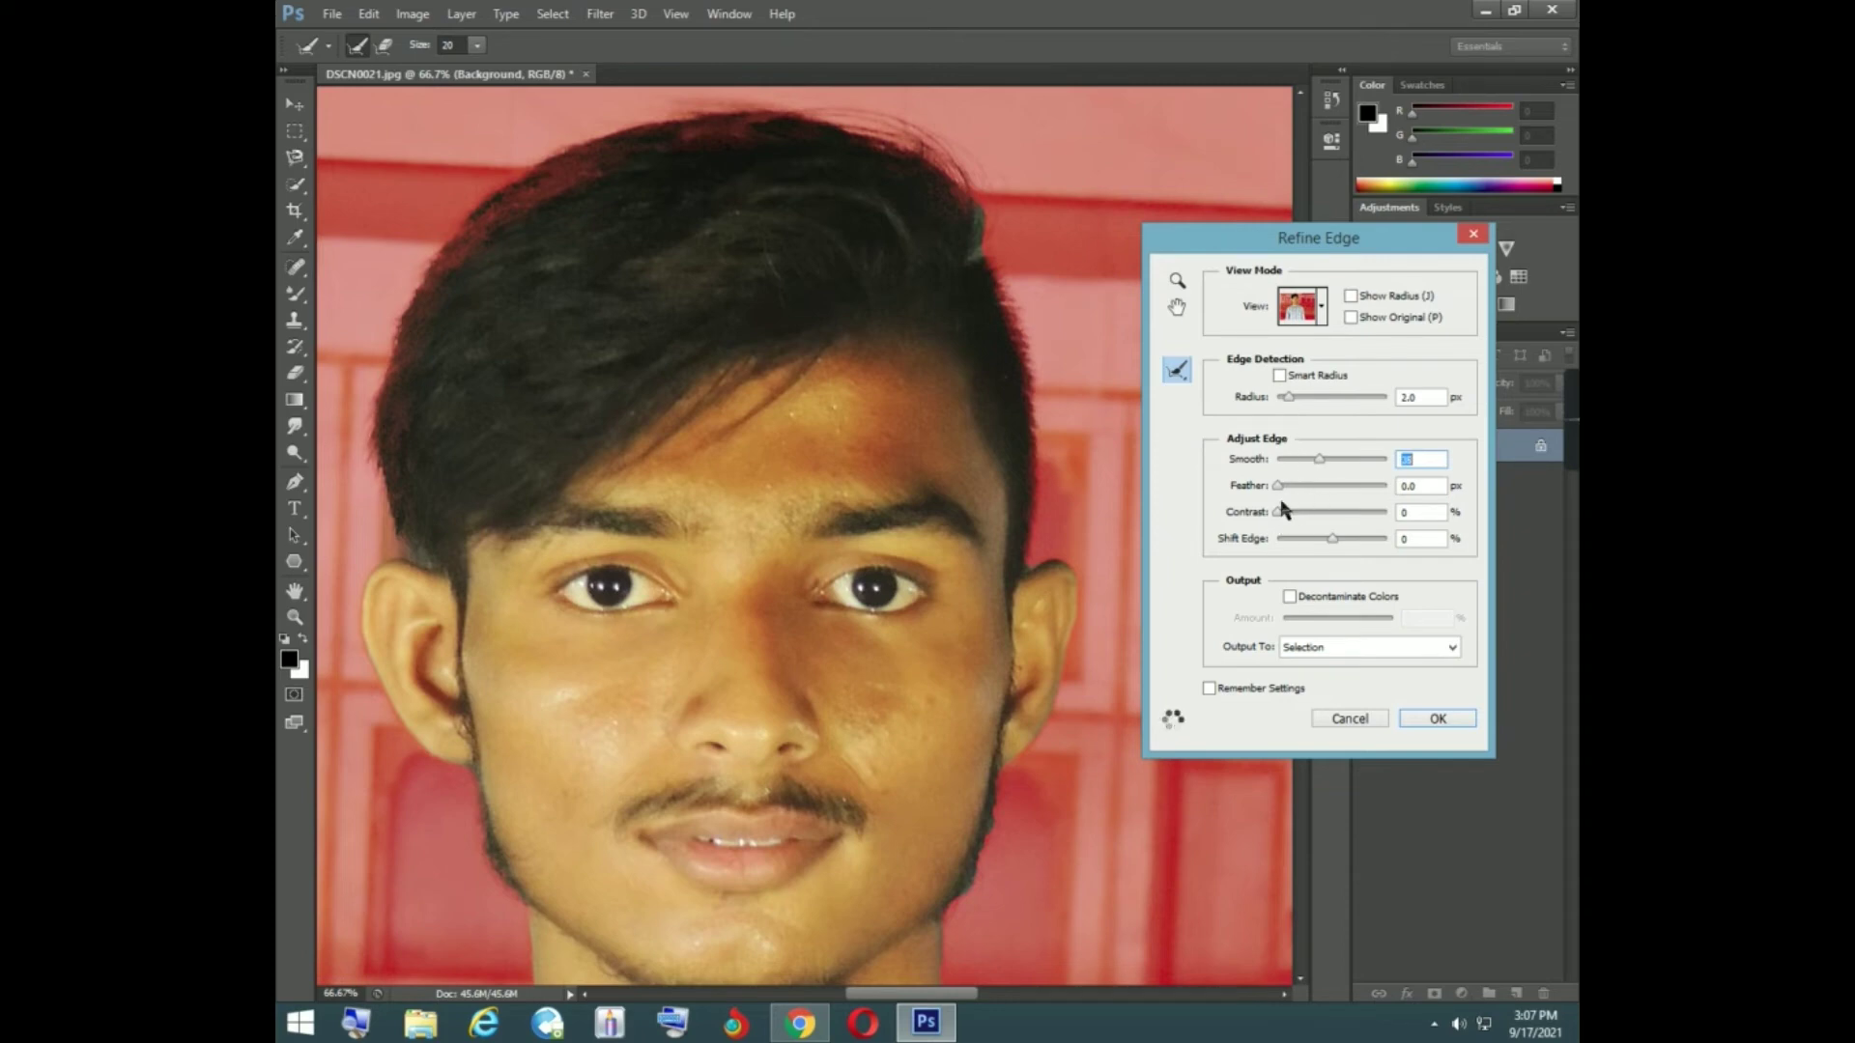
- Set Smooth to 38, test a strong Feather and return it to 0 px, and apply the refined selection
{"action": "left_click_drag", "start_coordinate": [1285, 491], "coordinate": [1378, 484]}
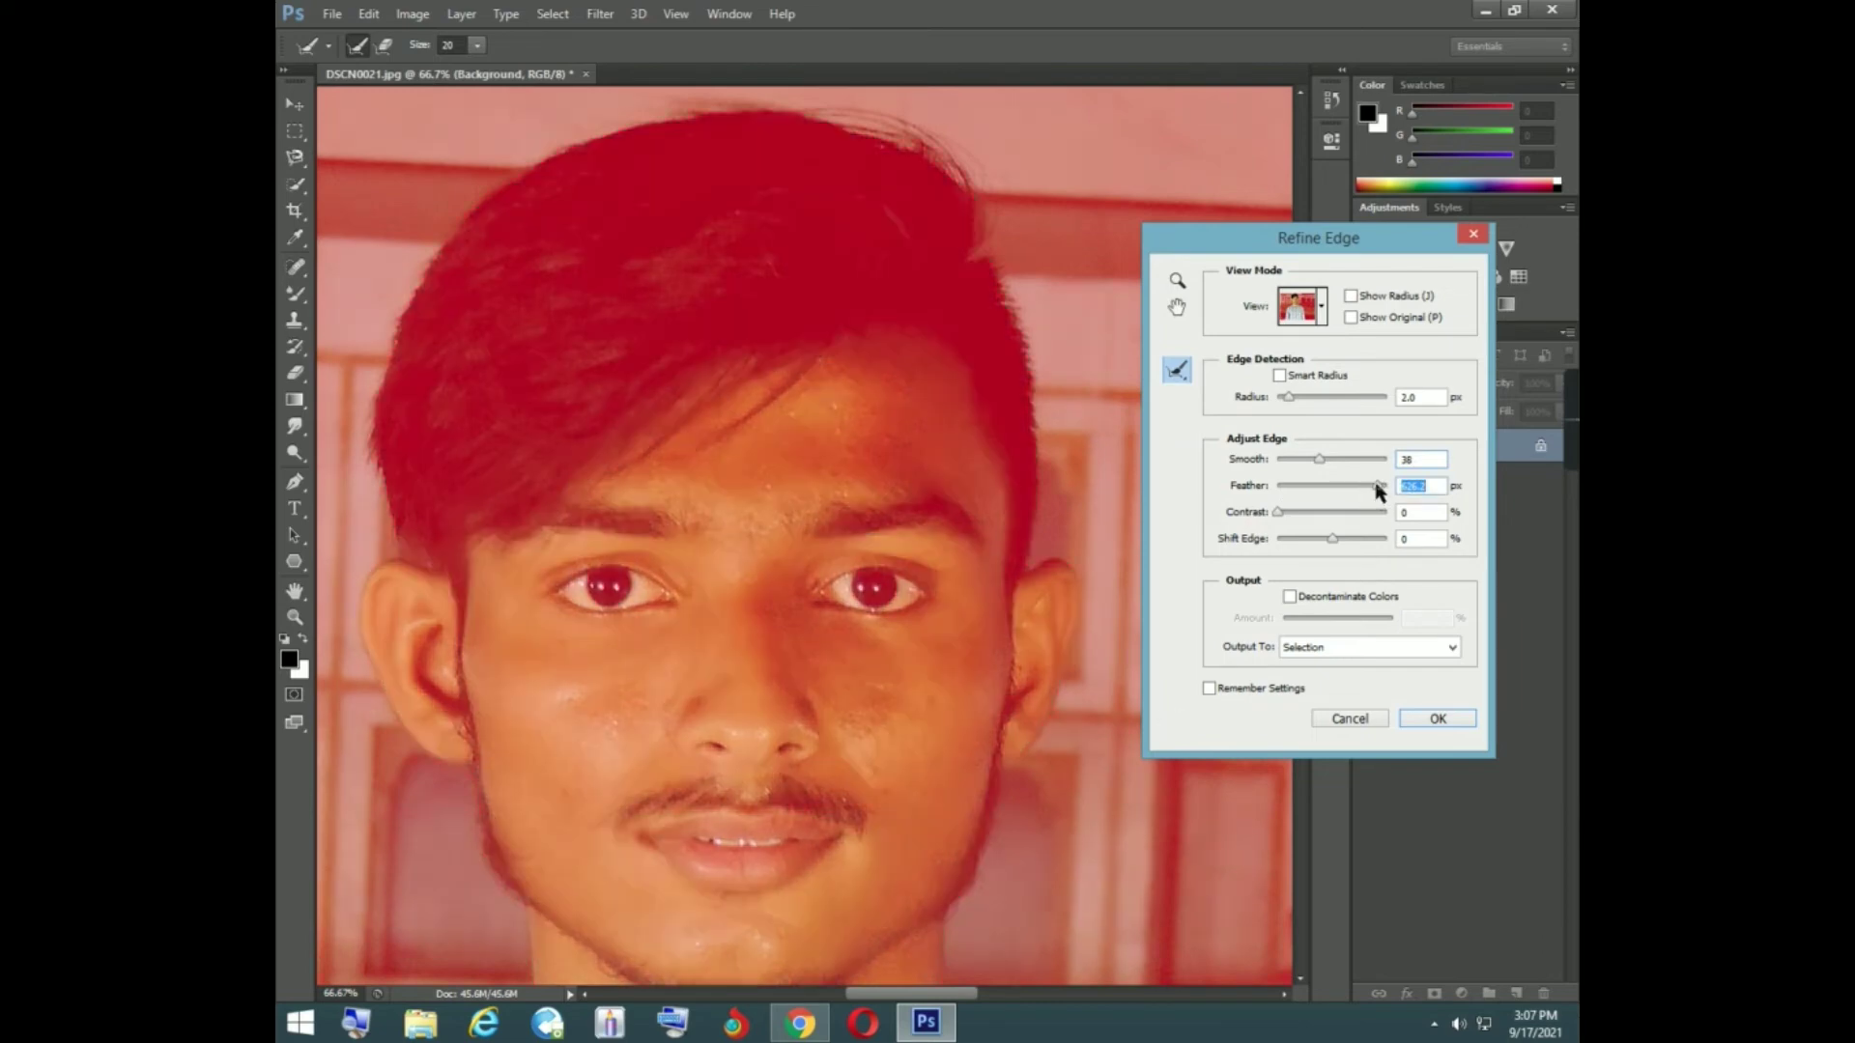
{"action": "left_click_drag", "start_coordinate": [1378, 486], "coordinate": [1277, 488]}
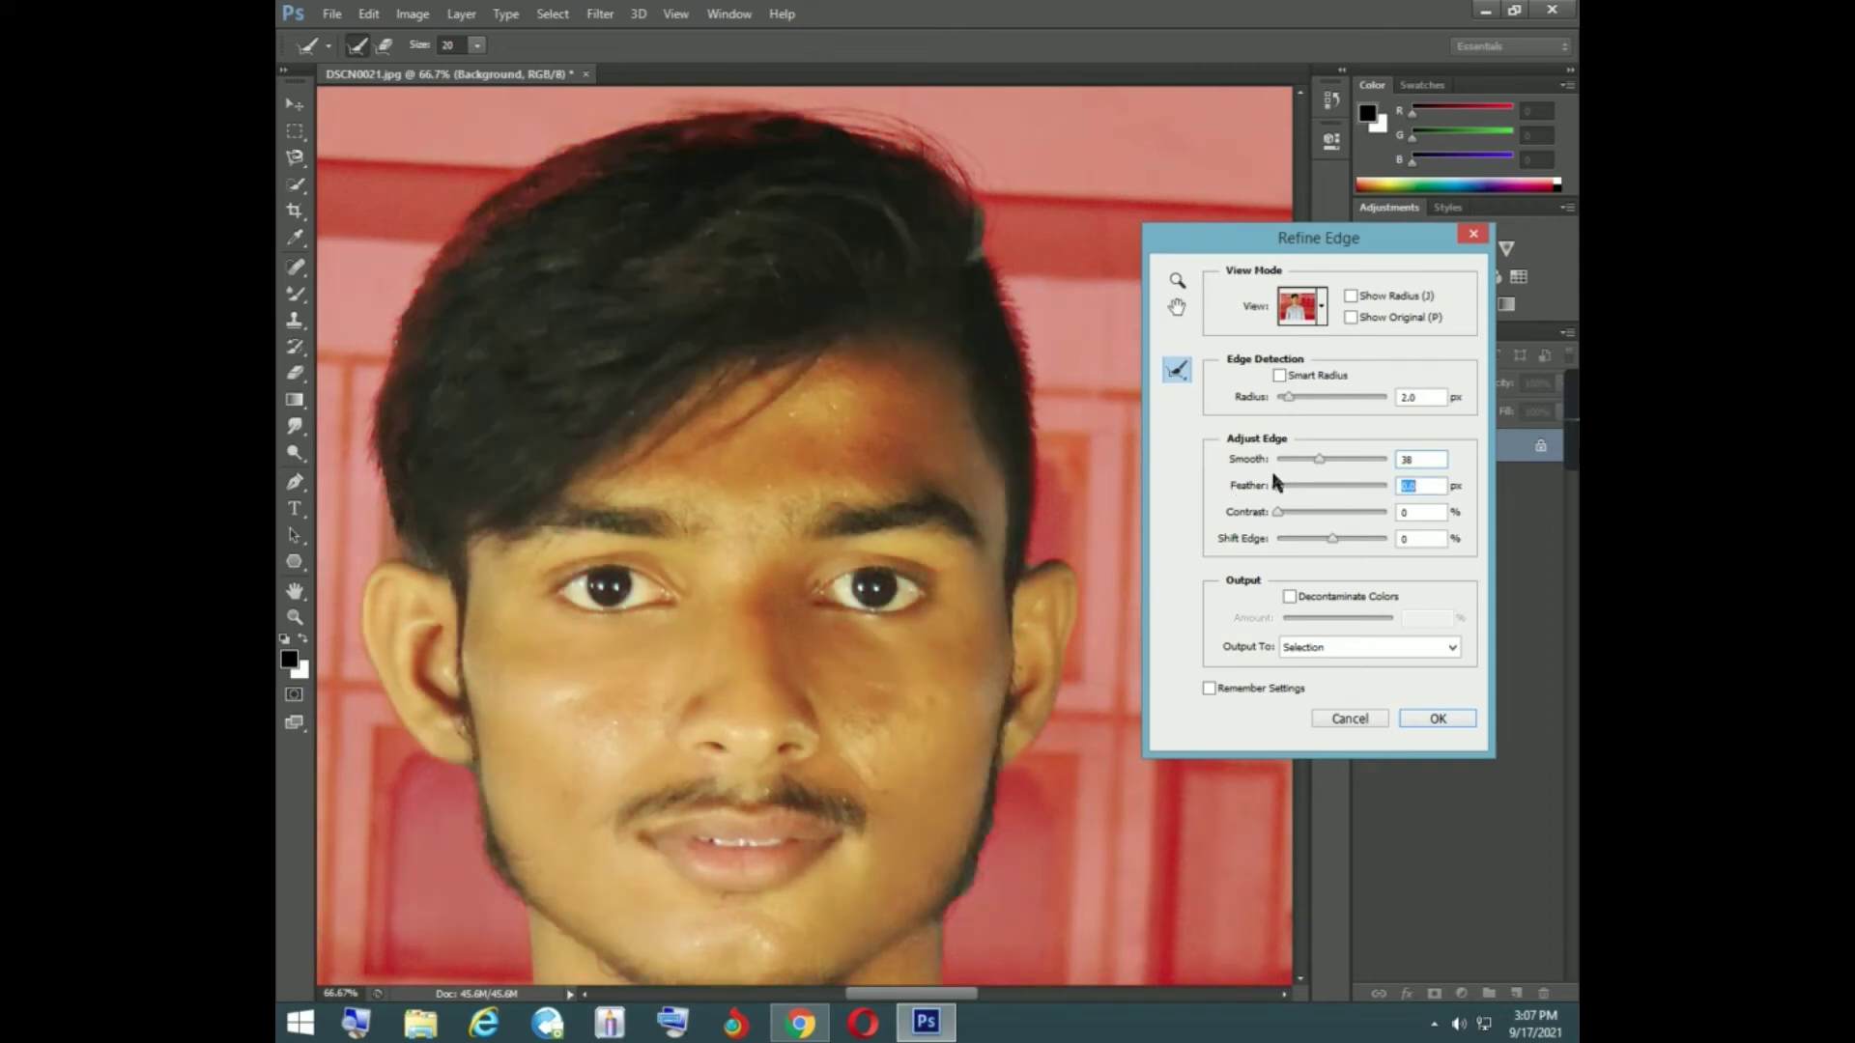
{"action": "left_click", "coordinate": [1439, 719]}
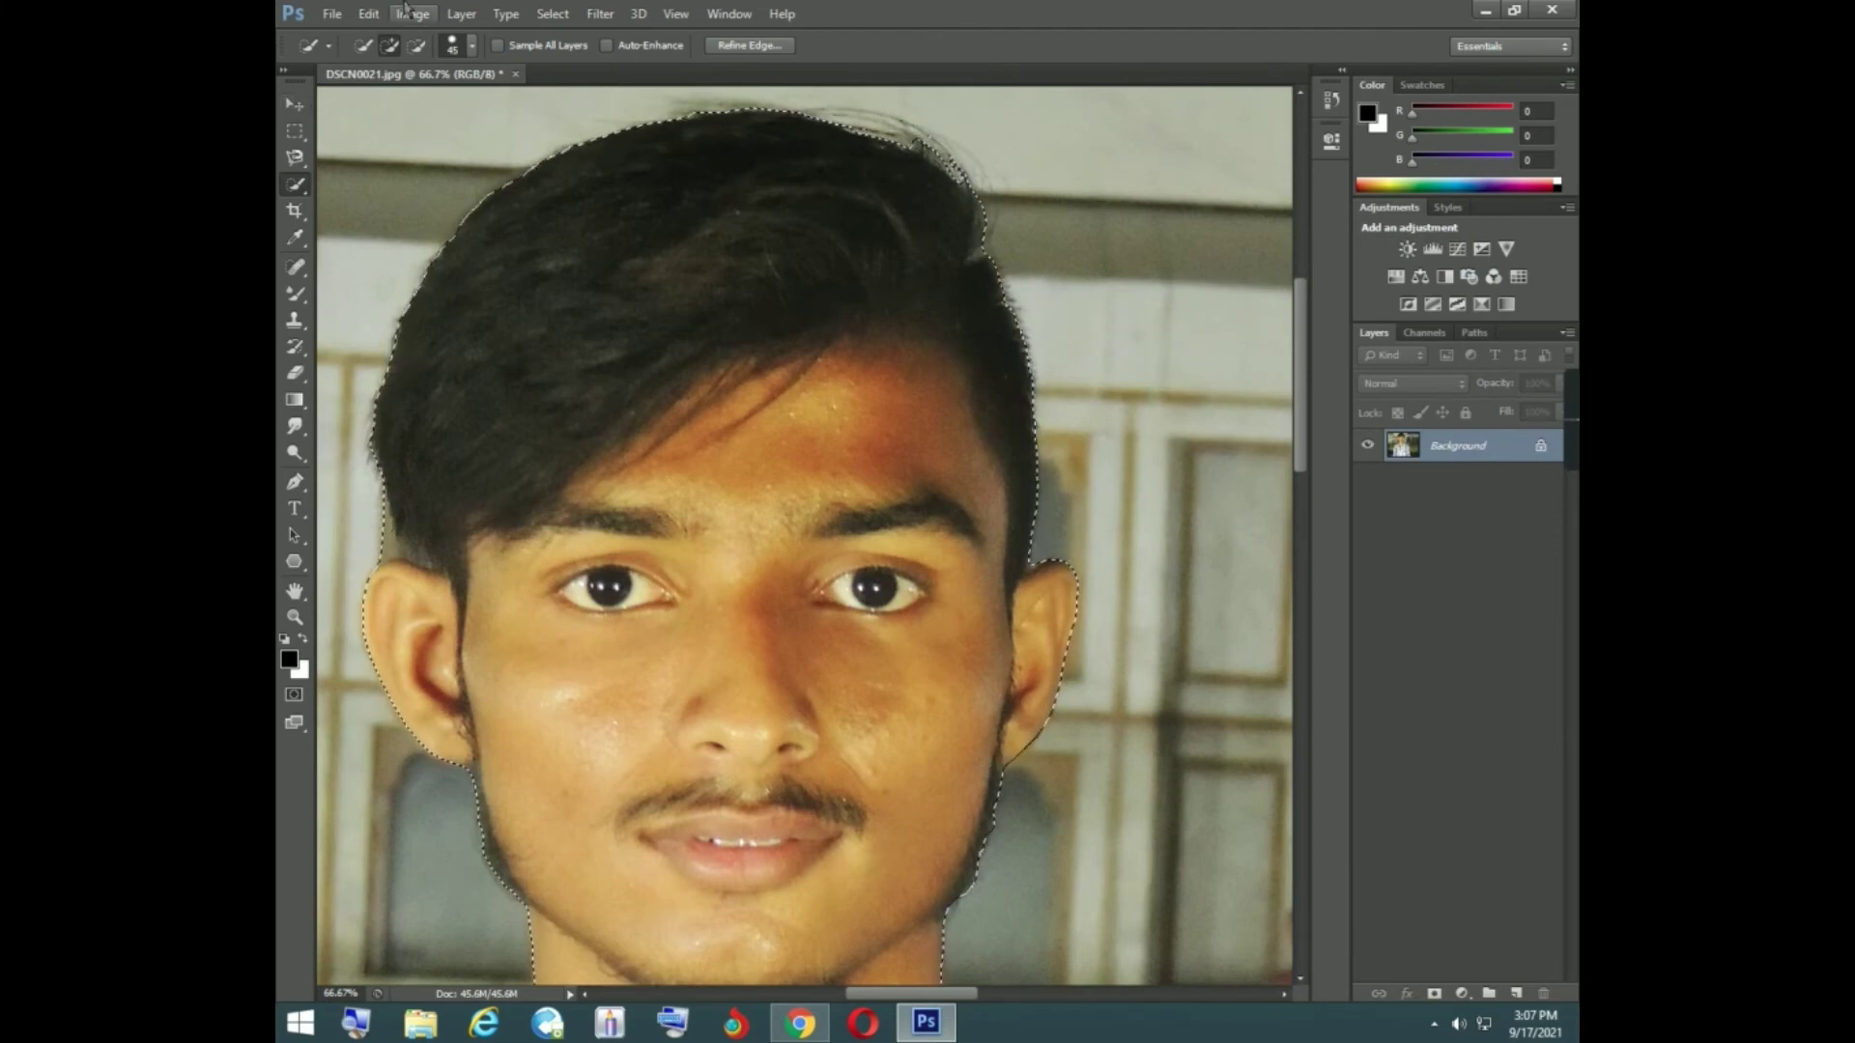
- Subtract the wall background beside the hair above the ear on the photo's left from the selection
{"action": "left_click", "coordinate": [416, 46]}
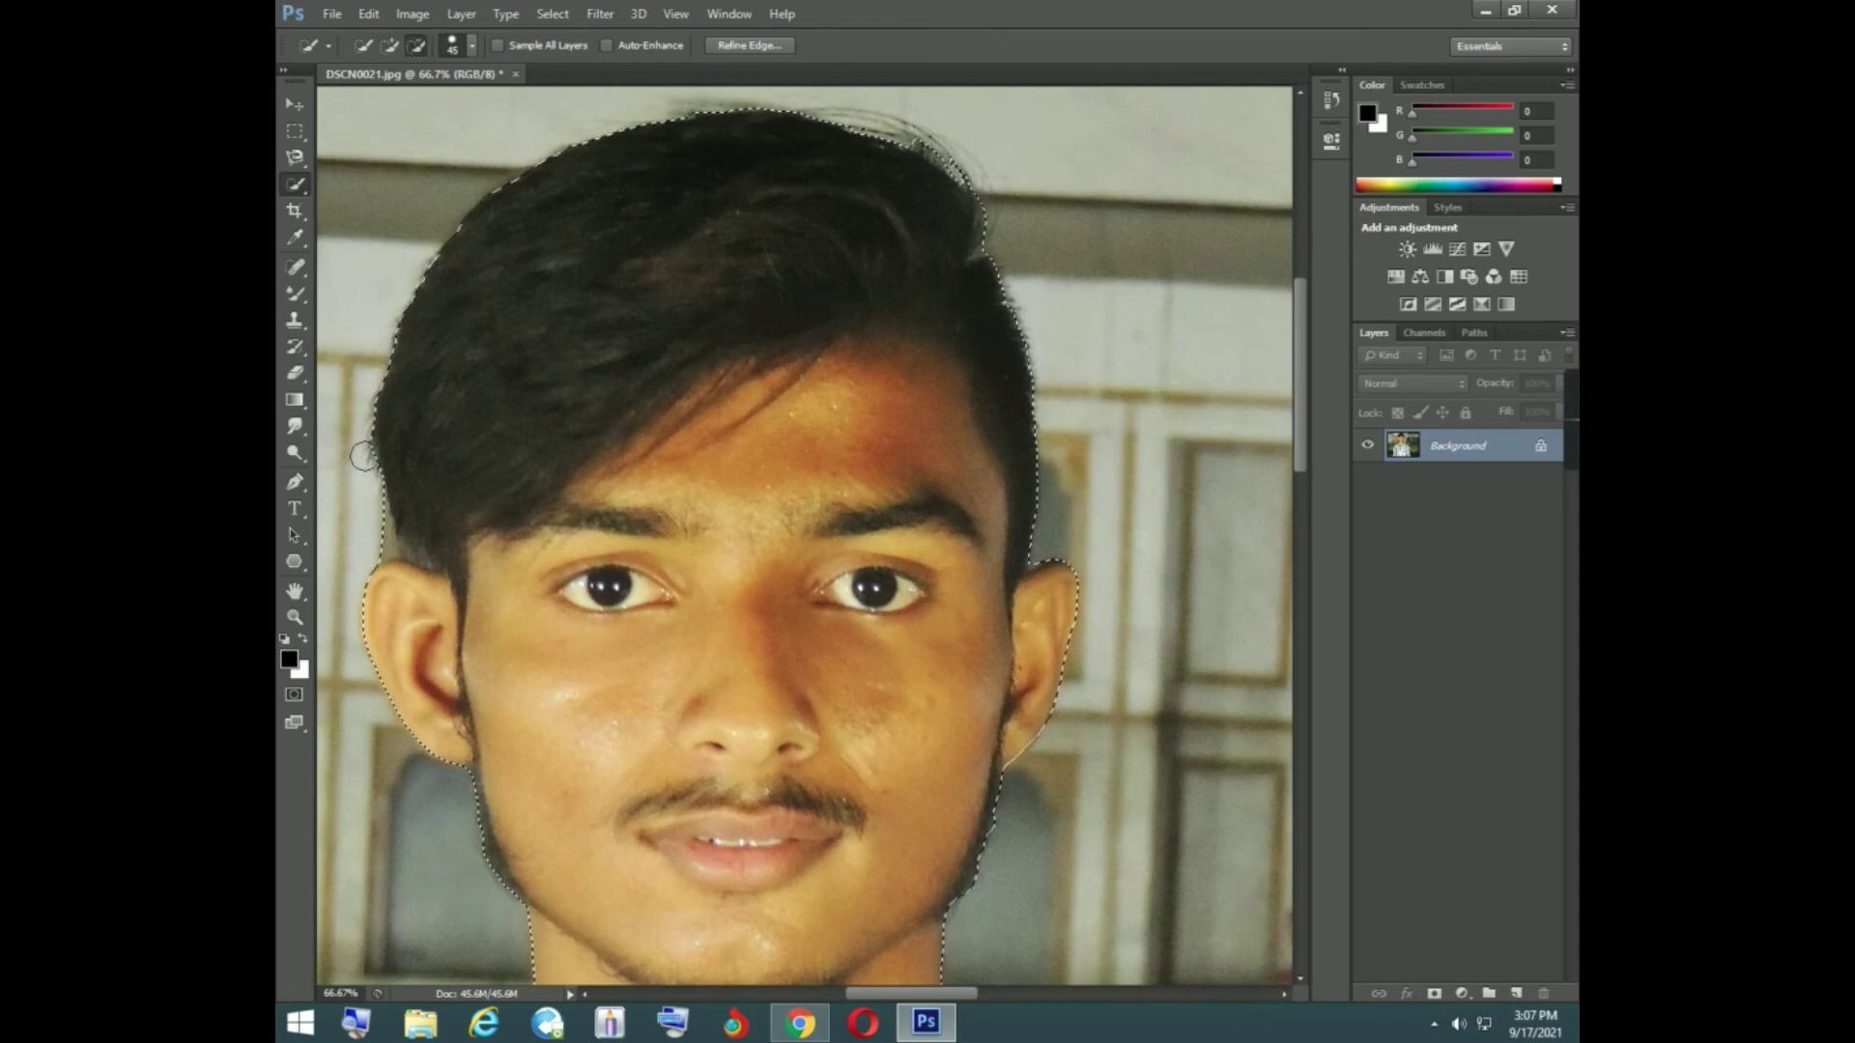
{"action": "left_click", "coordinate": [375, 531]}
{"action": "scroll", "coordinate": [363, 522], "scroll_direction": "down", "scroll_amount": 5}
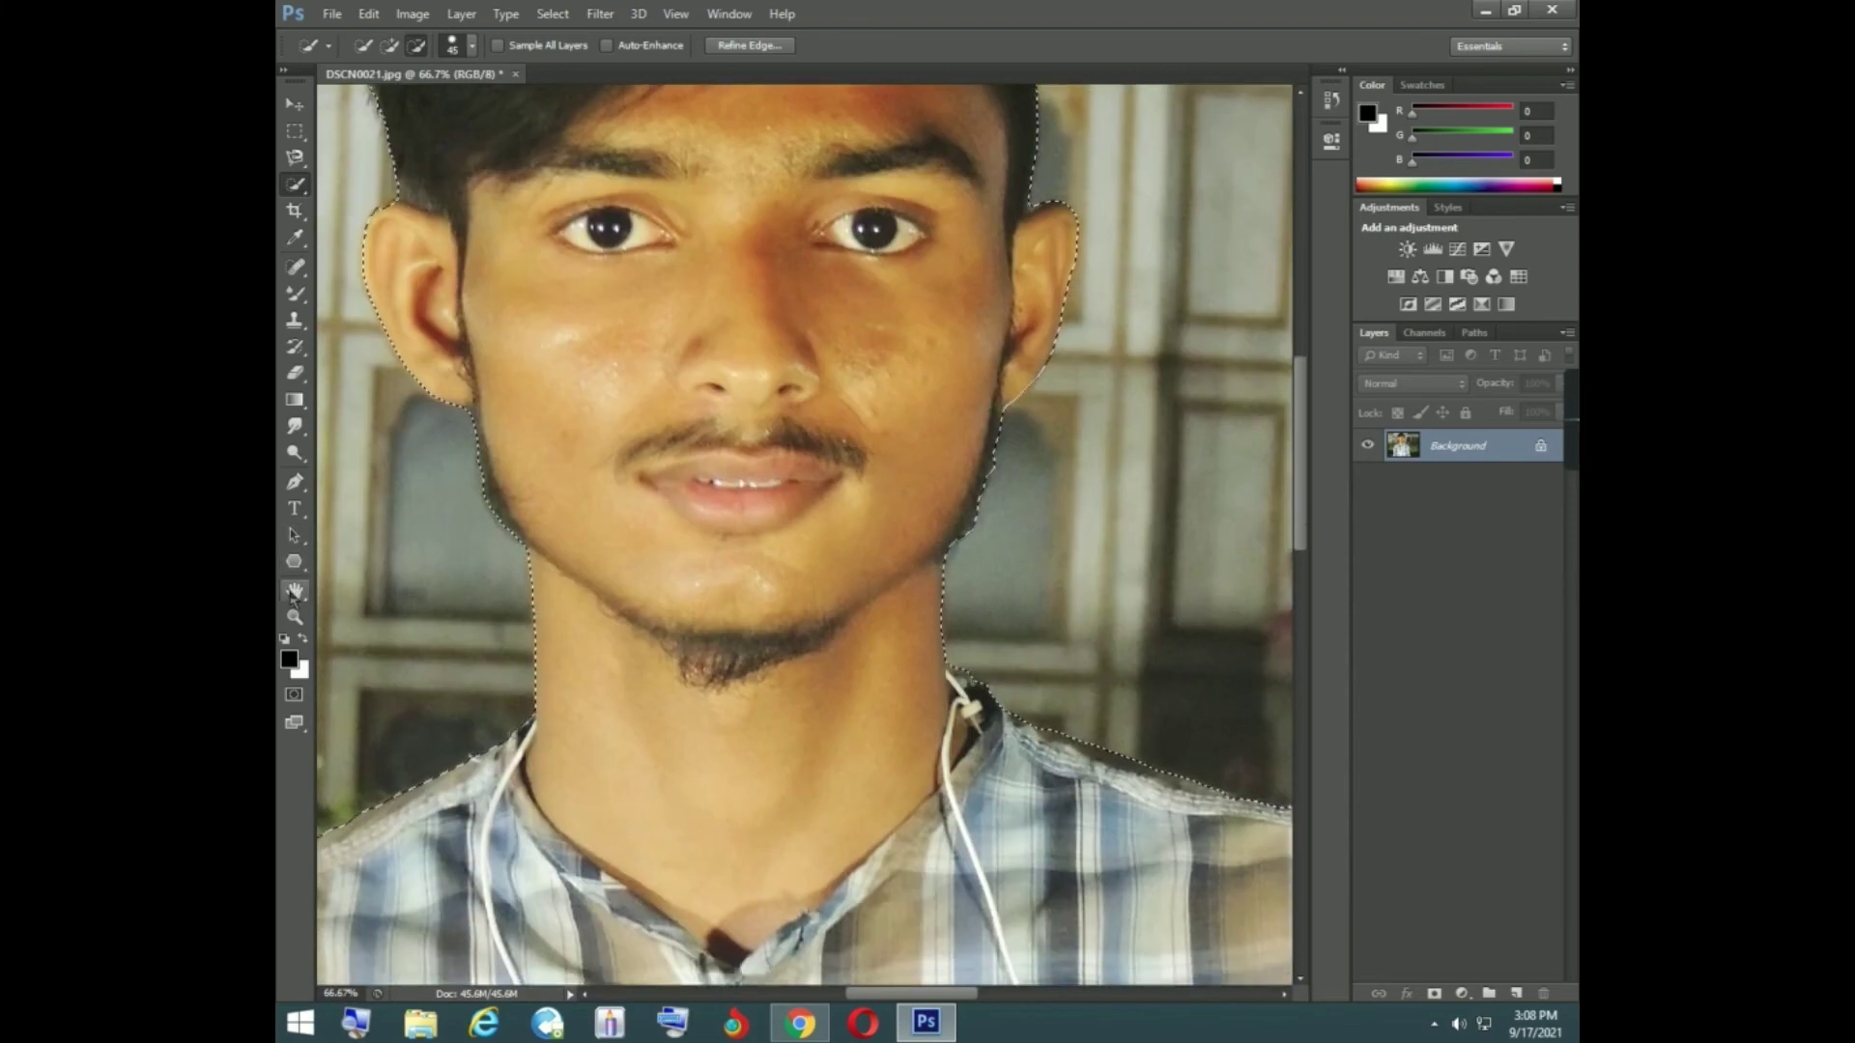
- Fit the whole photo in view and invert the selection so that it covers the background around the man
{"action": "left_click", "coordinate": [293, 619]}
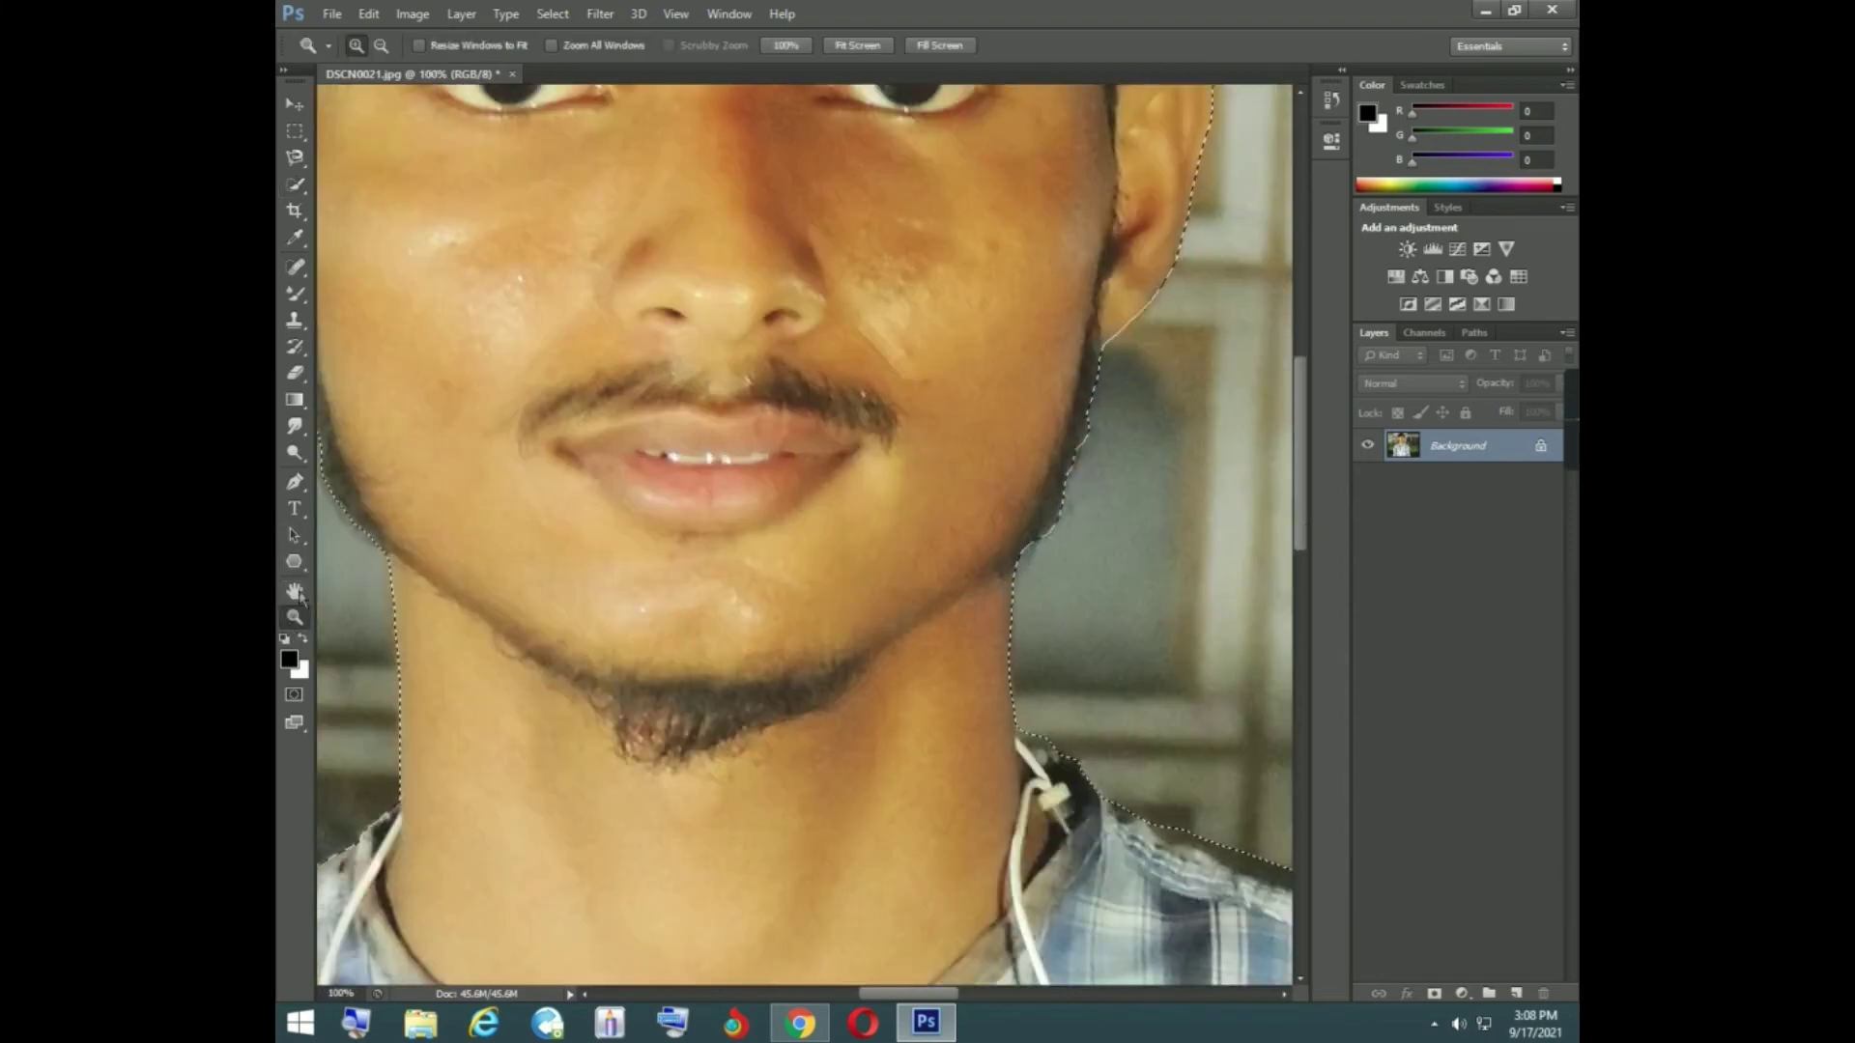
{"action": "left_click", "coordinate": [852, 48]}
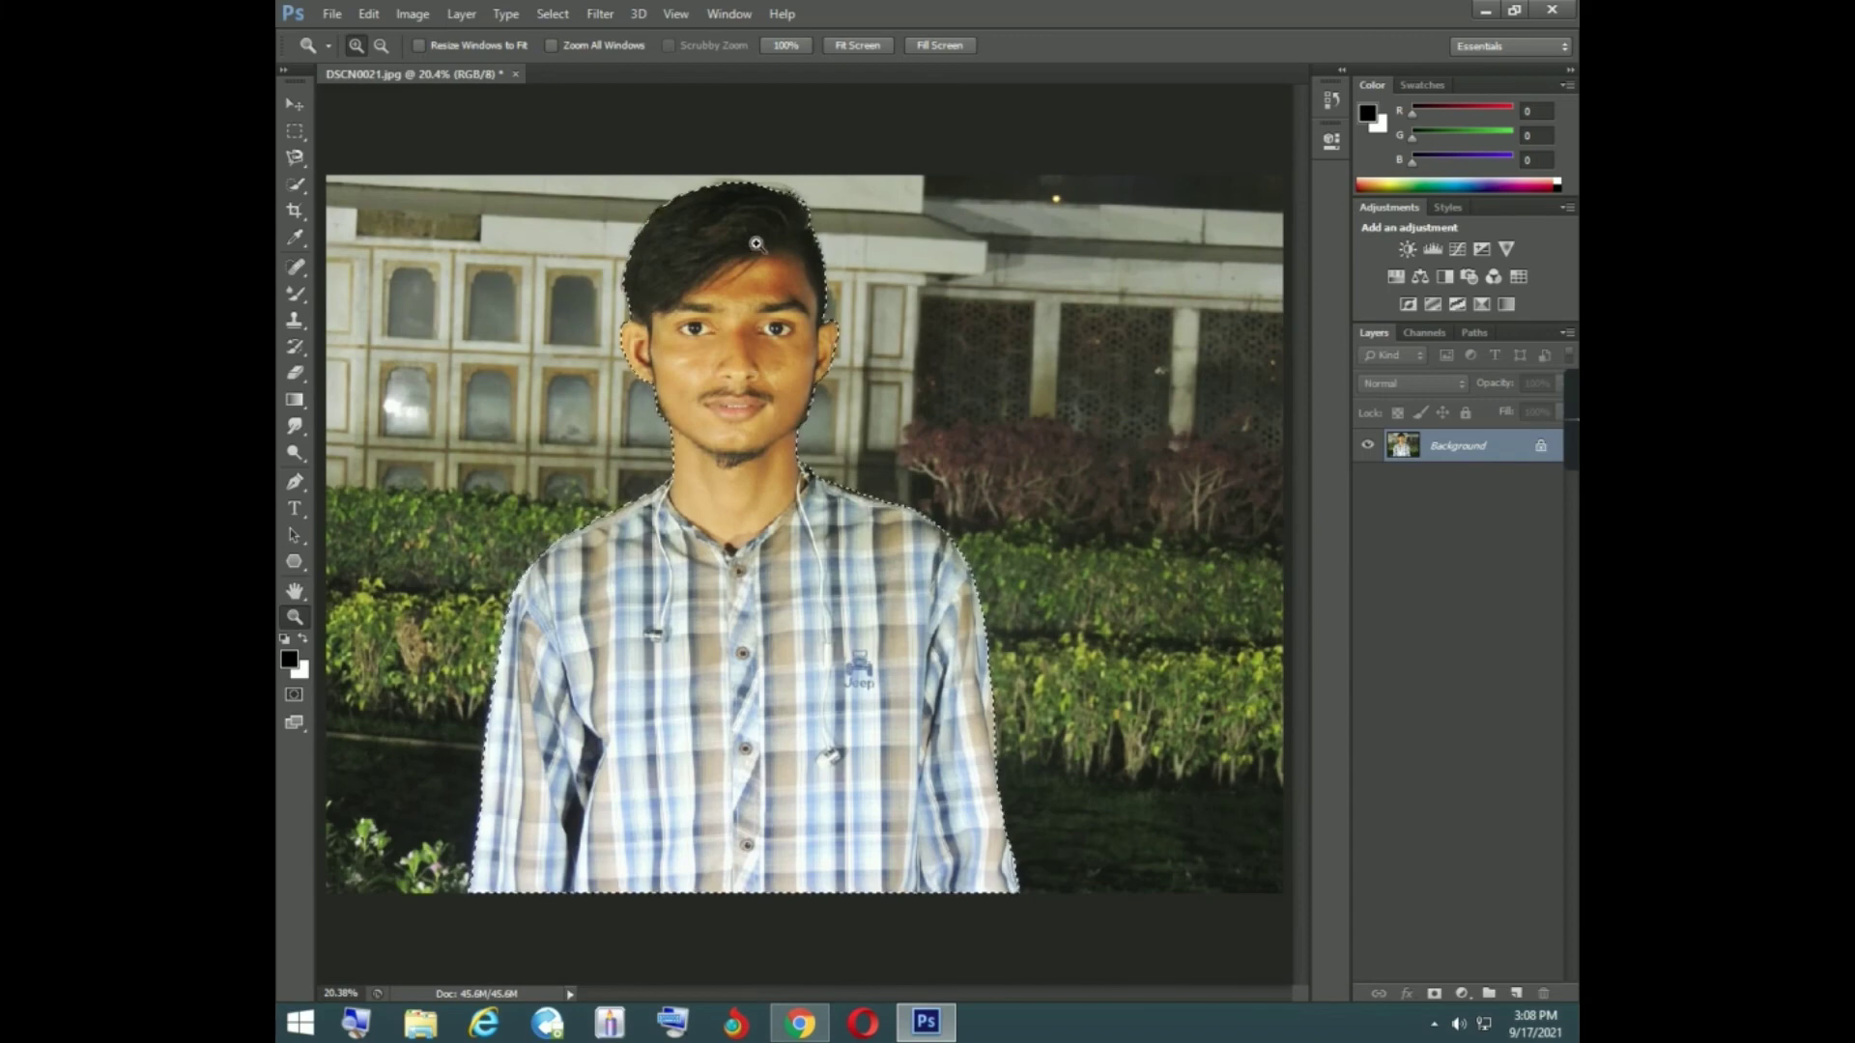
{"action": "left_click", "coordinate": [295, 184]}
{"action": "right_click", "coordinate": [742, 332]}
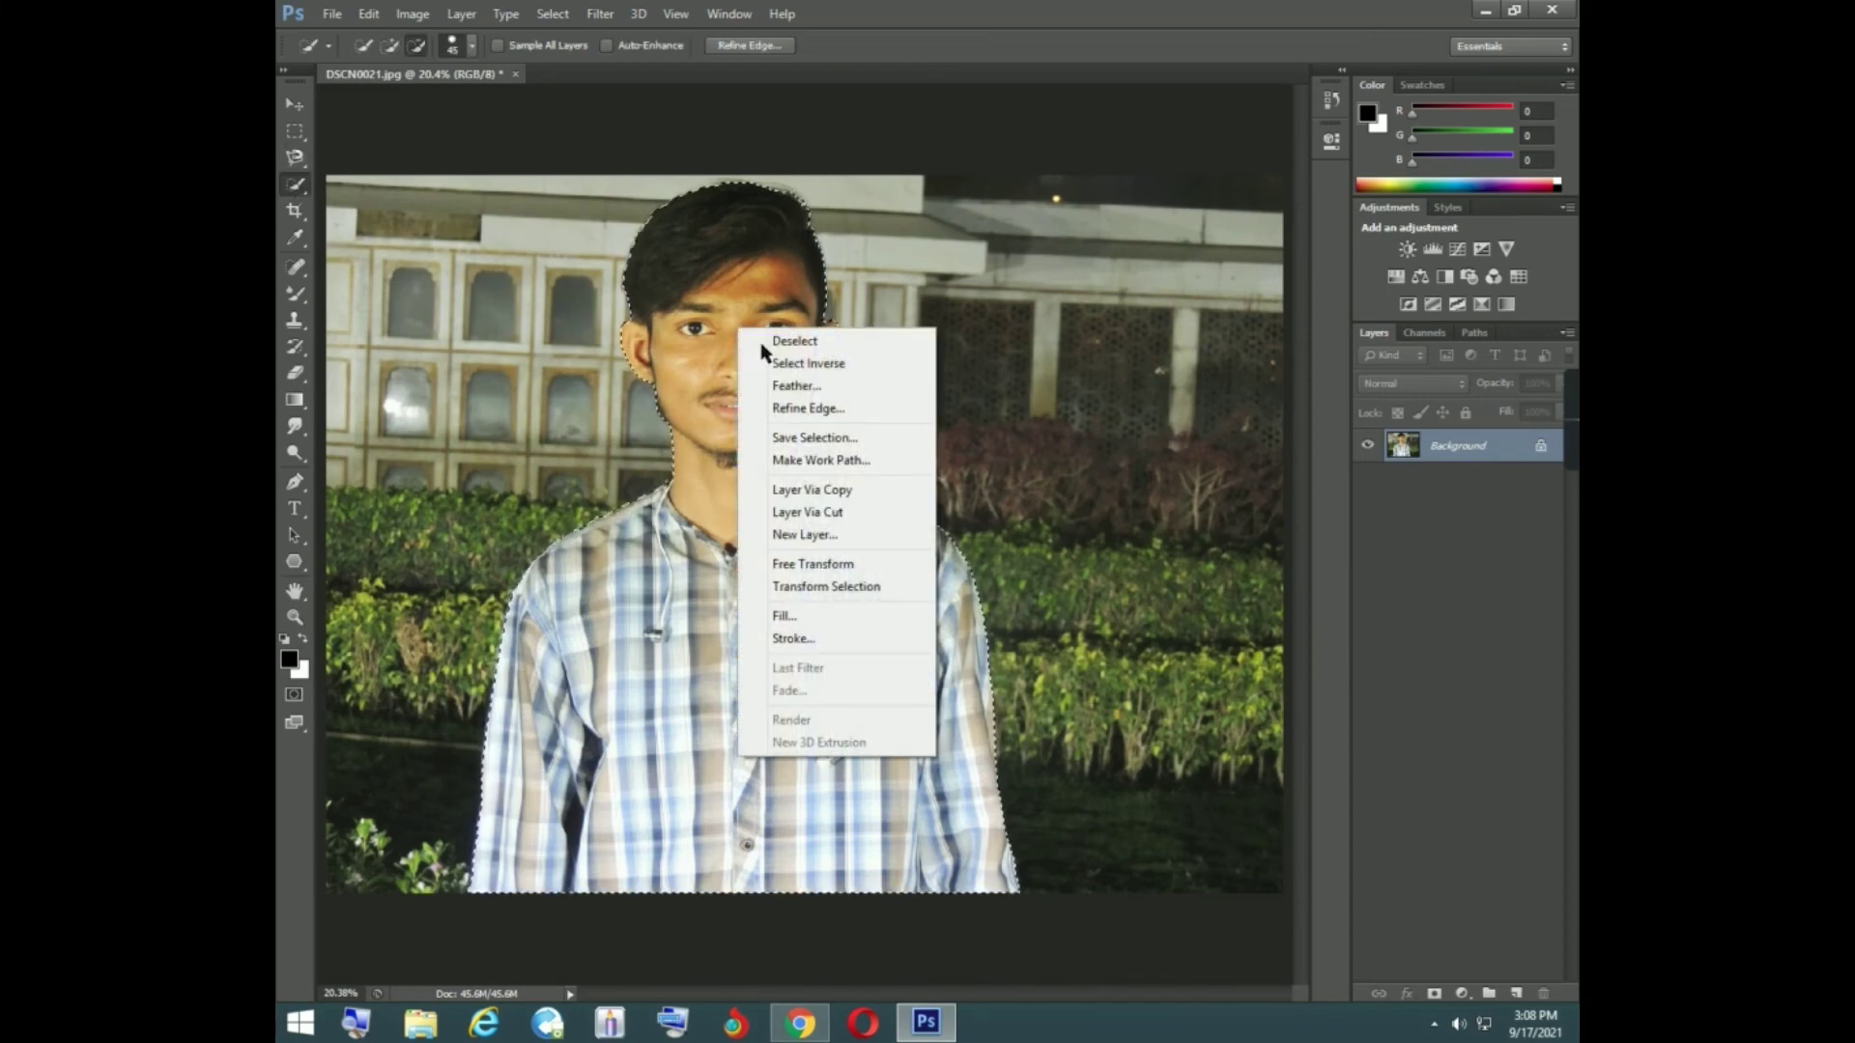
{"action": "left_click", "coordinate": [798, 363]}
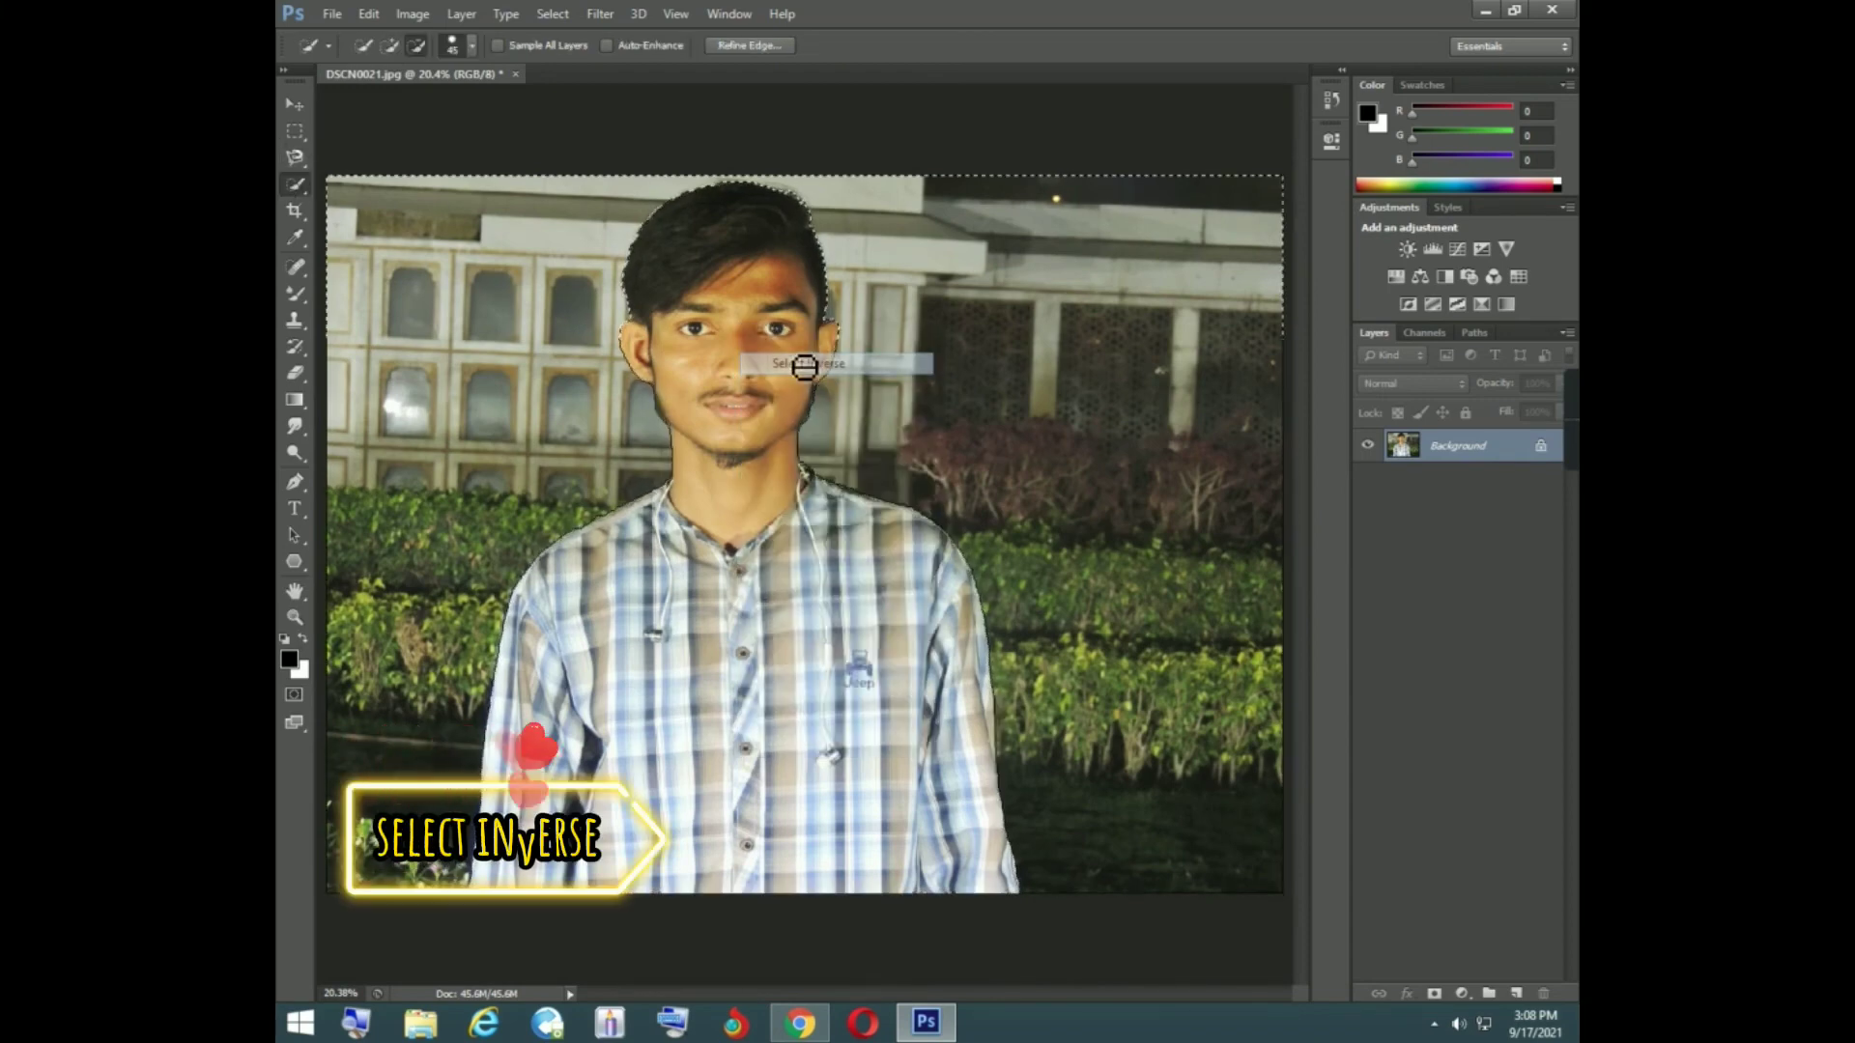
- Apply a mild Gaussian Blur to the selected background, with a radius below about 13 pixels, and deselect
{"action": "left_click", "coordinate": [600, 13]}
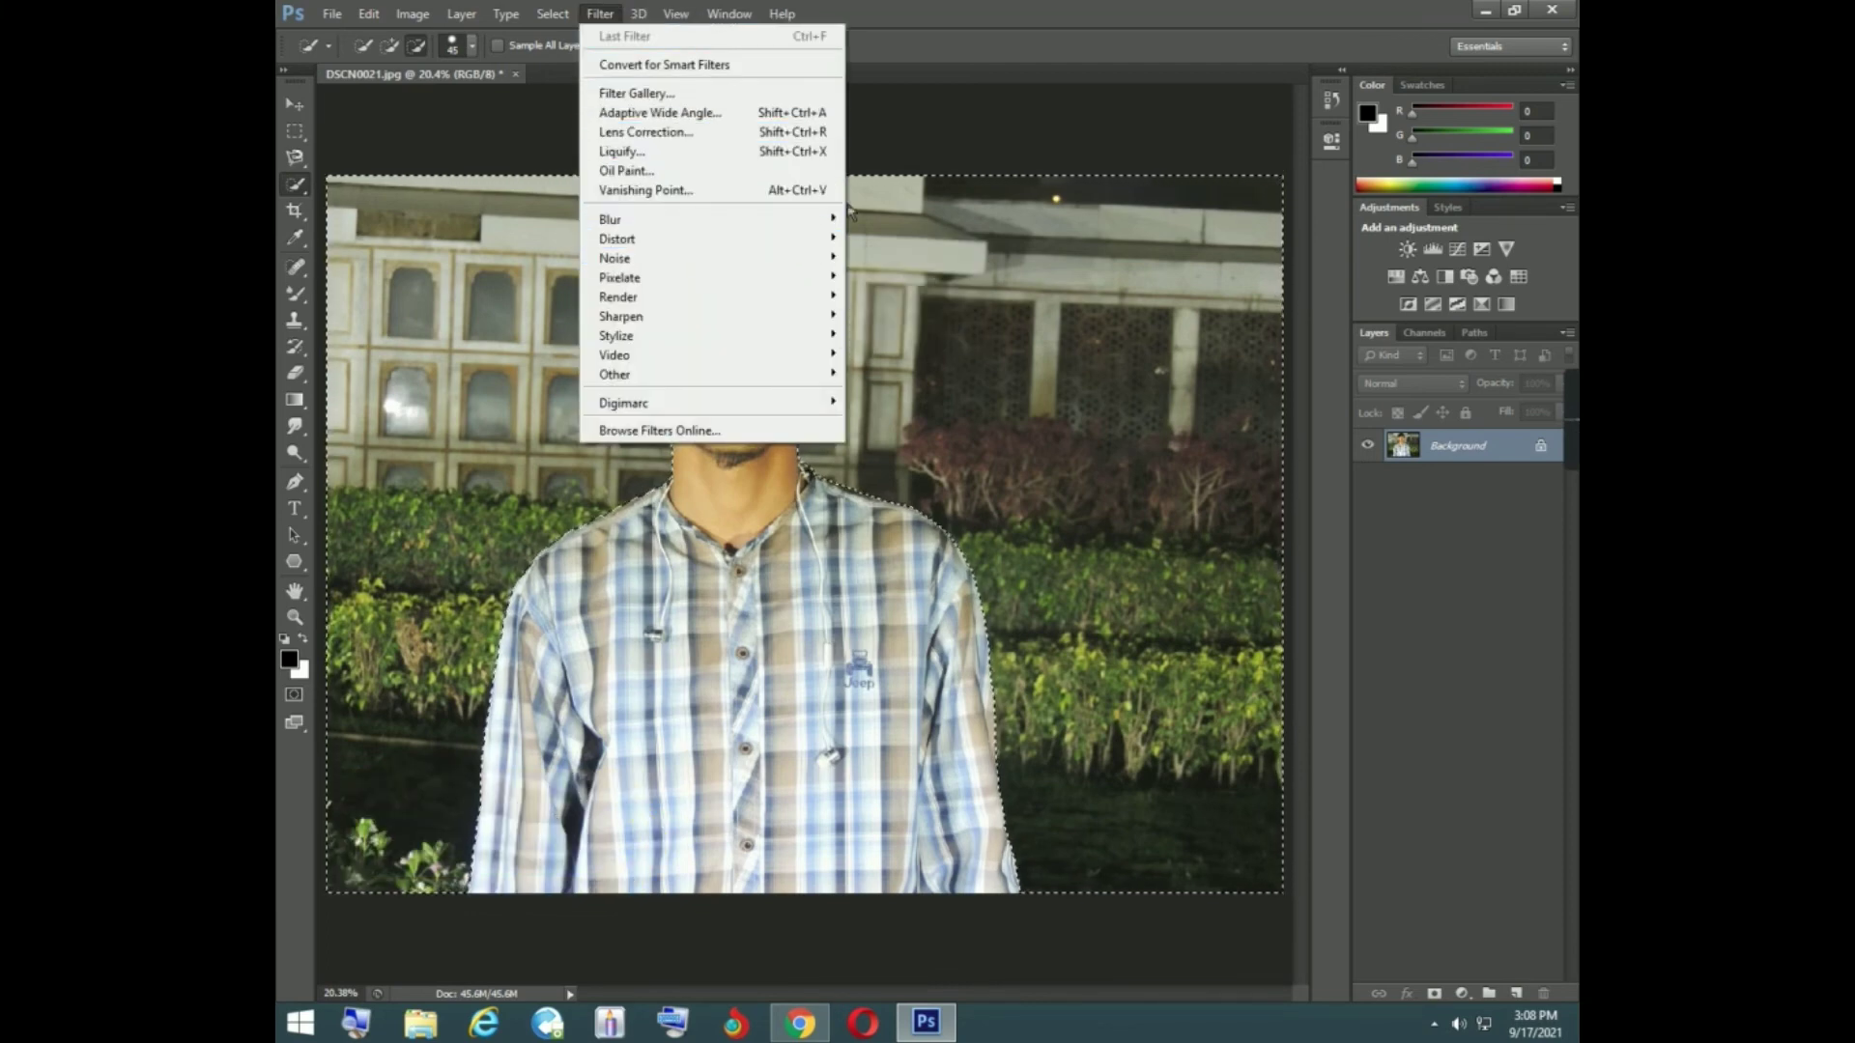
{"action": "mouse_move", "coordinate": [836, 228]}
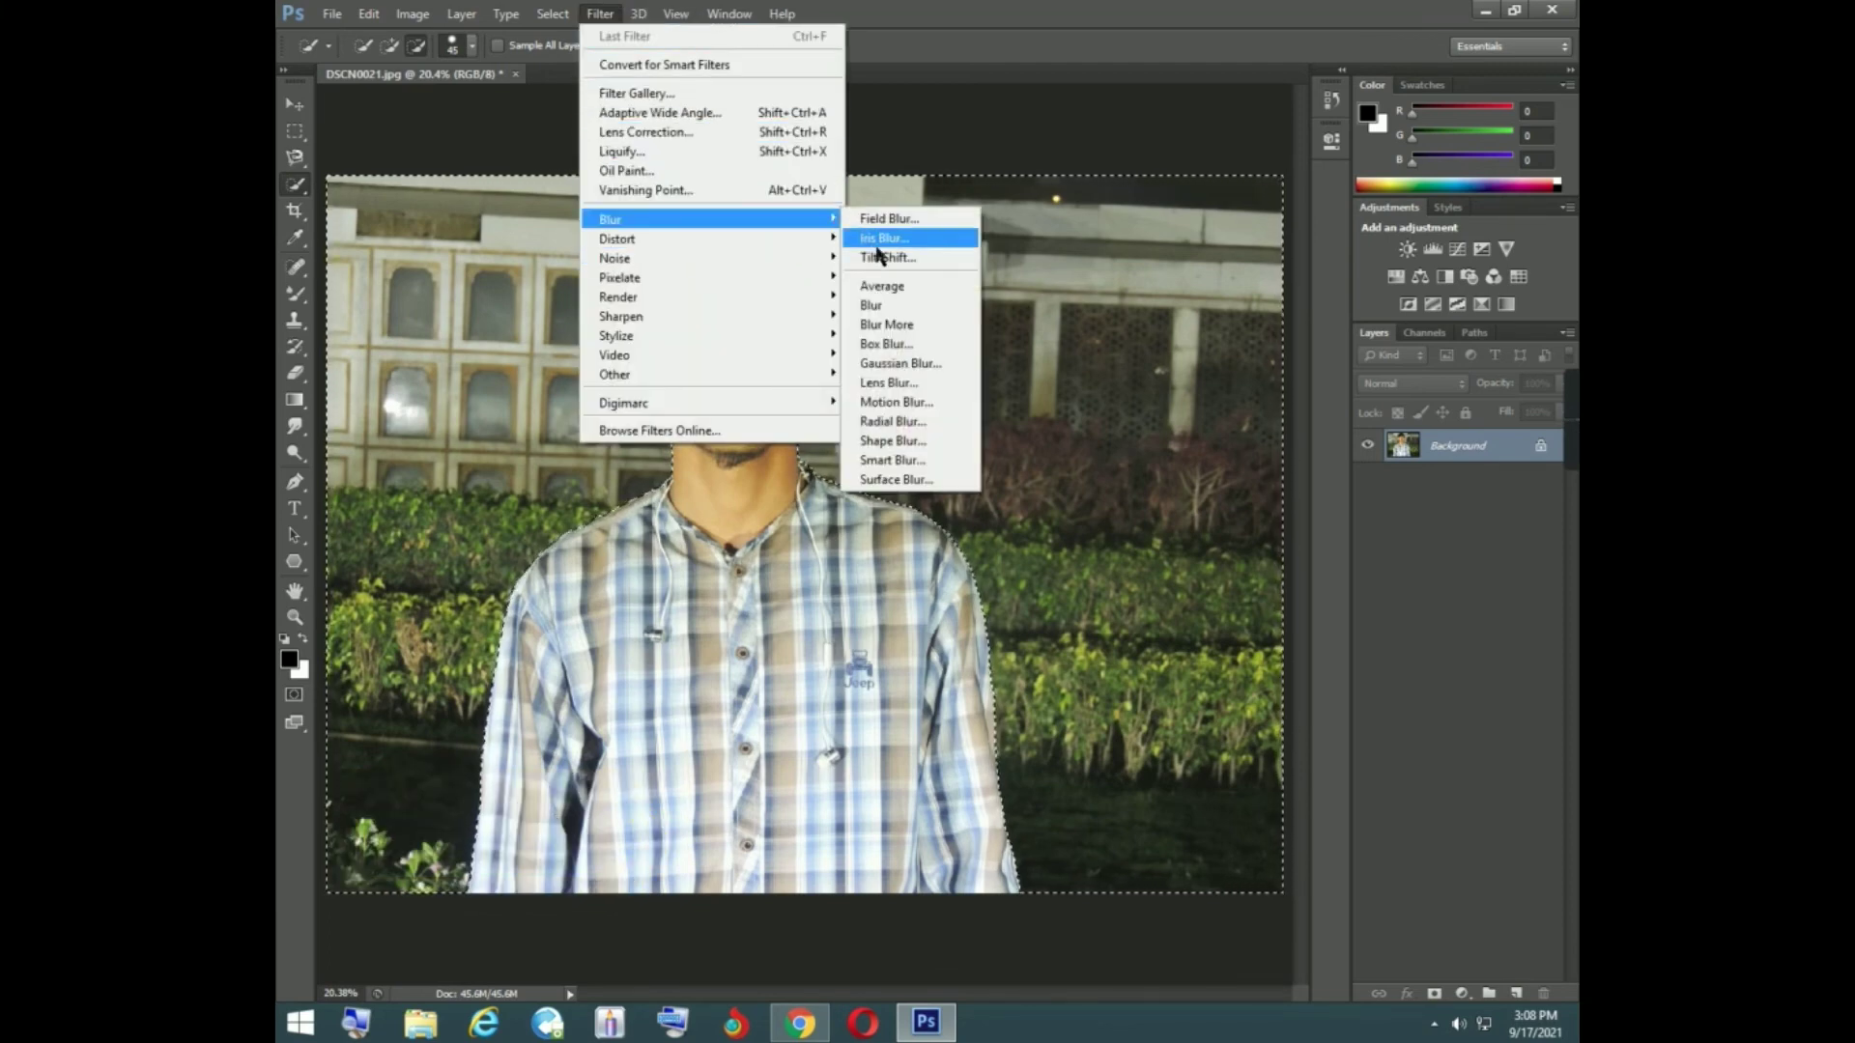
{"action": "left_click", "coordinate": [878, 364]}
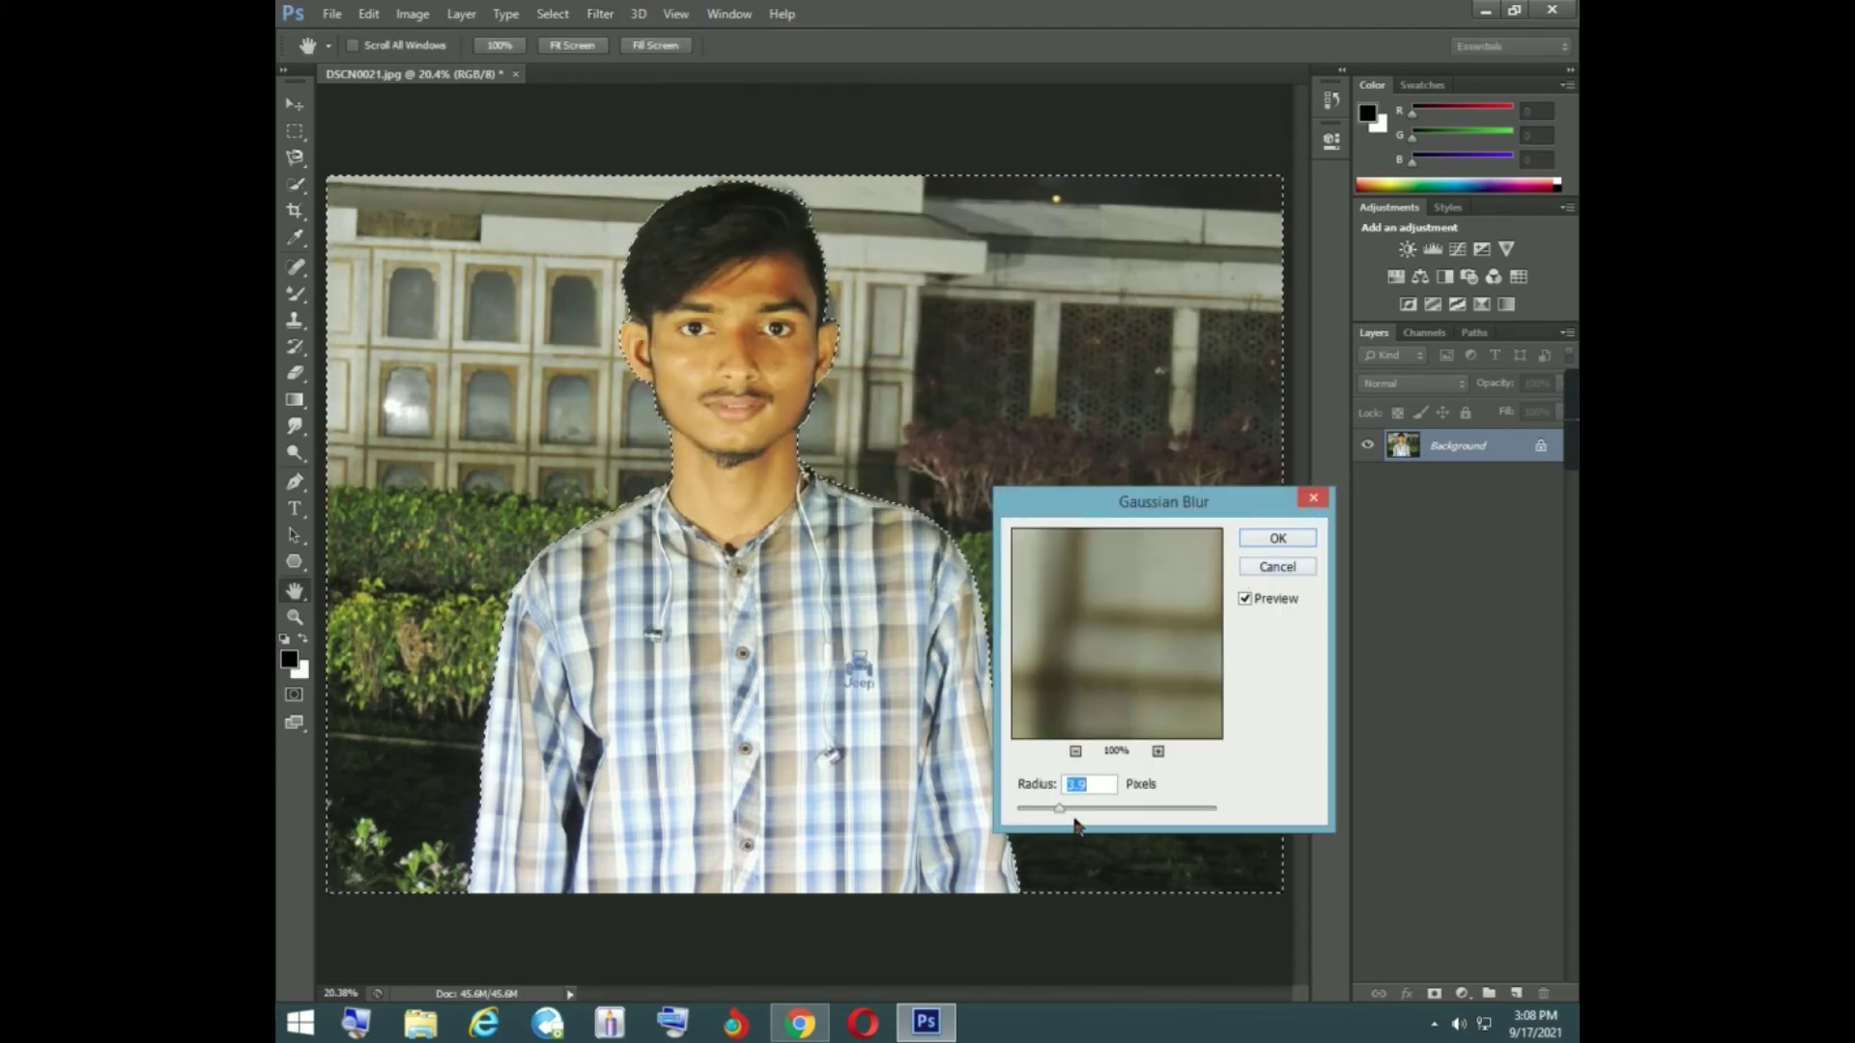
{"action": "left_click_drag", "start_coordinate": [1060, 808], "coordinate": [1234, 808]}
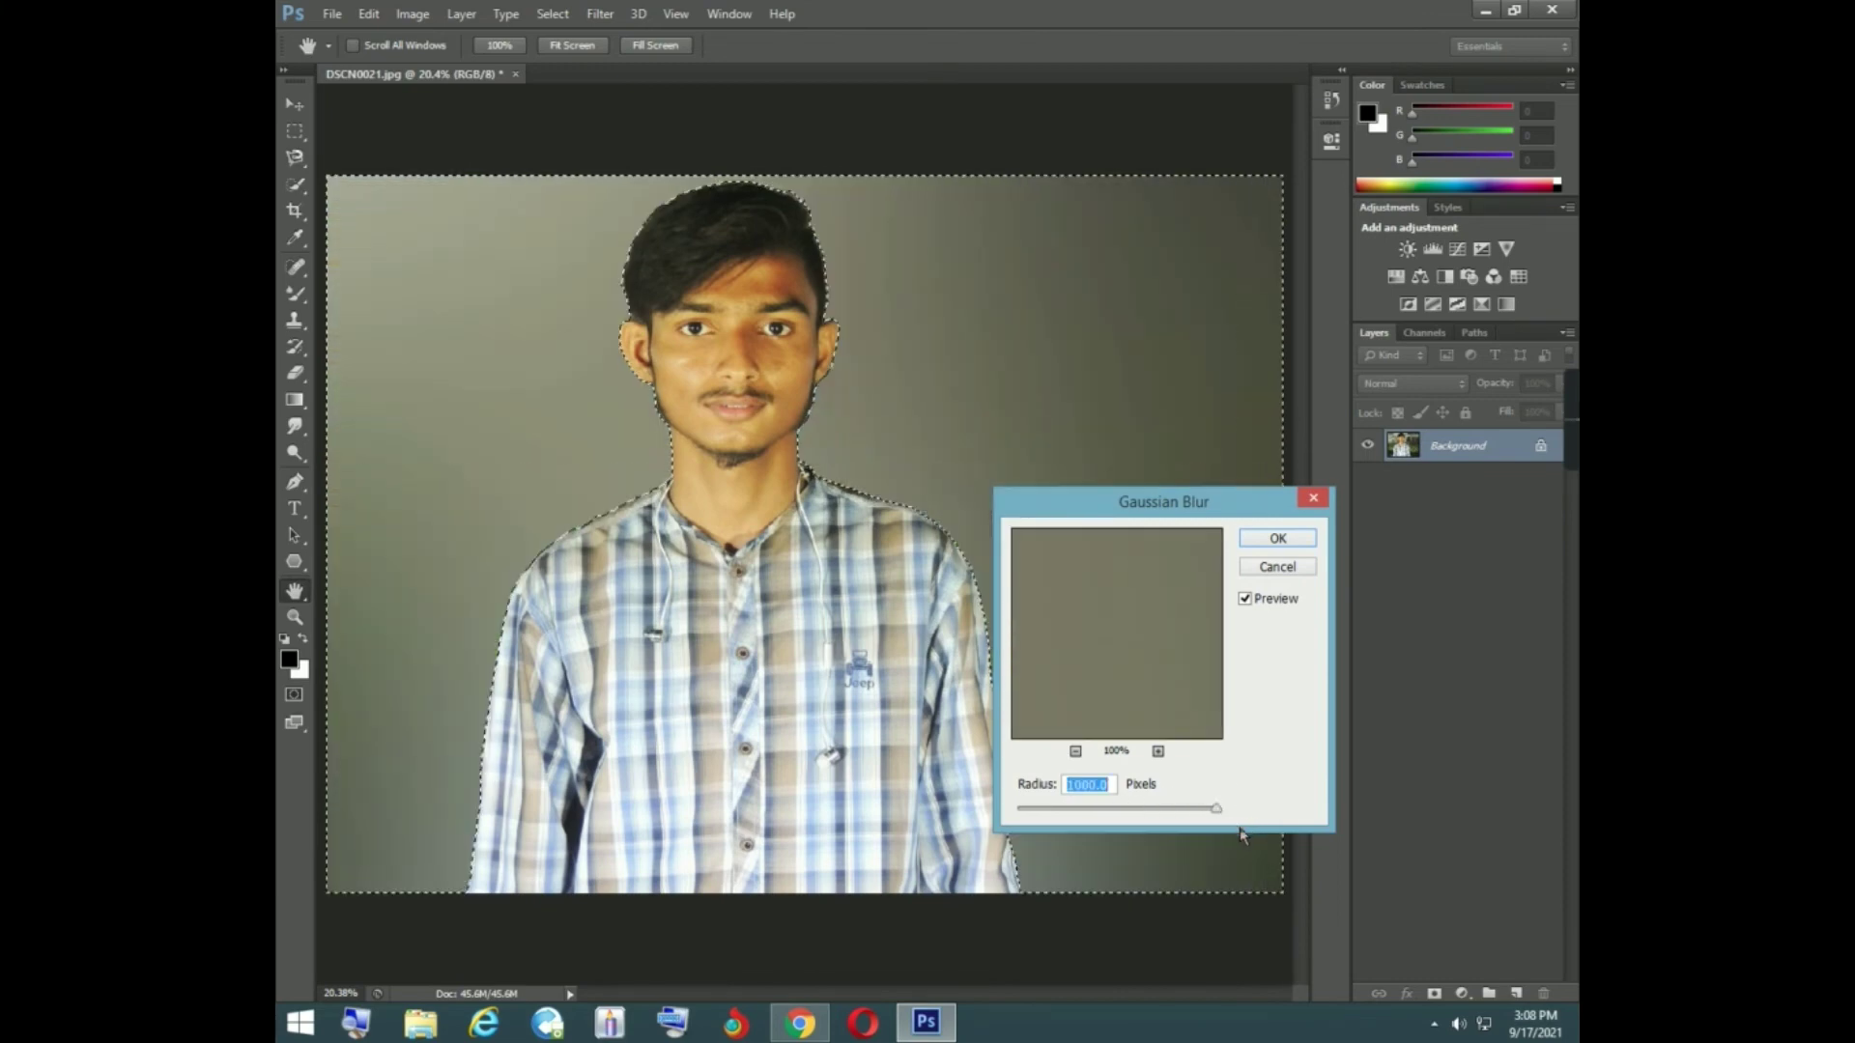
{"action": "left_click_drag", "start_coordinate": [1217, 809], "coordinate": [1107, 814]}
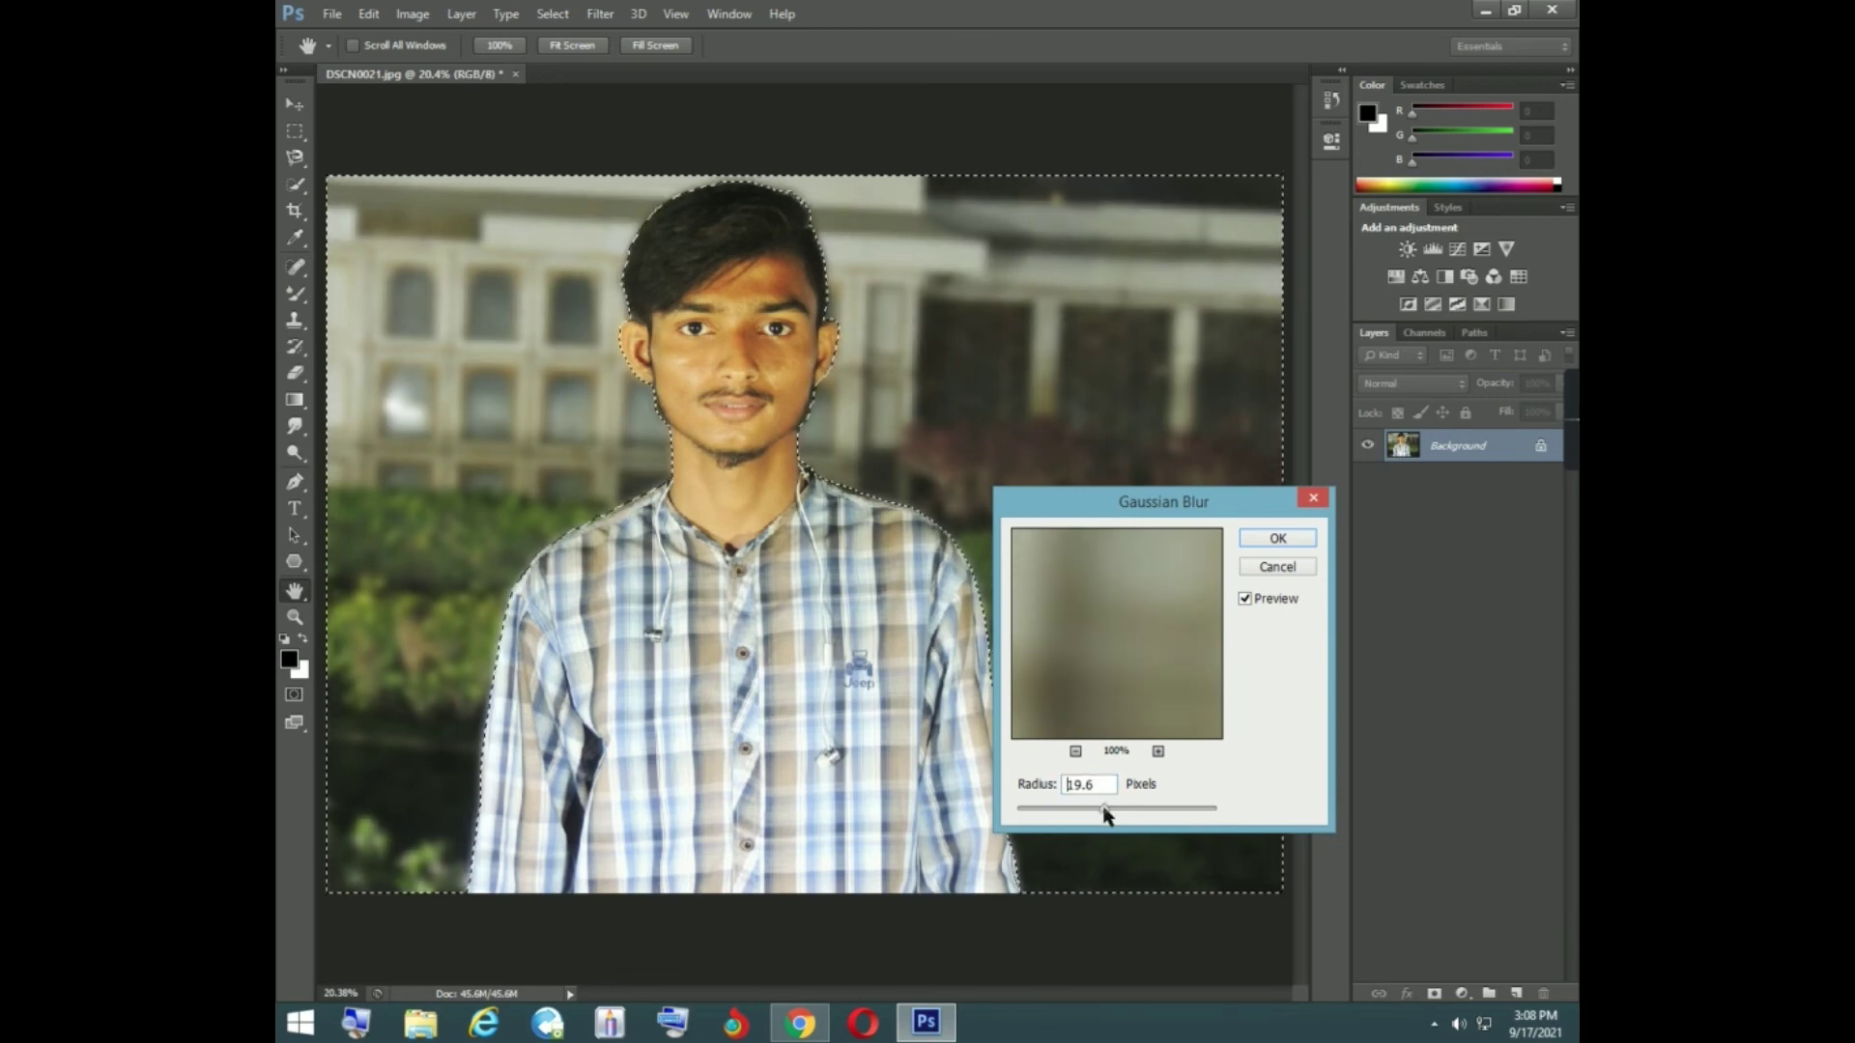
{"action": "left_click_drag", "start_coordinate": [1103, 808], "coordinate": [1102, 809]}
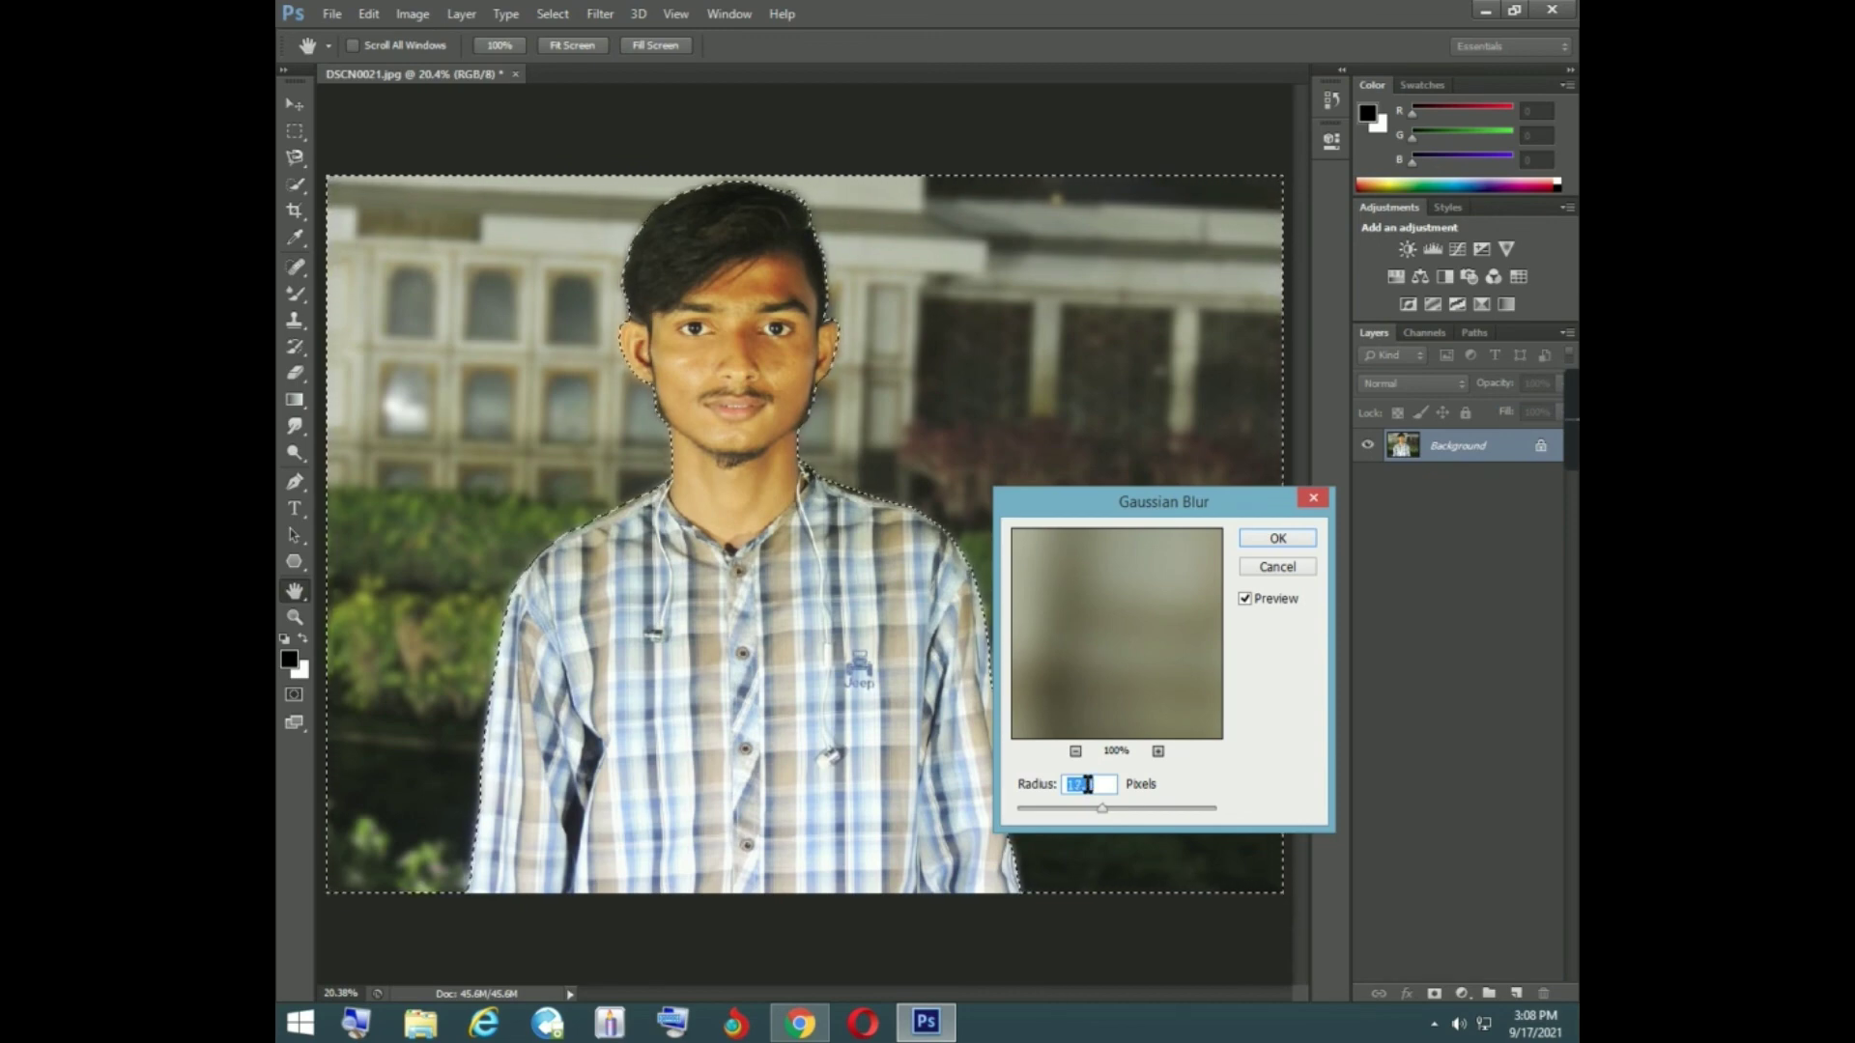
{"action": "scroll", "coordinate": [1099, 781], "scroll_direction": "down", "scroll_amount": 3}
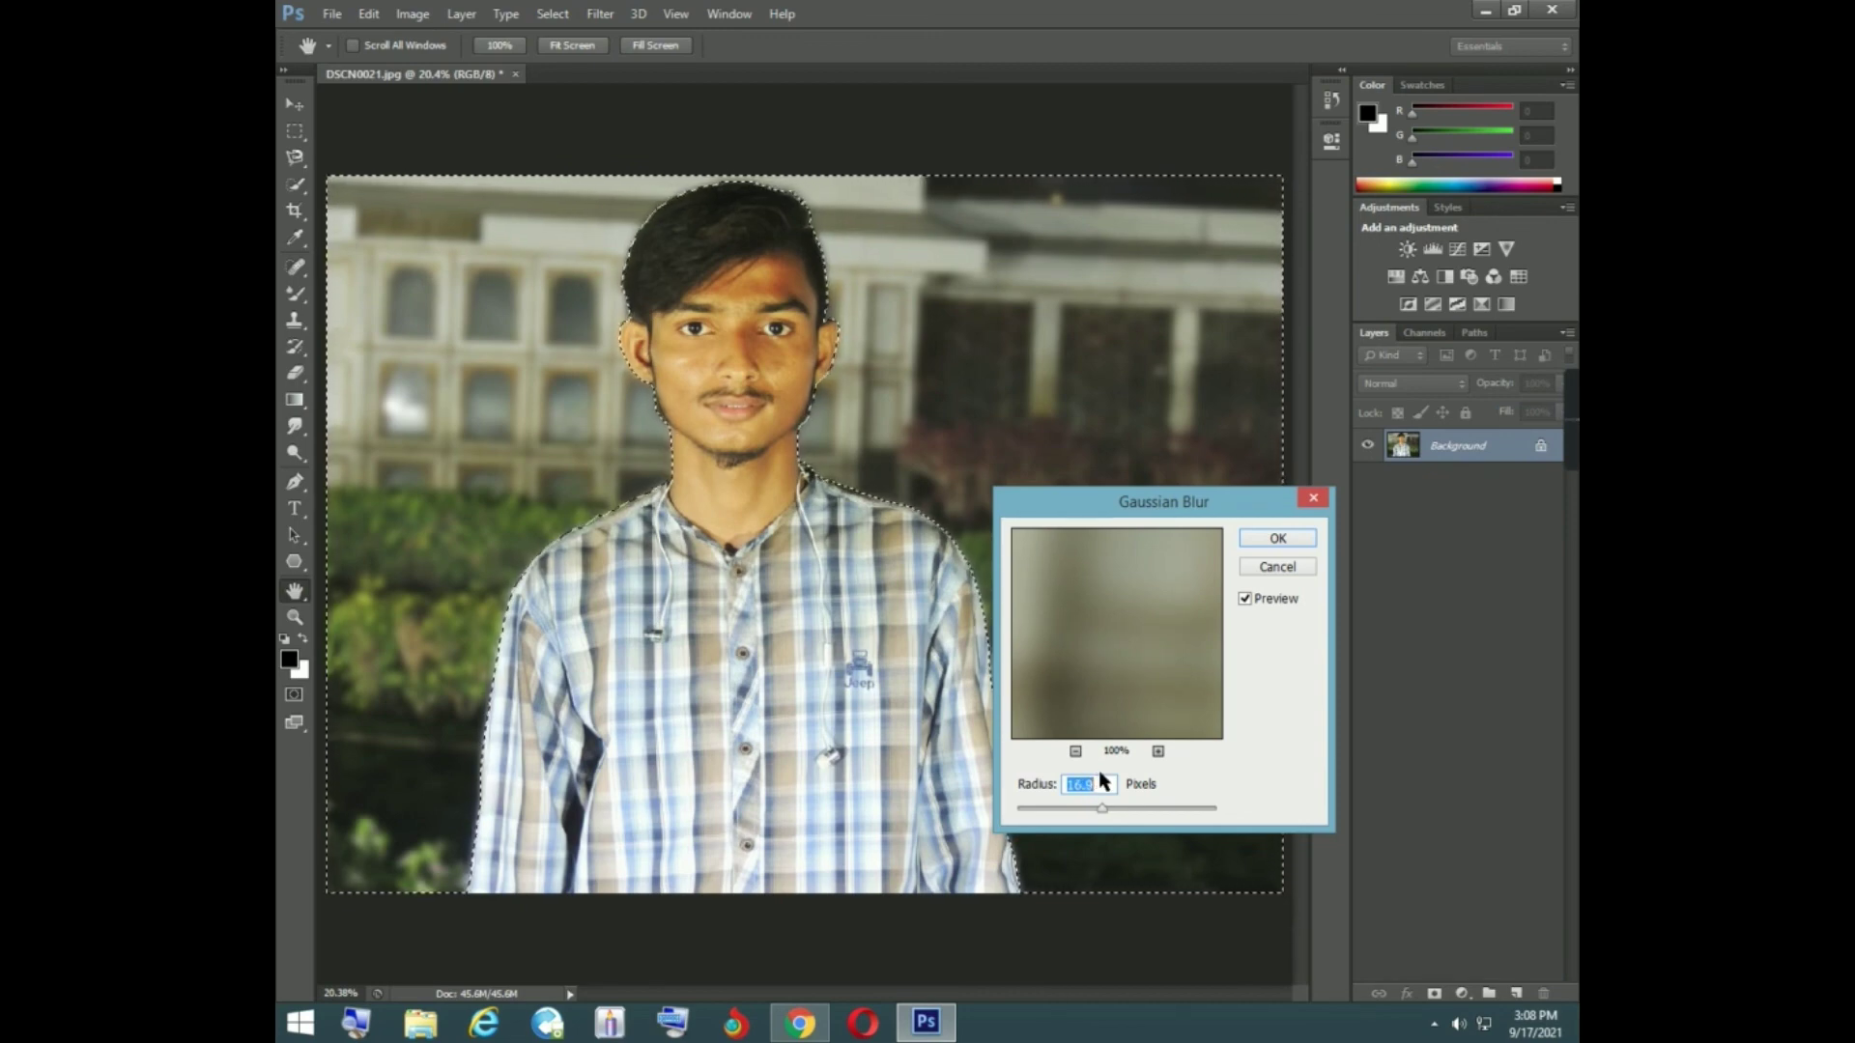
{"action": "scroll", "coordinate": [1100, 774], "scroll_direction": "down", "scroll_amount": 11}
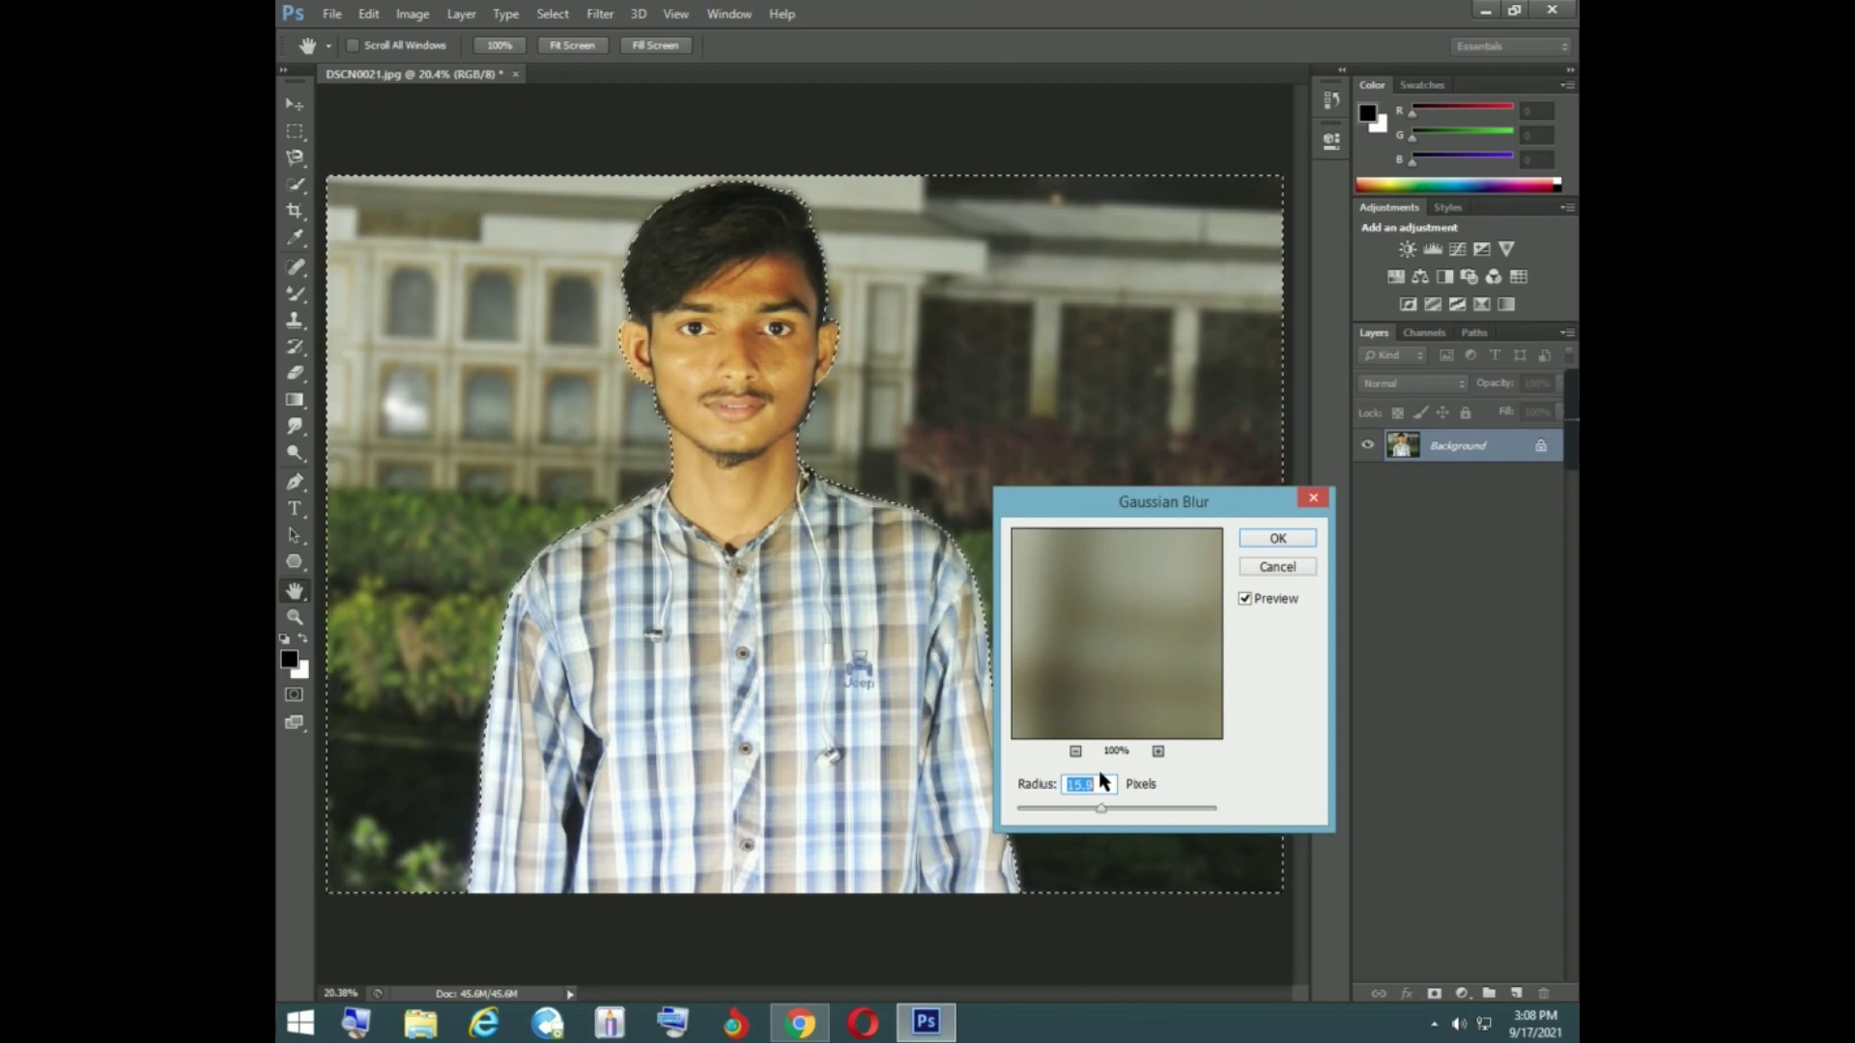
{"action": "scroll", "coordinate": [1101, 773], "scroll_direction": "down", "scroll_amount": 8}
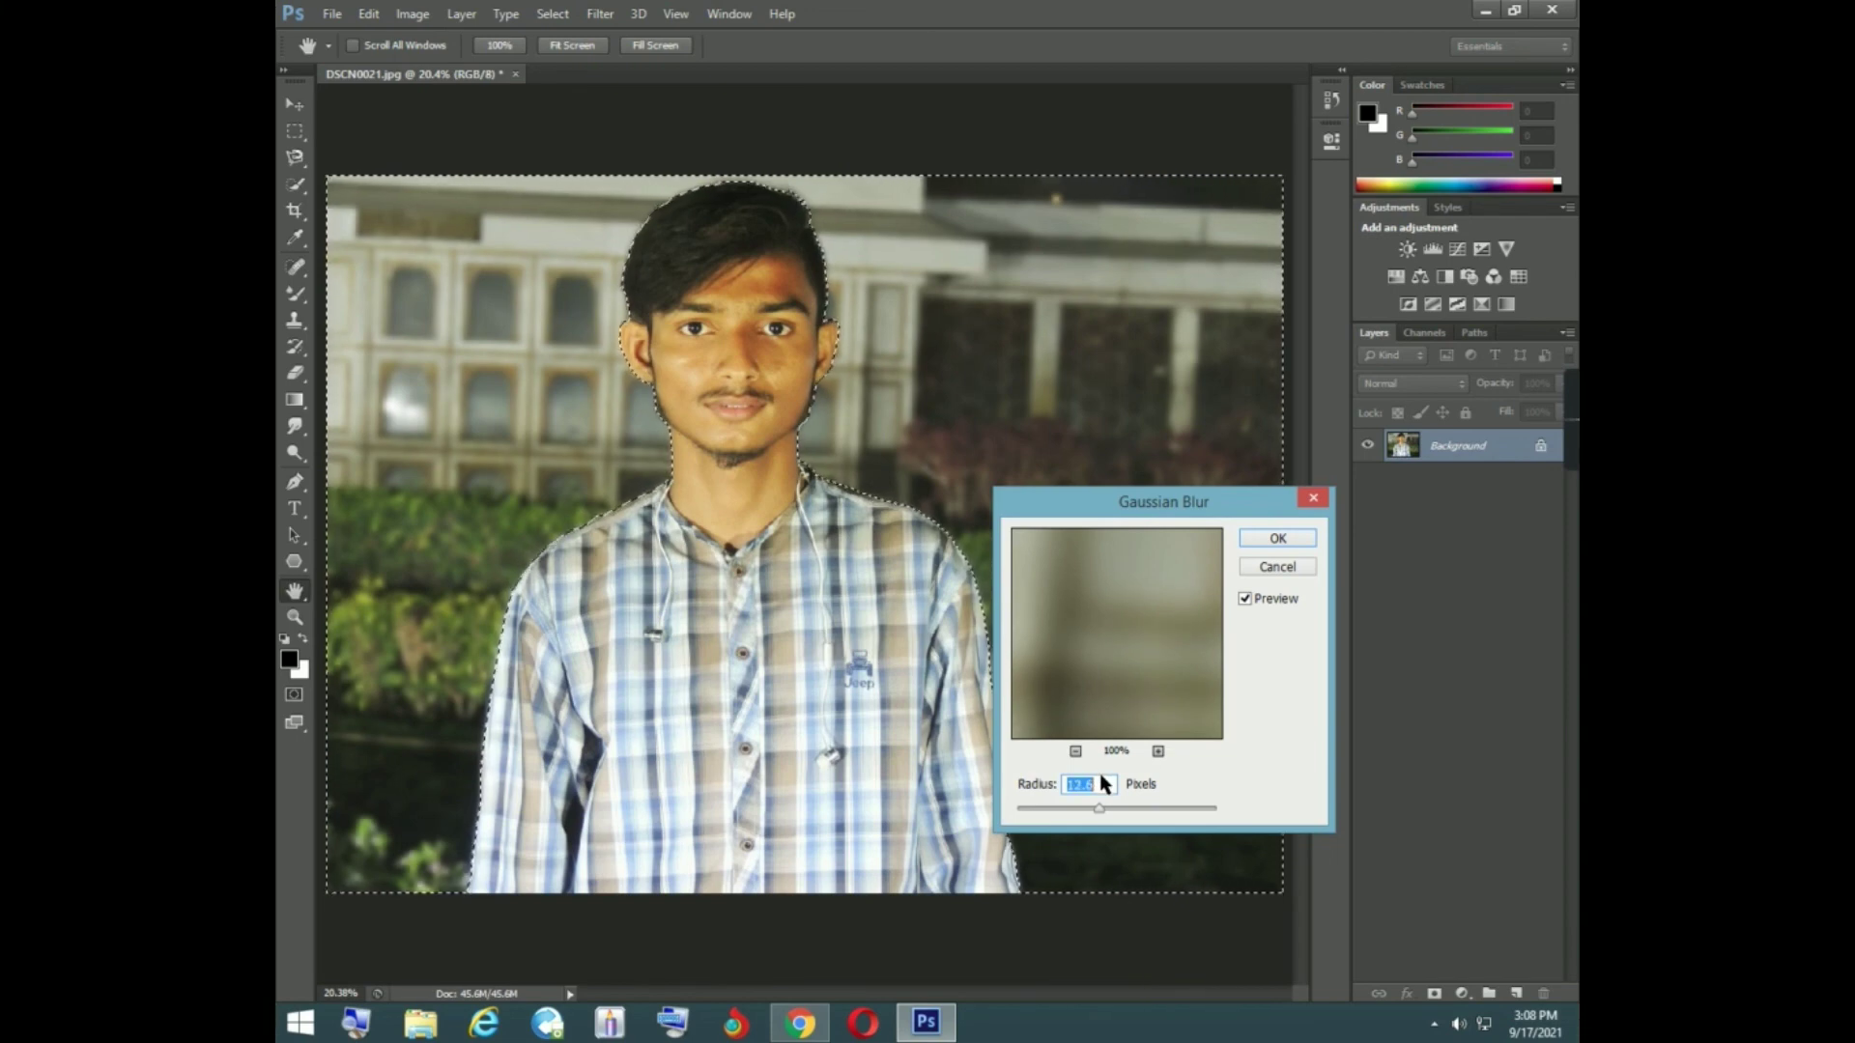
{"action": "left_click_drag", "start_coordinate": [1100, 776], "coordinate": [1099, 776]}
{"action": "left_click", "coordinate": [1277, 537]}
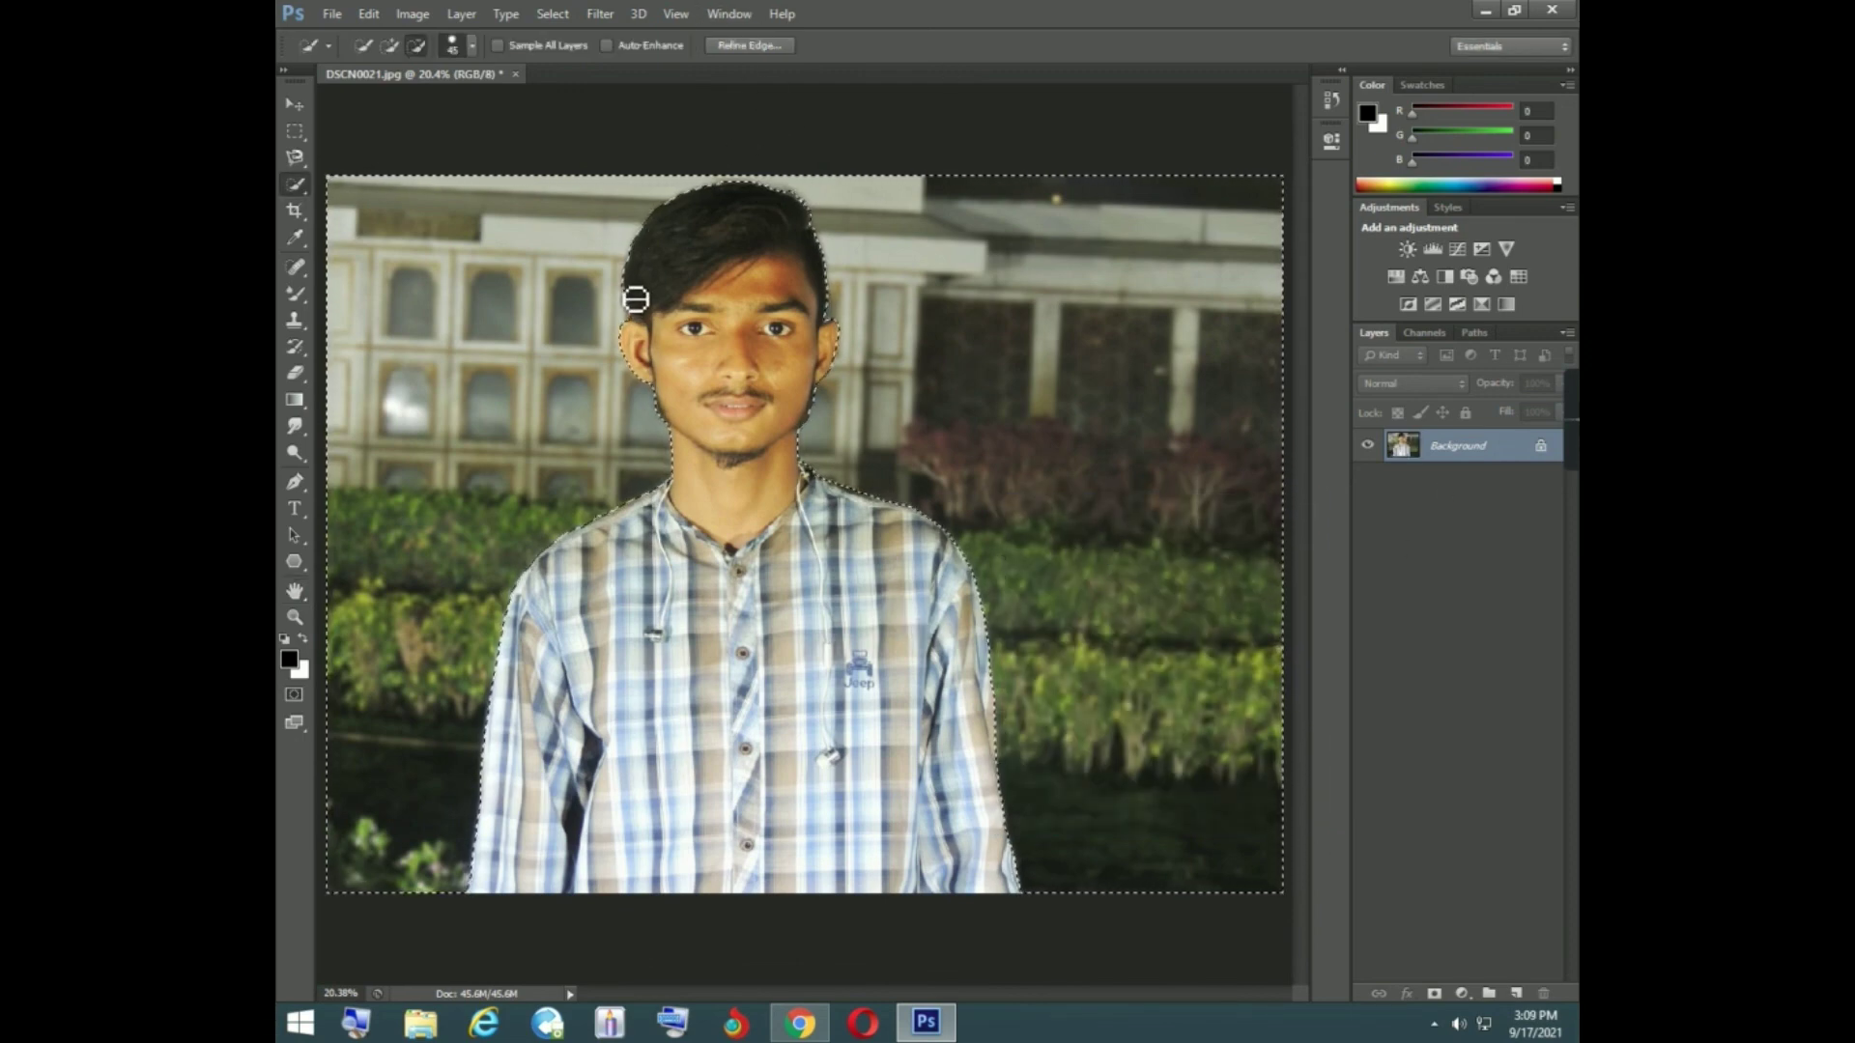
{"action": "right_click", "coordinate": [605, 253]}
{"action": "left_click", "coordinate": [652, 260]}
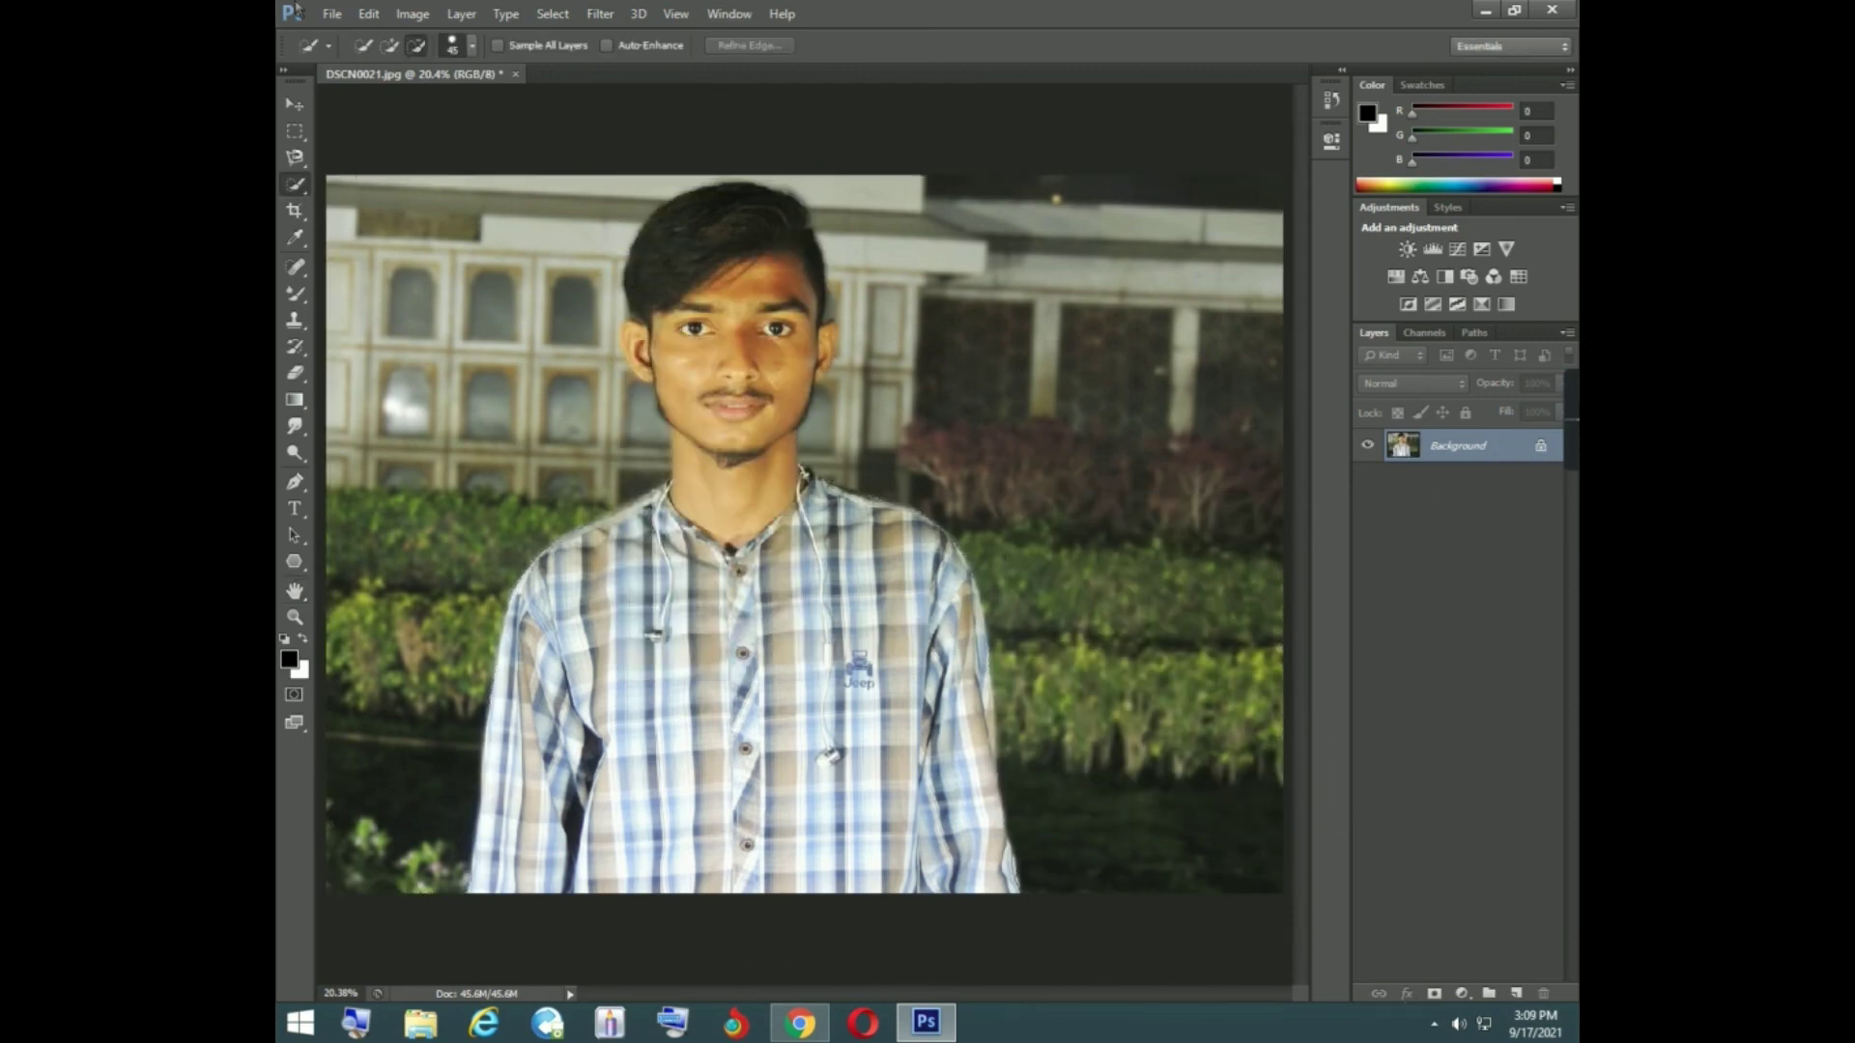
- Save the photo to the Desktop as DSCN0021.jpg in JPEG format with quality 12 (Maximum) and Progressive with 3 scans
{"action": "left_click", "coordinate": [332, 13]}
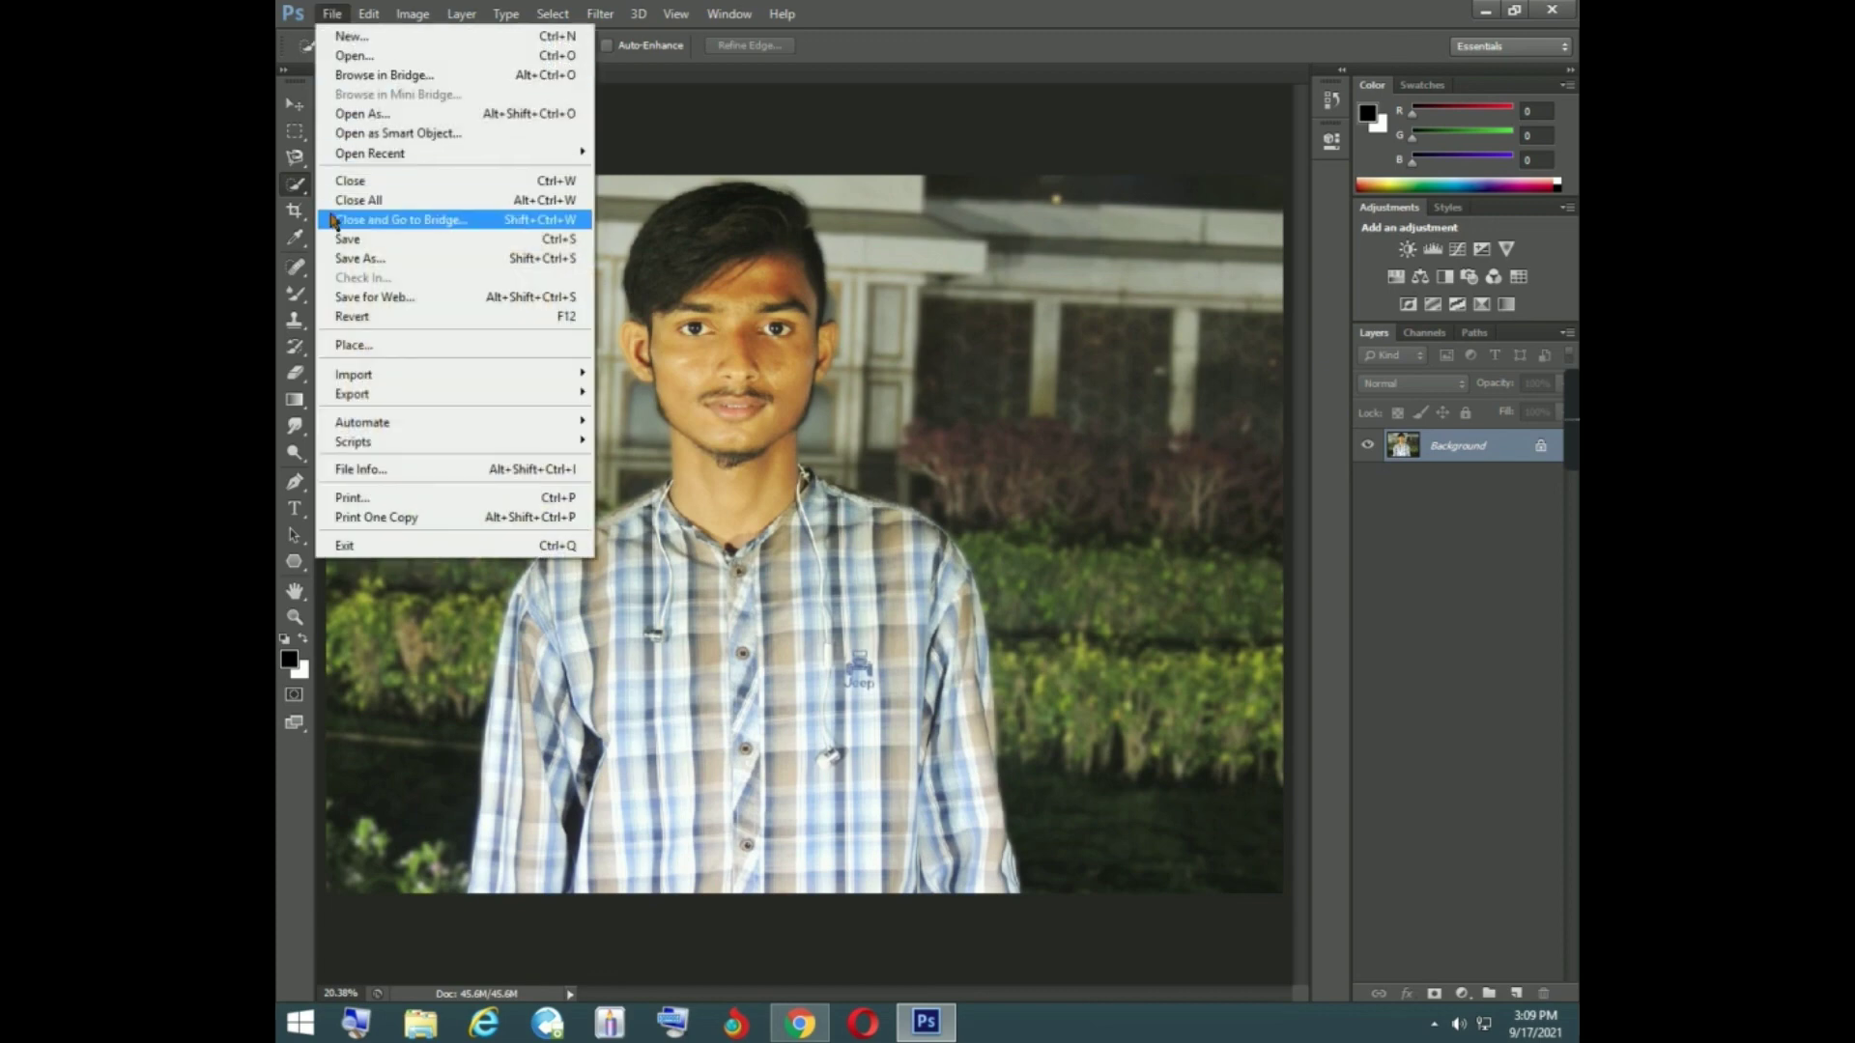
{"action": "left_click", "coordinate": [353, 253]}
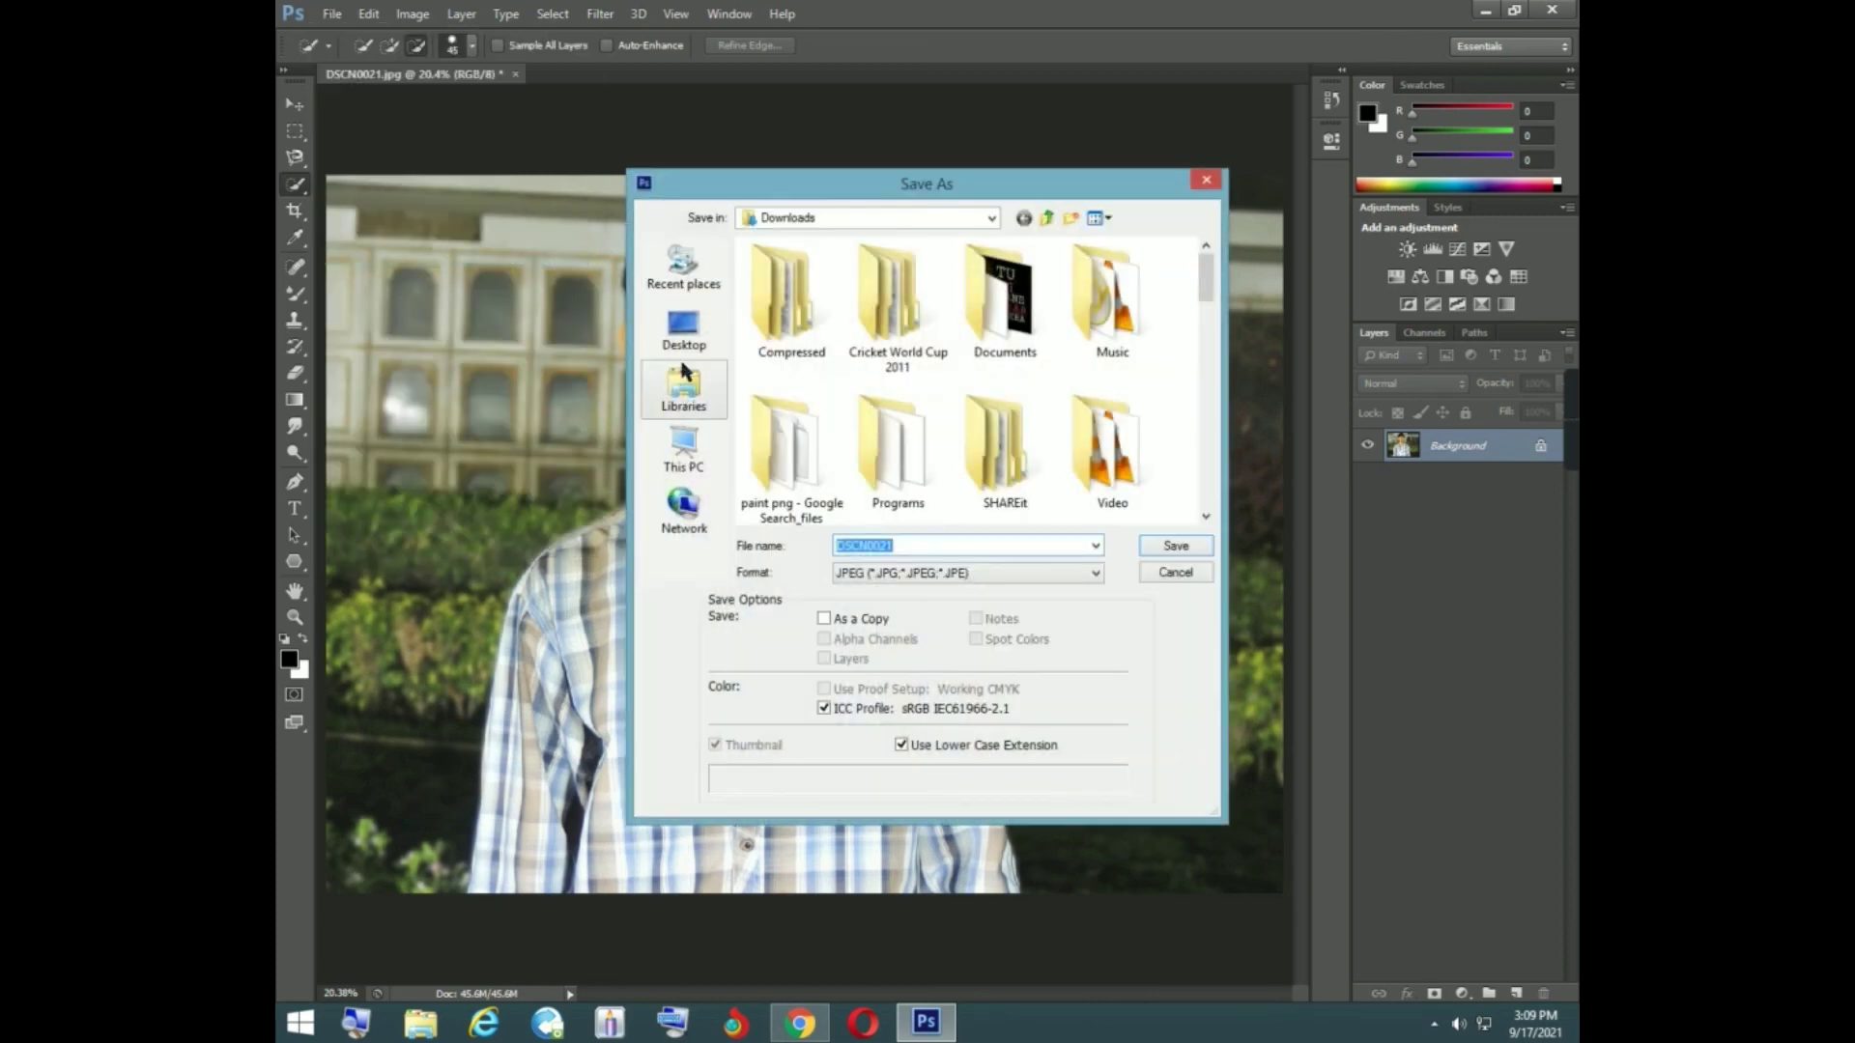
{"action": "left_click", "coordinate": [685, 333]}
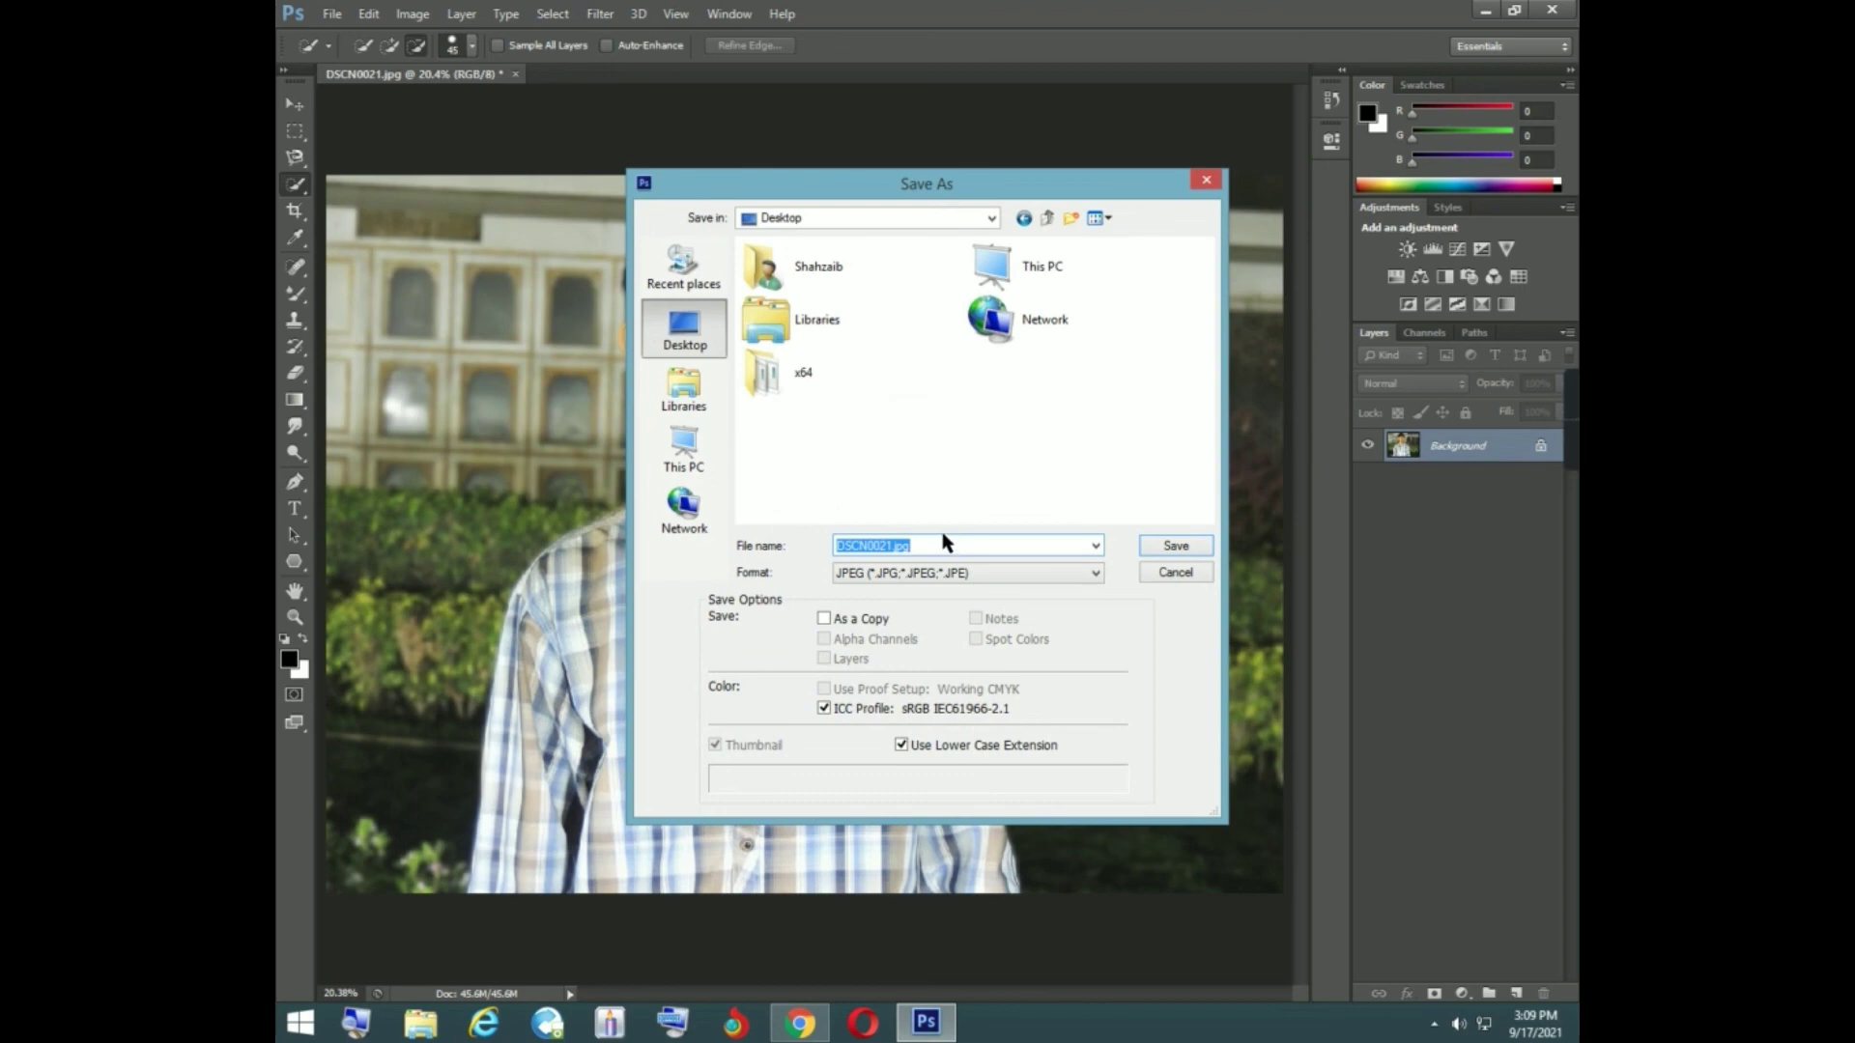
{"action": "left_click", "coordinate": [1172, 547]}
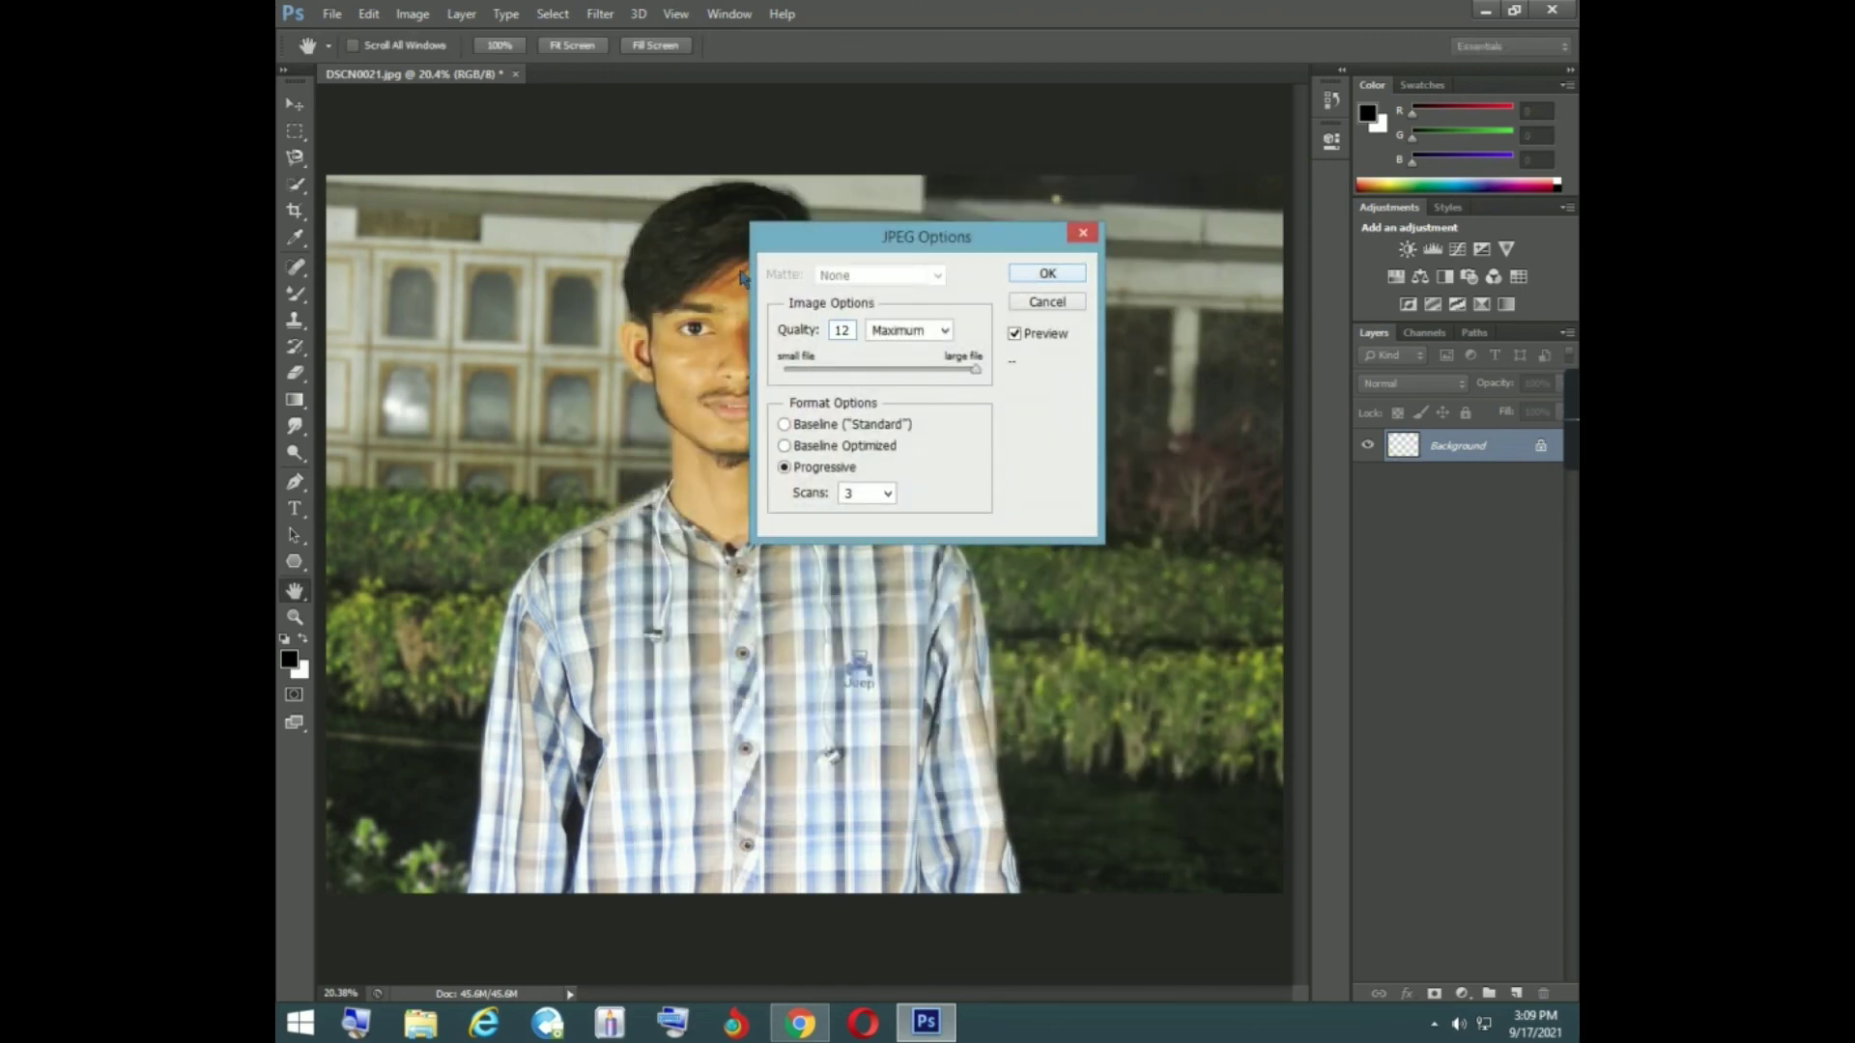
{"action": "key", "text": "Return"}
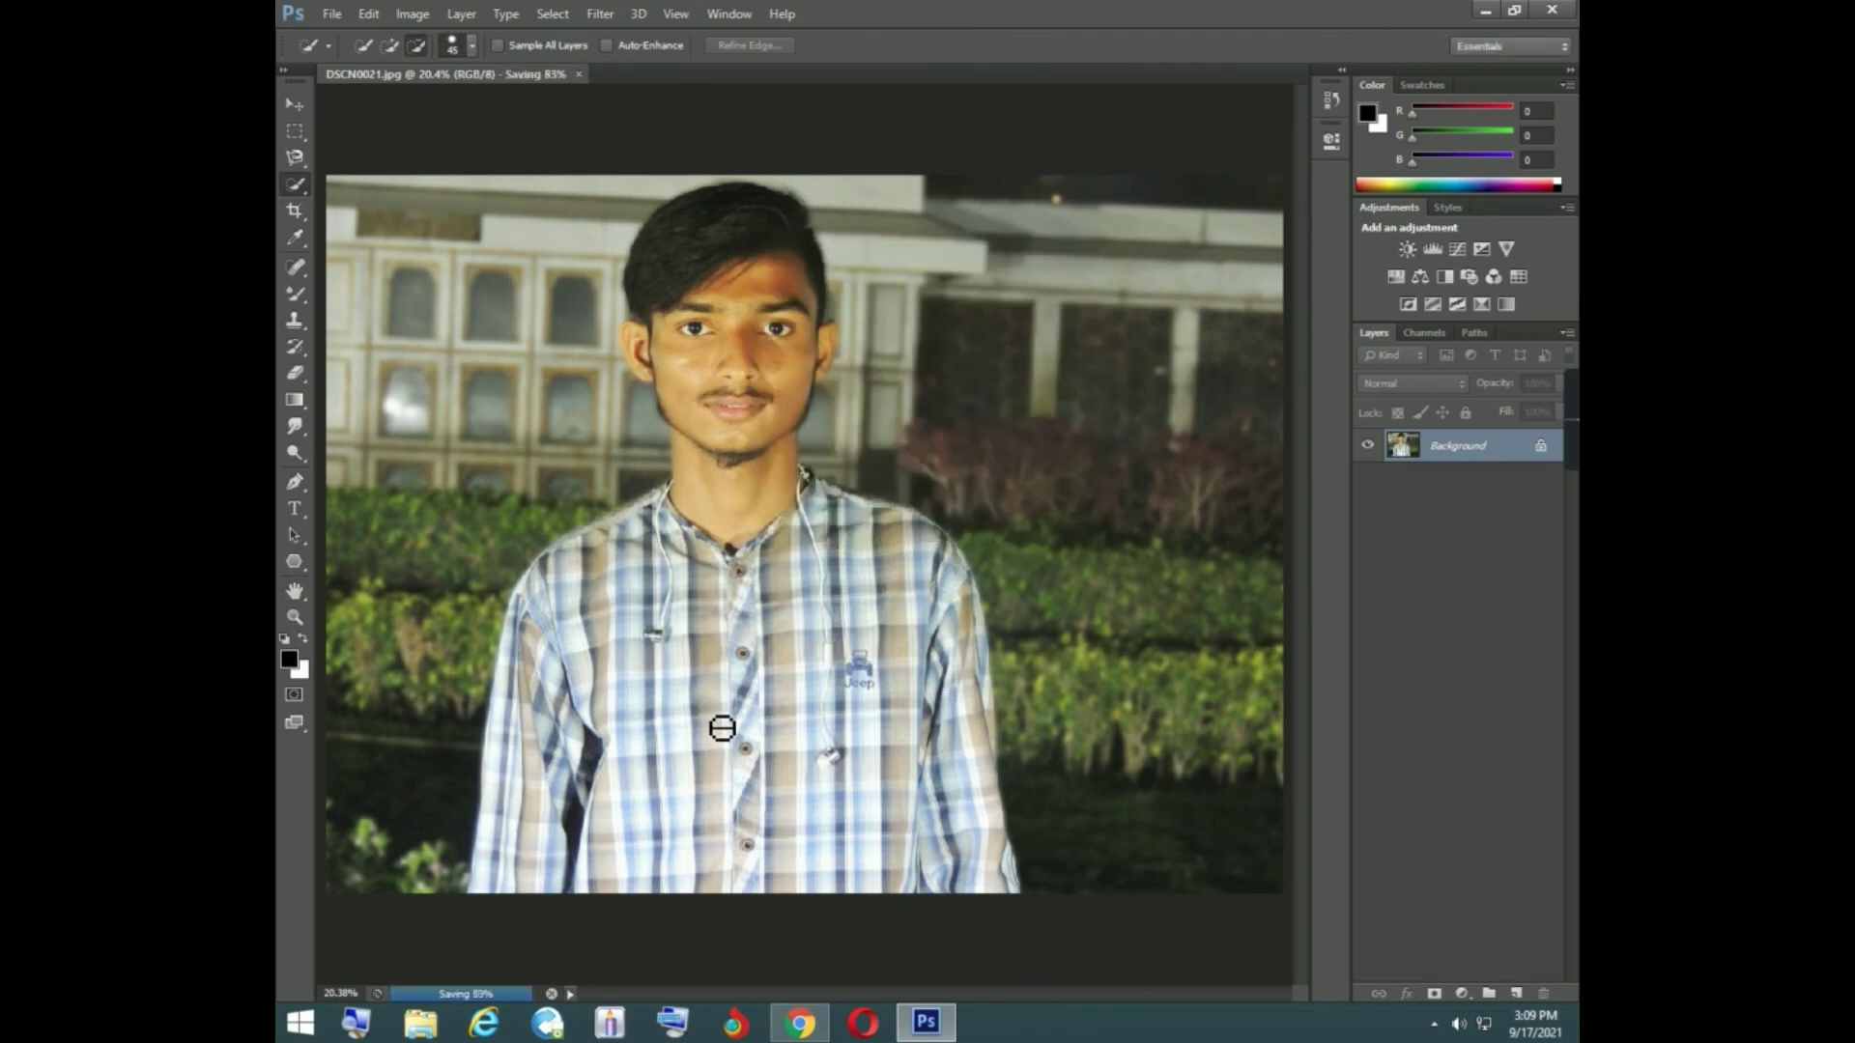